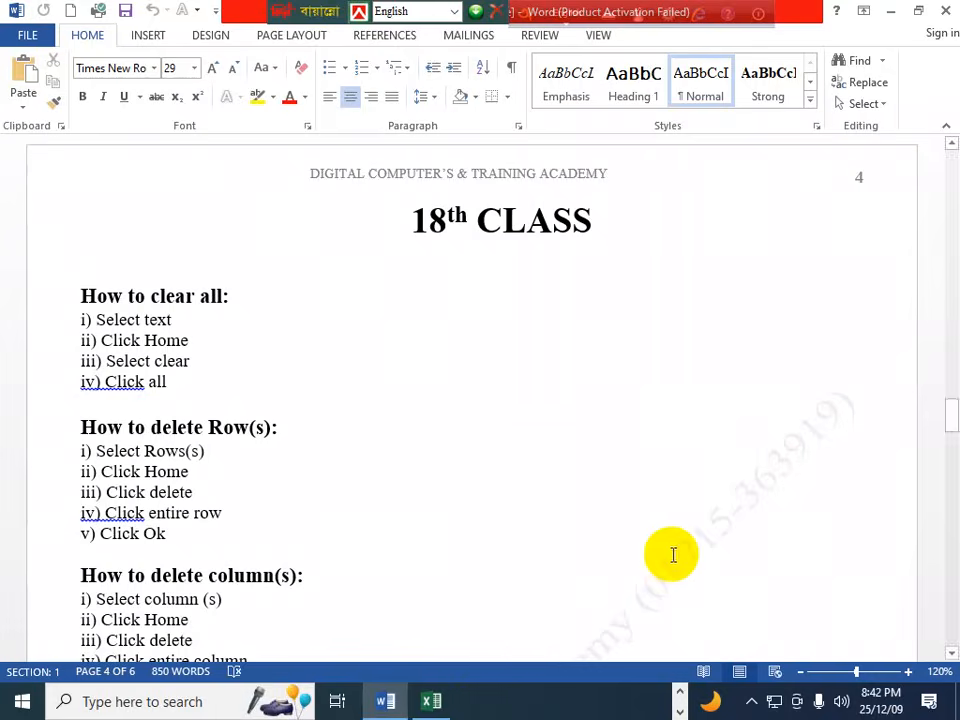
Switch to Excel, clear all contents and formatting from range A1:K11 on the Book List sheet, and undo the clearing
click(434, 700)
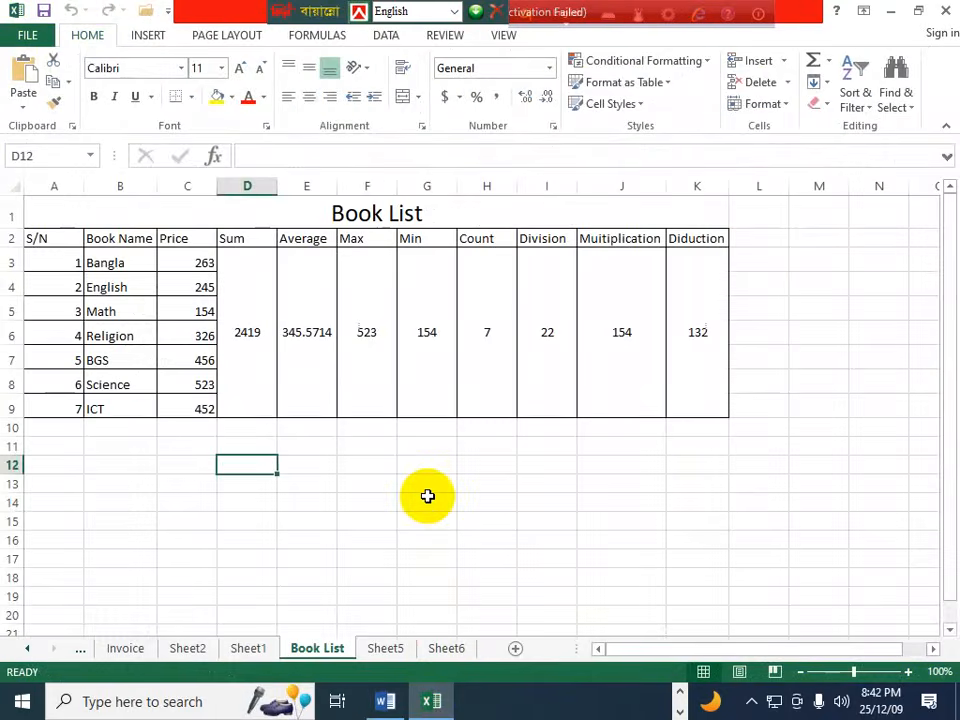
drag(45, 208, 505, 445)
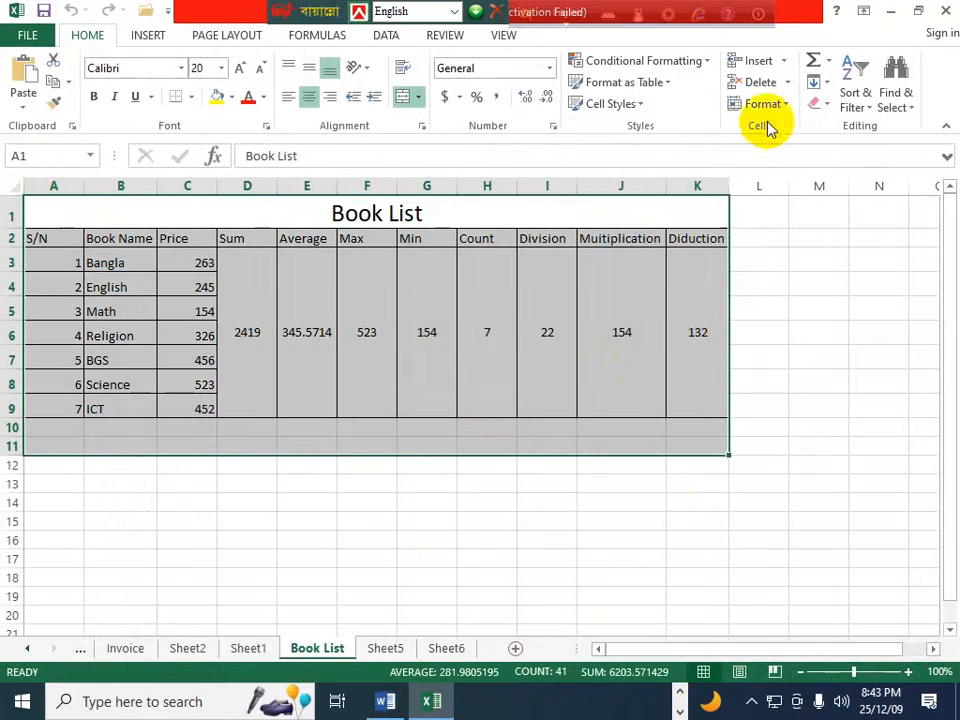
click(816, 105)
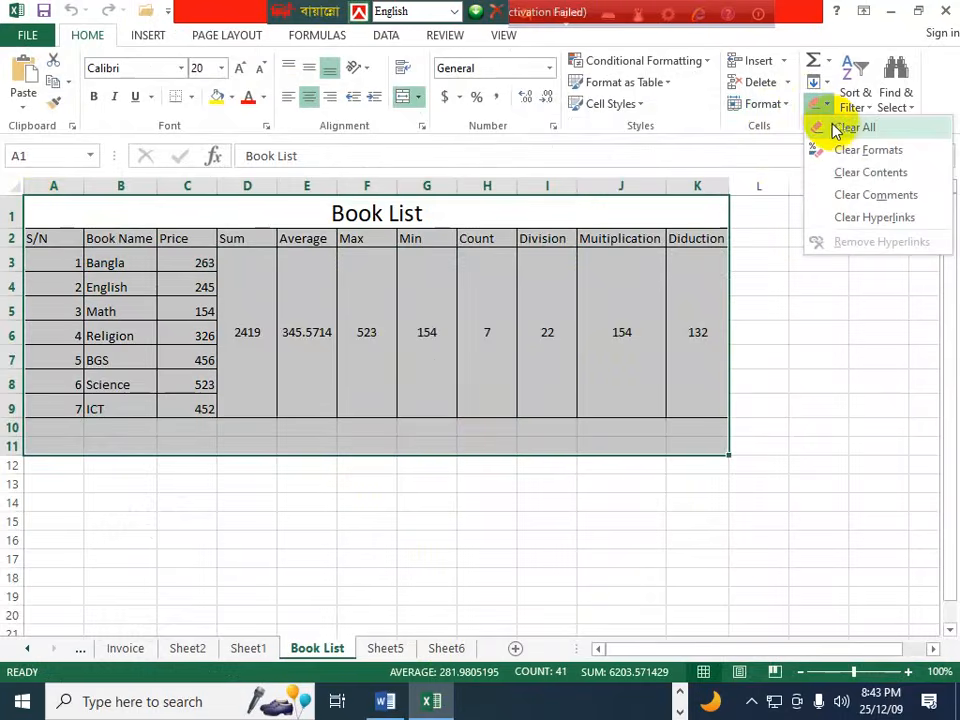
click(840, 130)
click(255, 388)
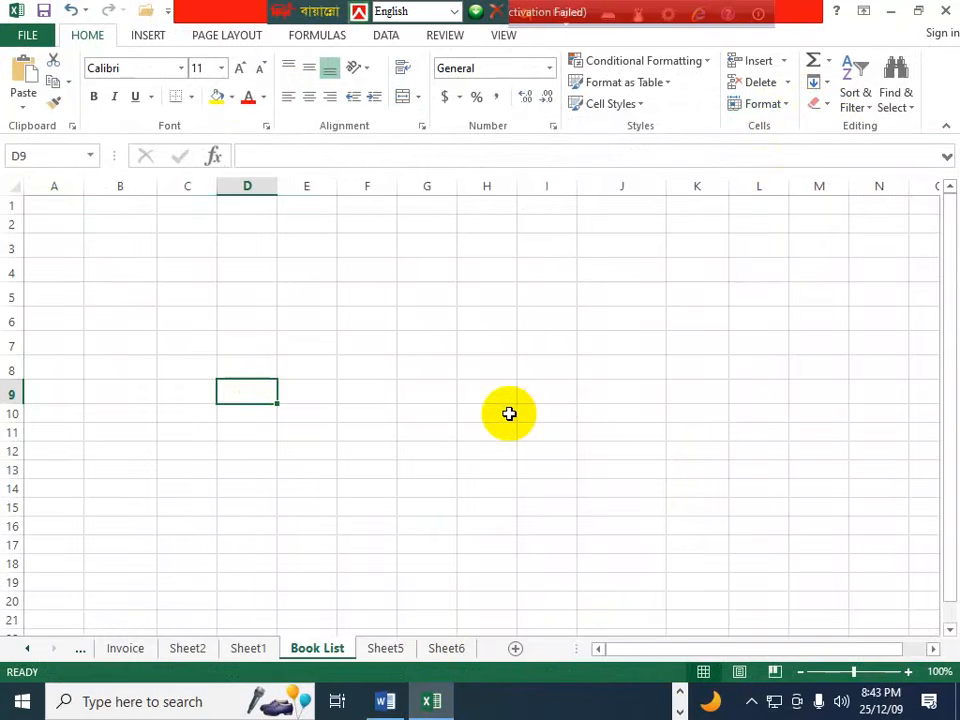
key(ctrl+z)
click(443, 440)
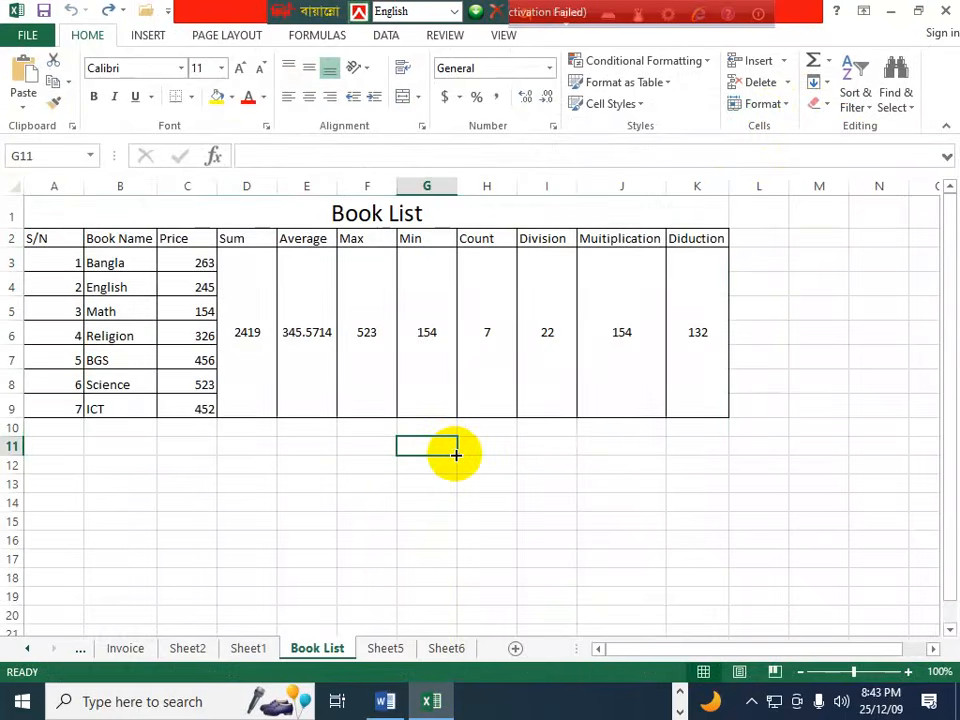
Check the row-deletion notes in Word, and in Excel delete row 9 (ICT) of the Book List sheet and undo it
key(alt+Tab)
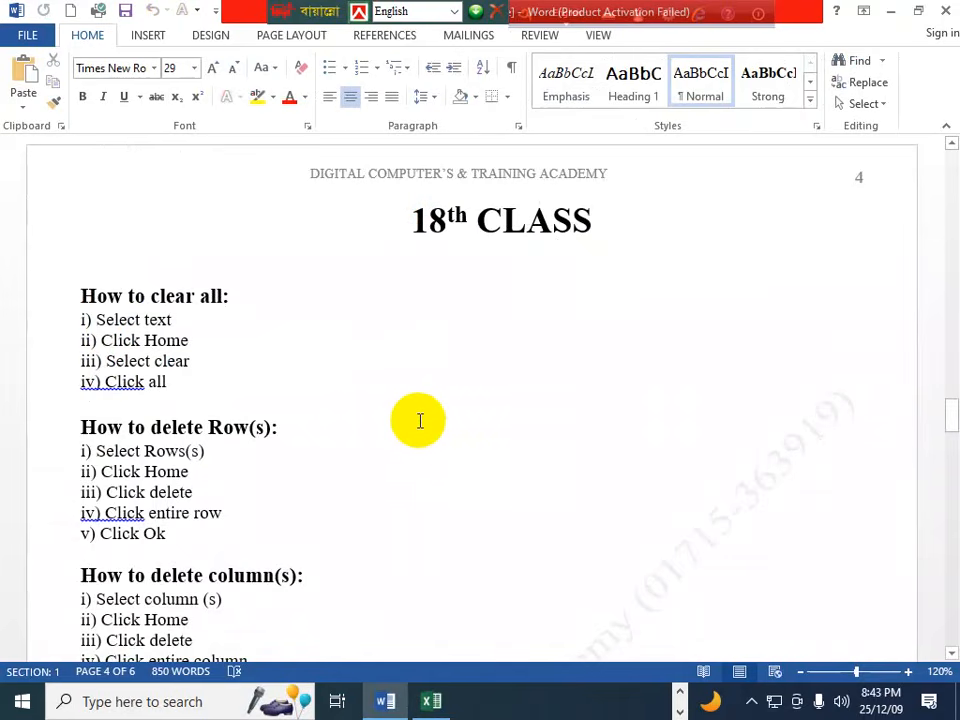
scroll(420, 421, down, 1)
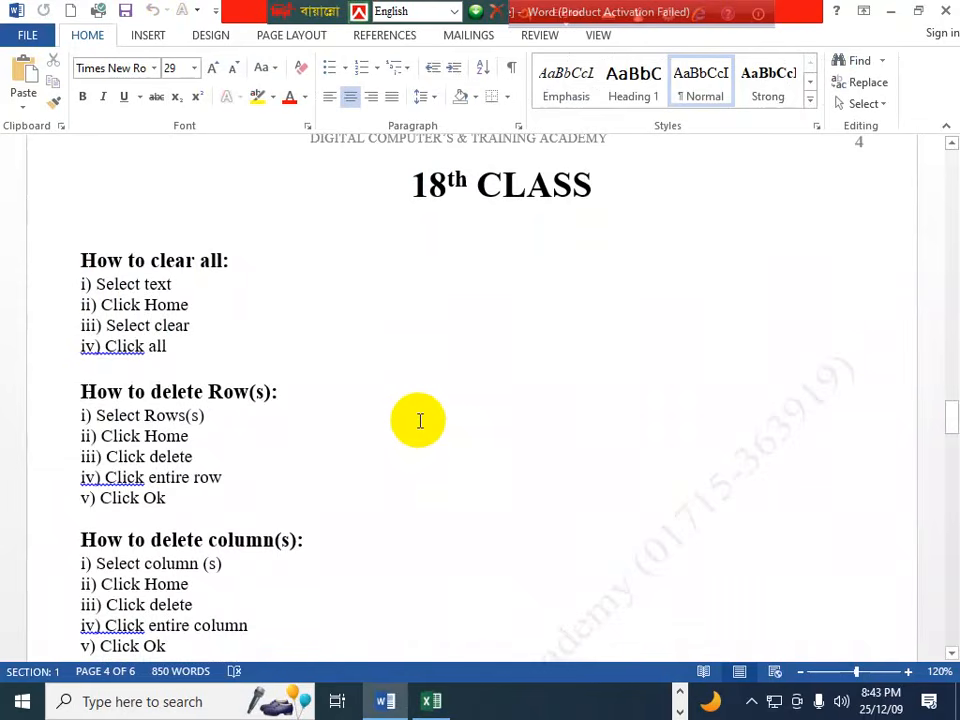
key(alt+Tab)
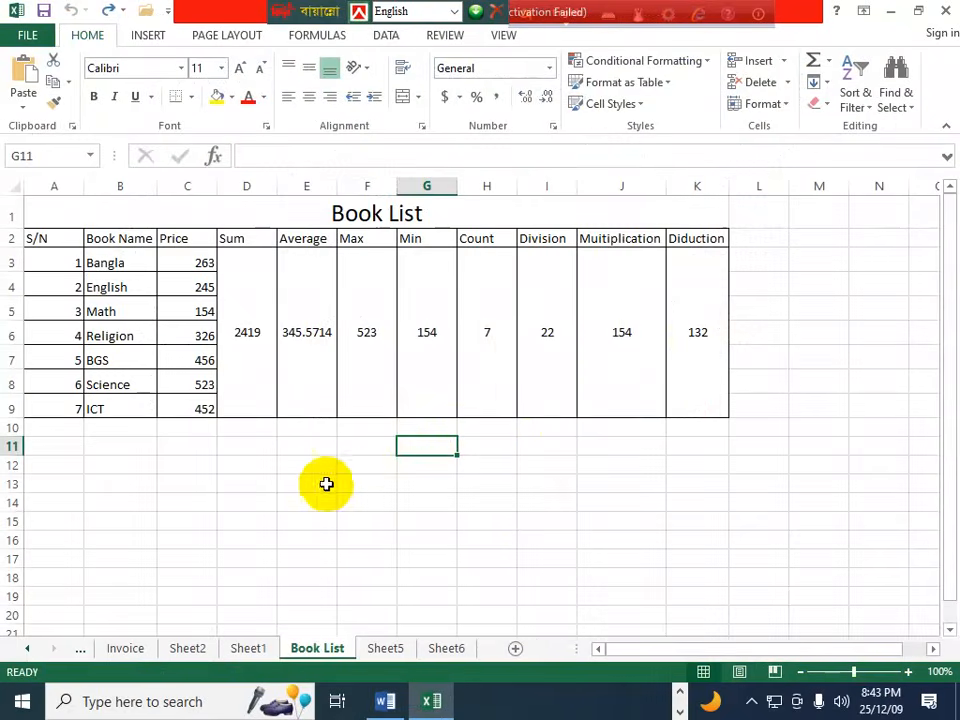
click(320, 484)
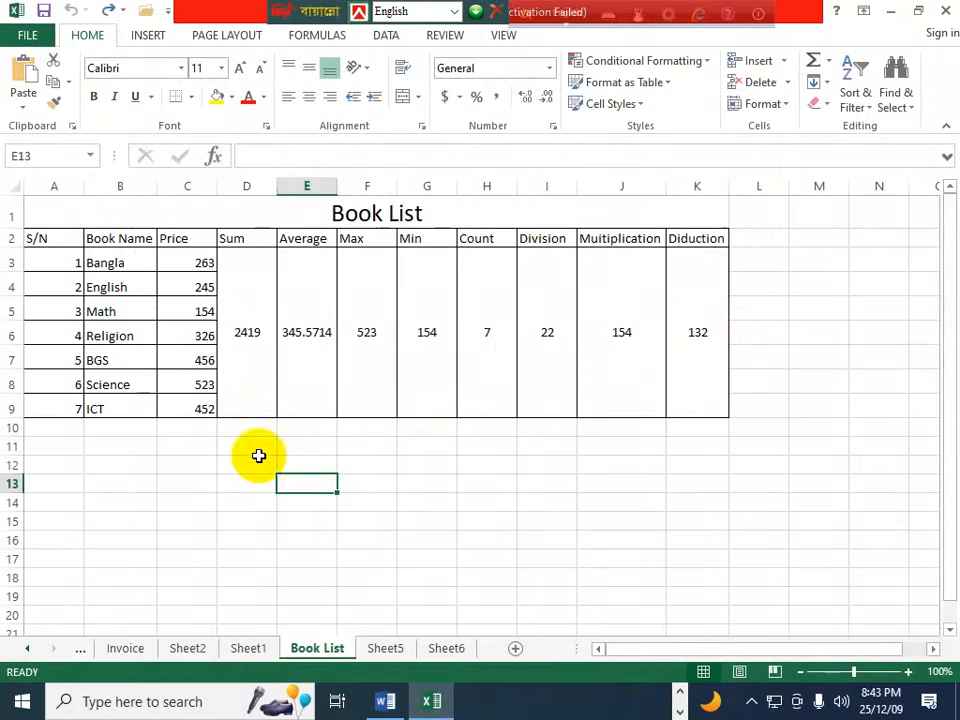
click(12, 407)
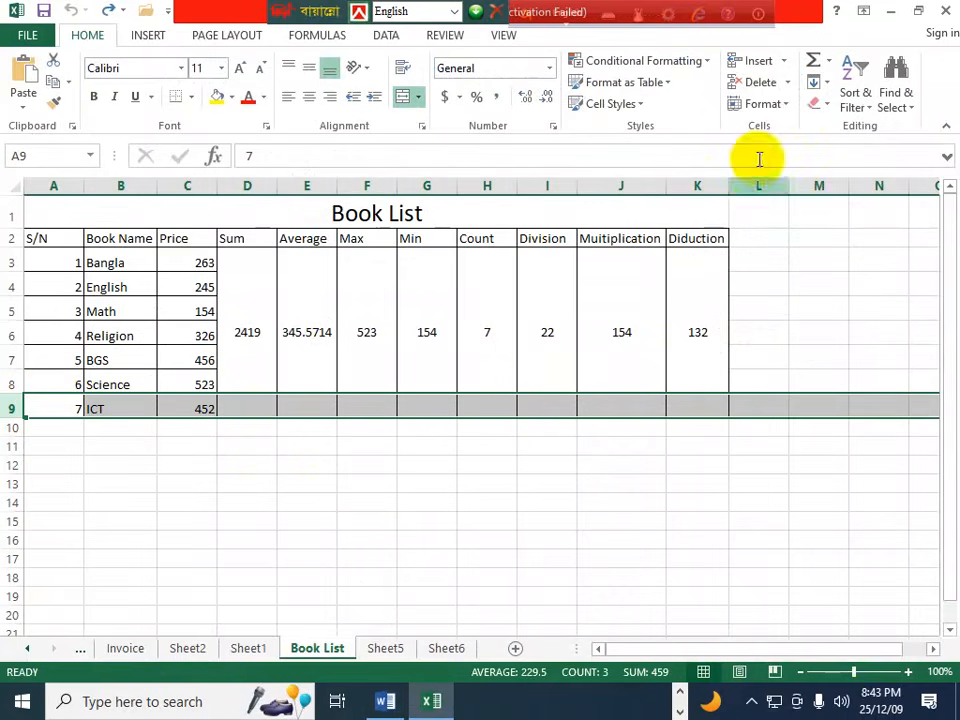
click(786, 82)
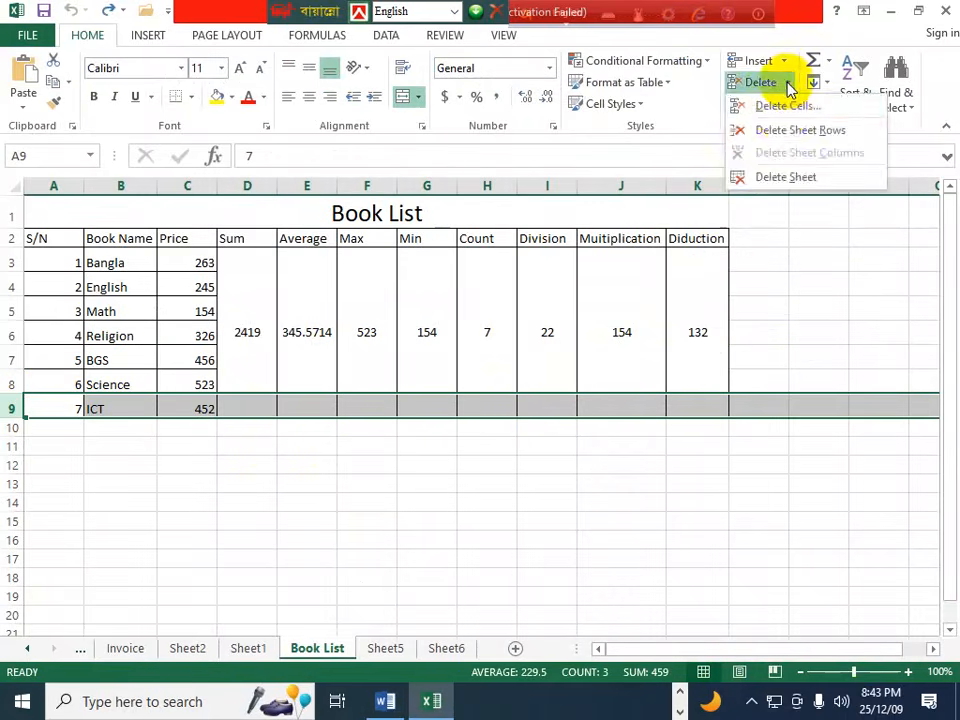
click(790, 134)
click(300, 498)
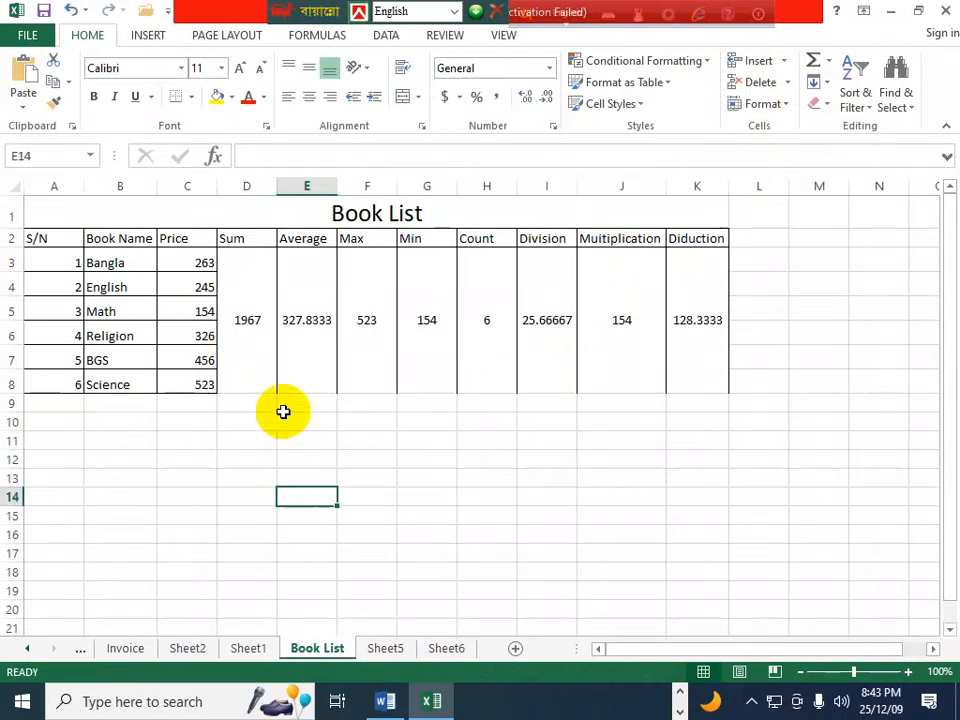
key(ctrl+z)
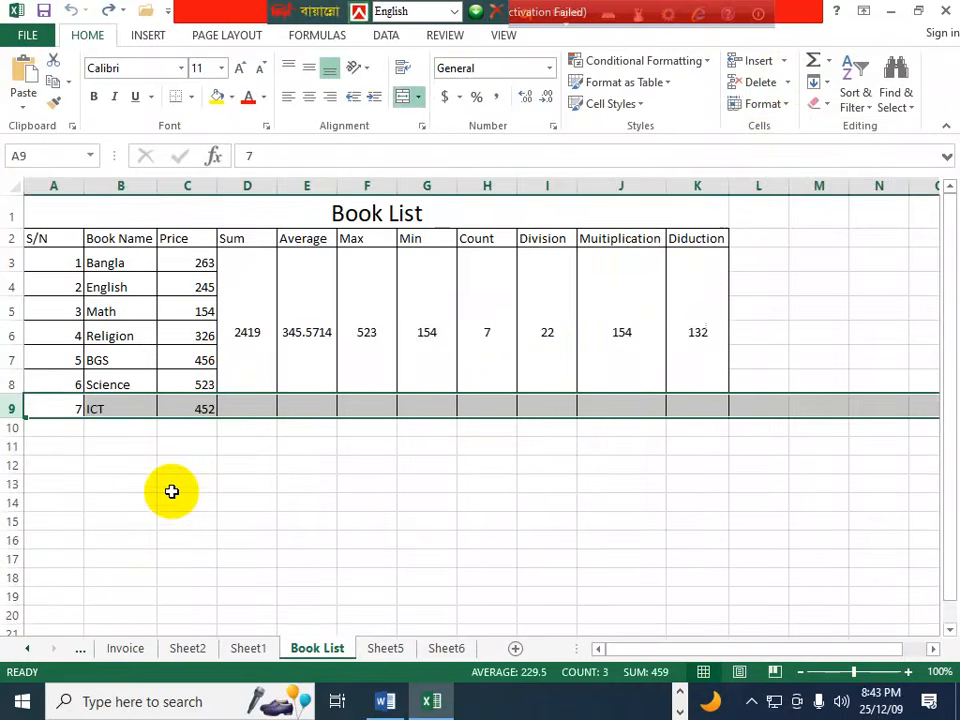
click(549, 498)
Check the column-deletion notes in Word, and in Excel delete column K (Diduction) of the Book List sheet and undo it
key(alt+Tab)
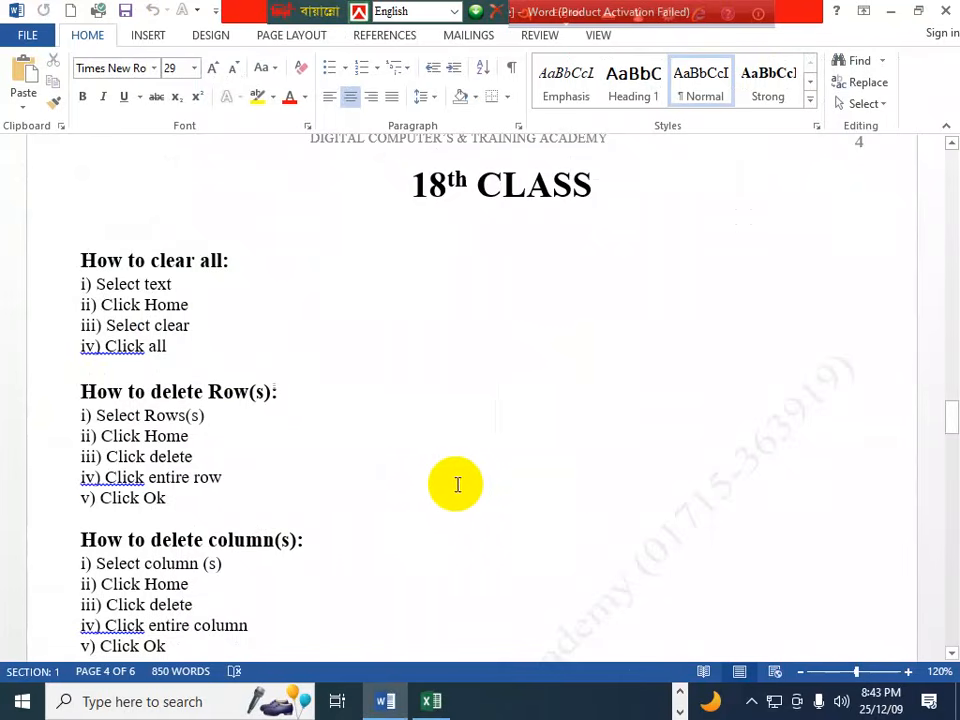
scroll(359, 476, down, 2)
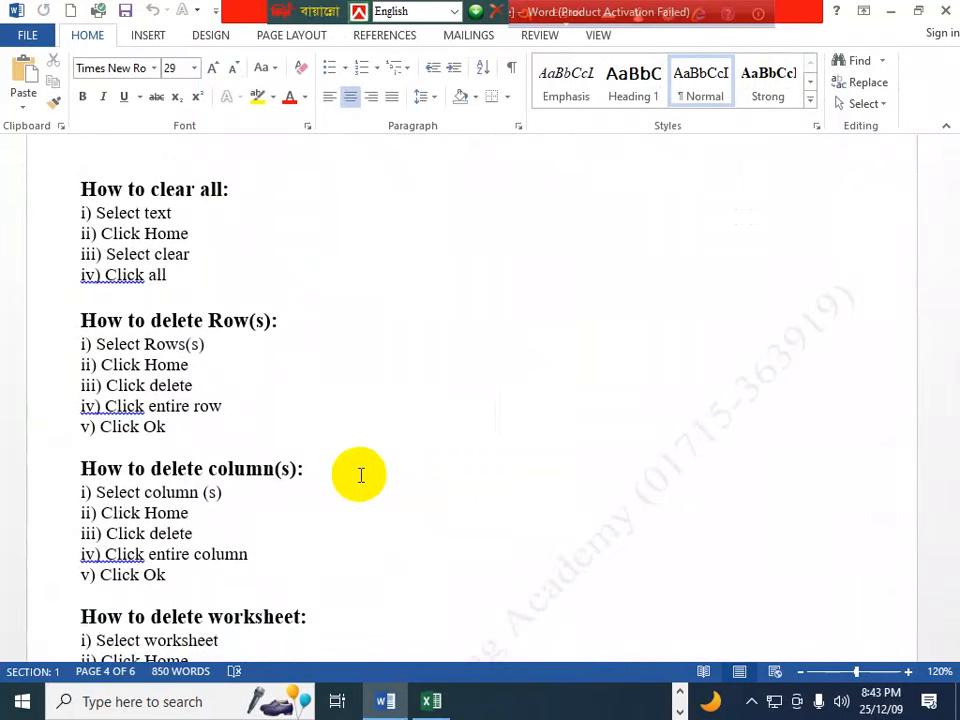
key(alt+Tab)
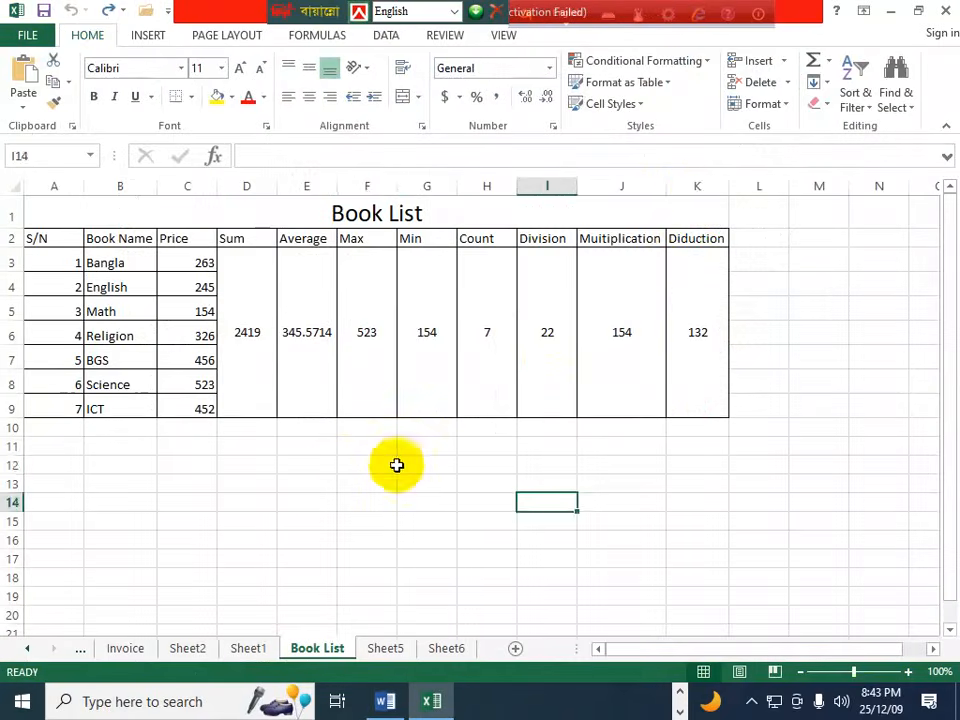
click(385, 464)
click(693, 186)
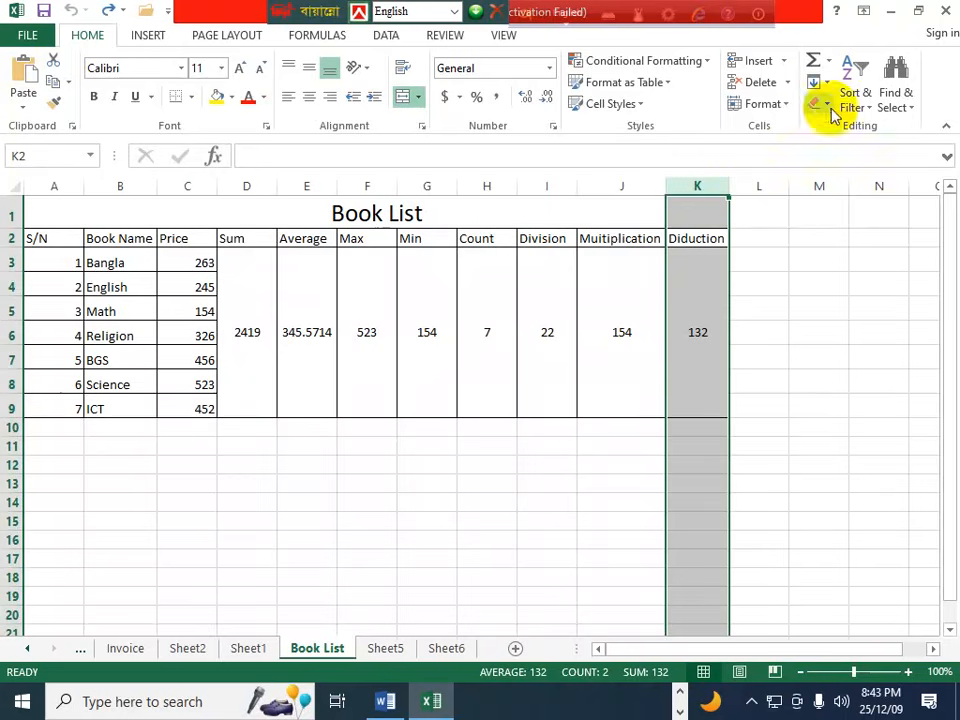
click(789, 84)
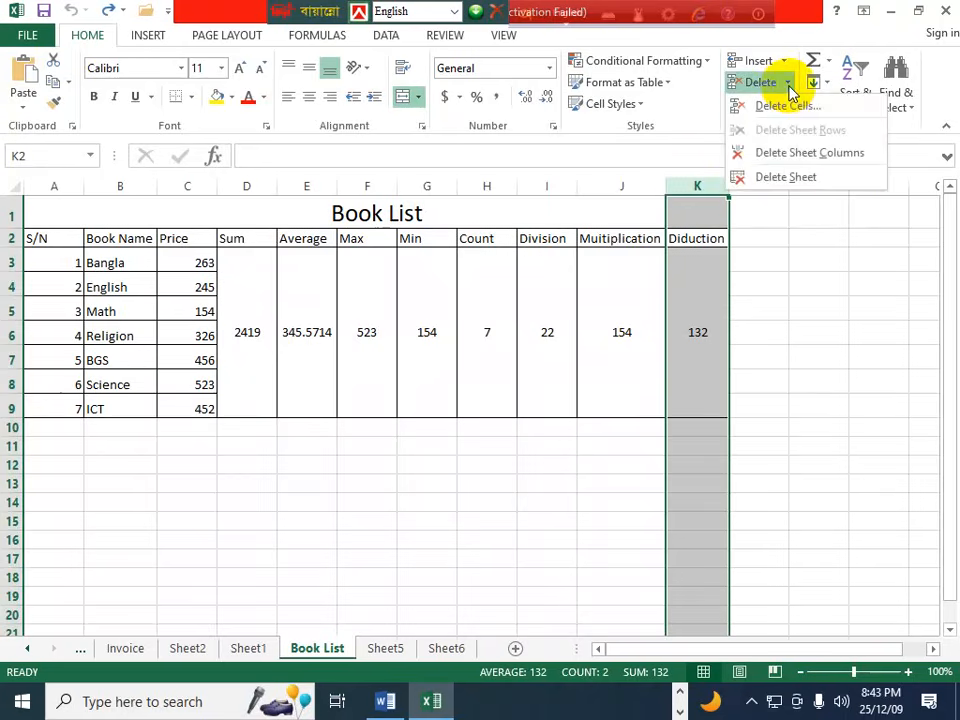
click(808, 153)
click(684, 385)
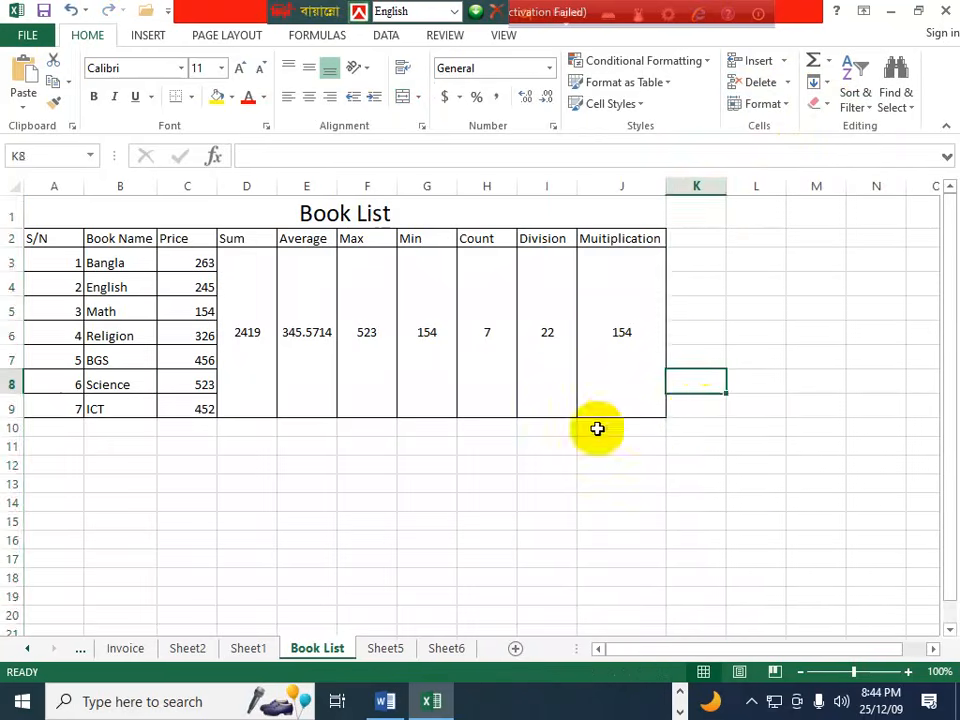
key(ctrl+z)
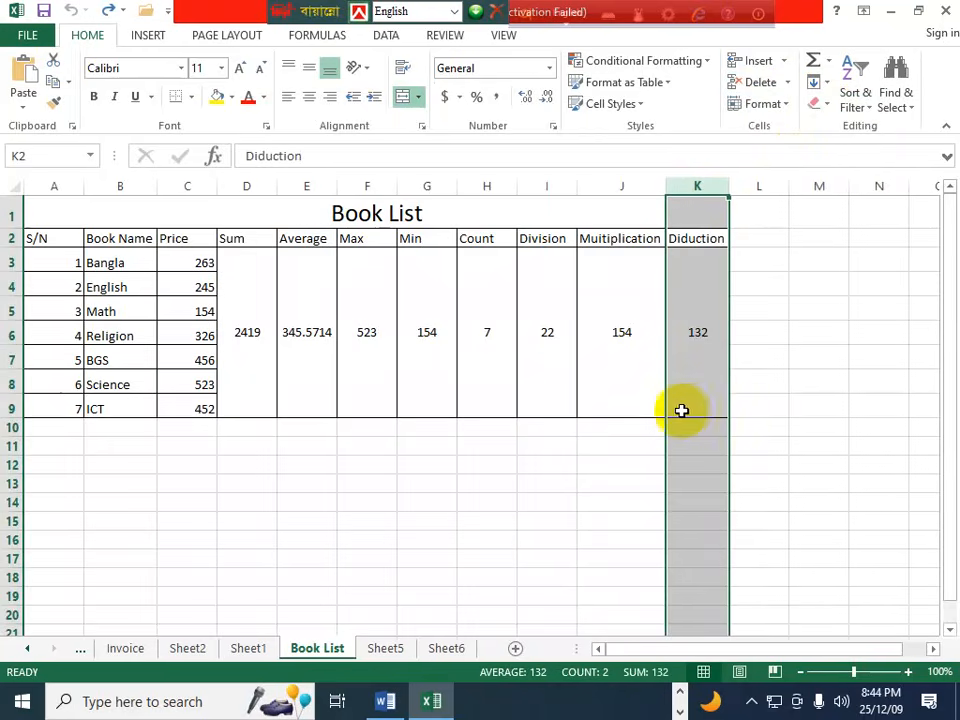
click(542, 481)
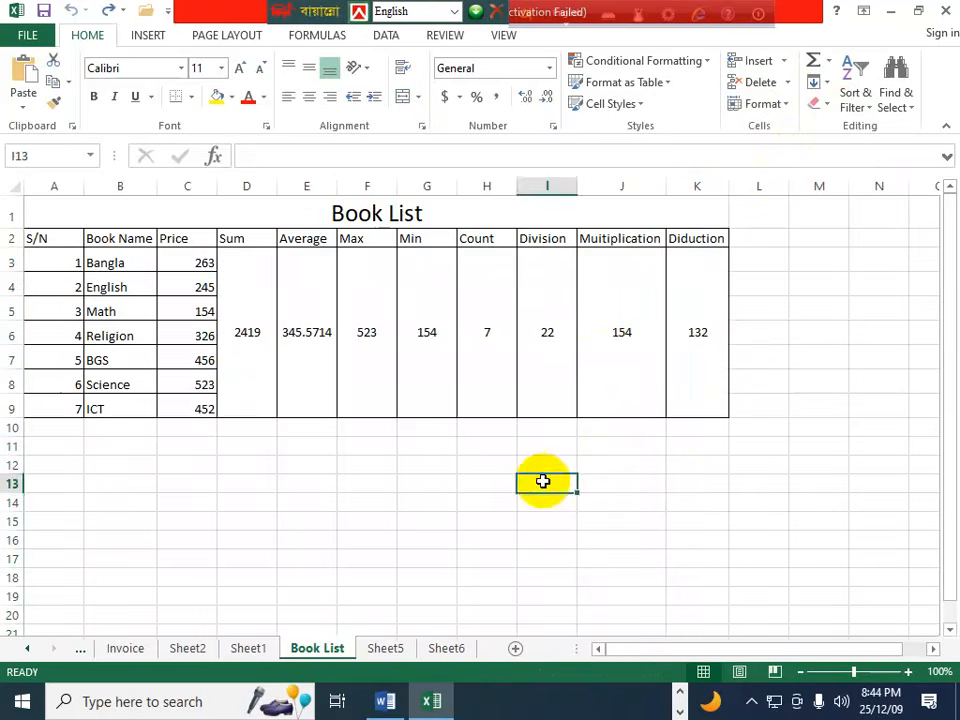
Check the worksheet-deletion notes in Word, and in Excel delete the worksheet Sheet5 from the workbook
key(alt+Tab)
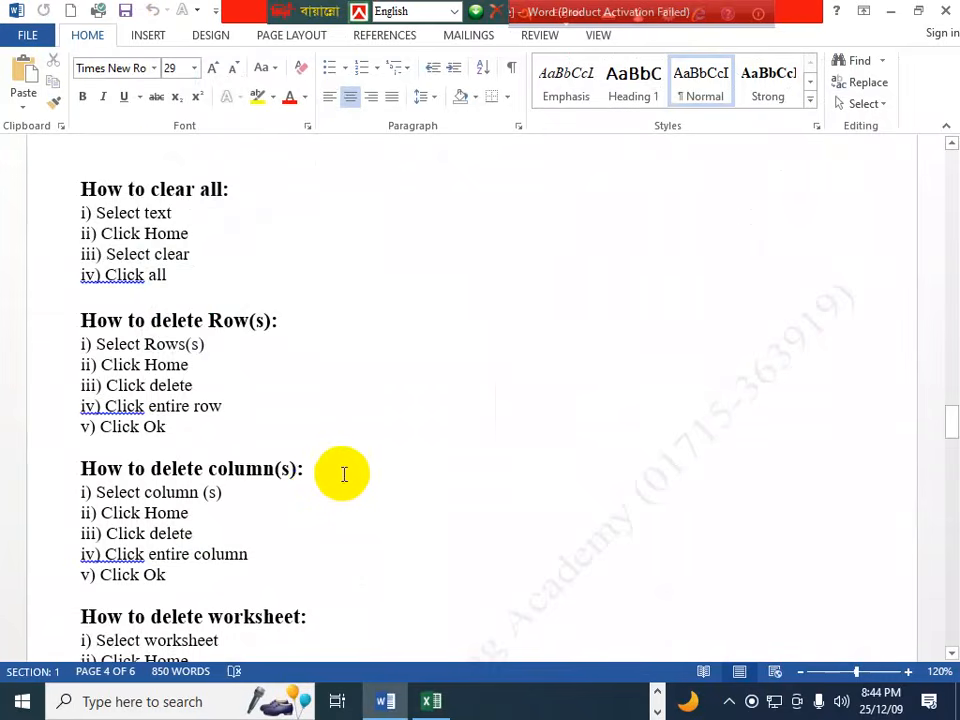
scroll(344, 474, down, 3)
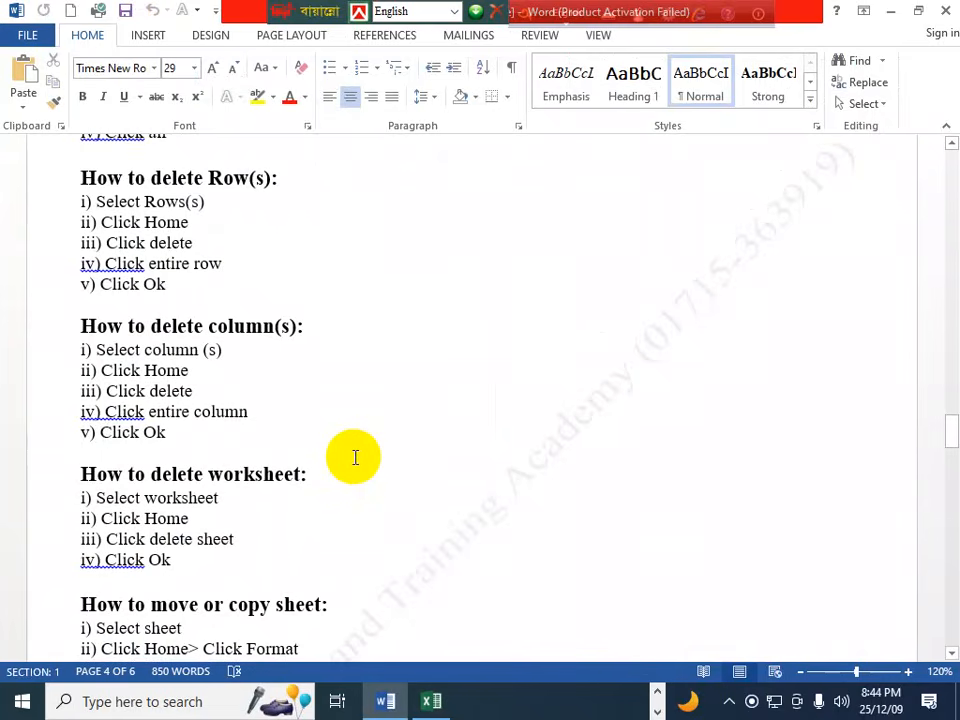
key(alt+Tab)
click(428, 482)
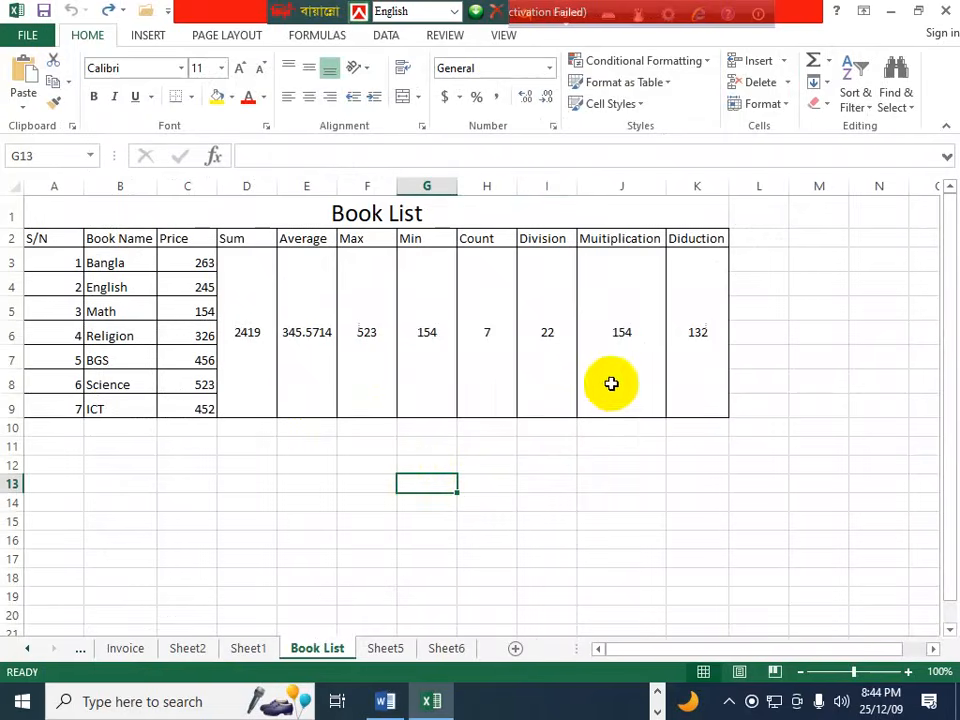
click(390, 648)
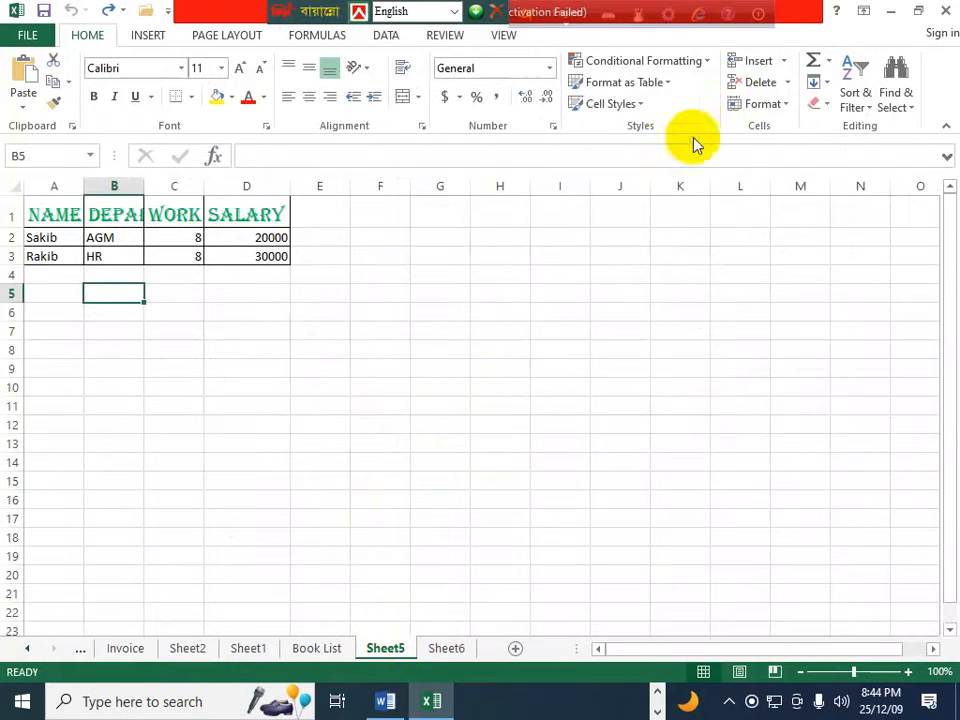
click(826, 105)
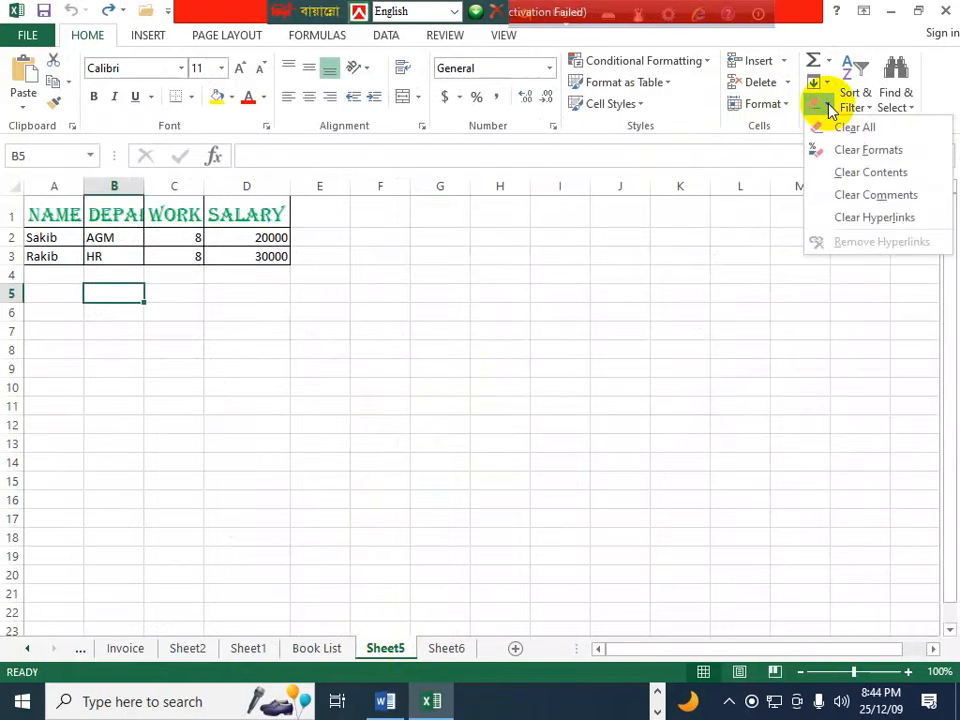
click(787, 82)
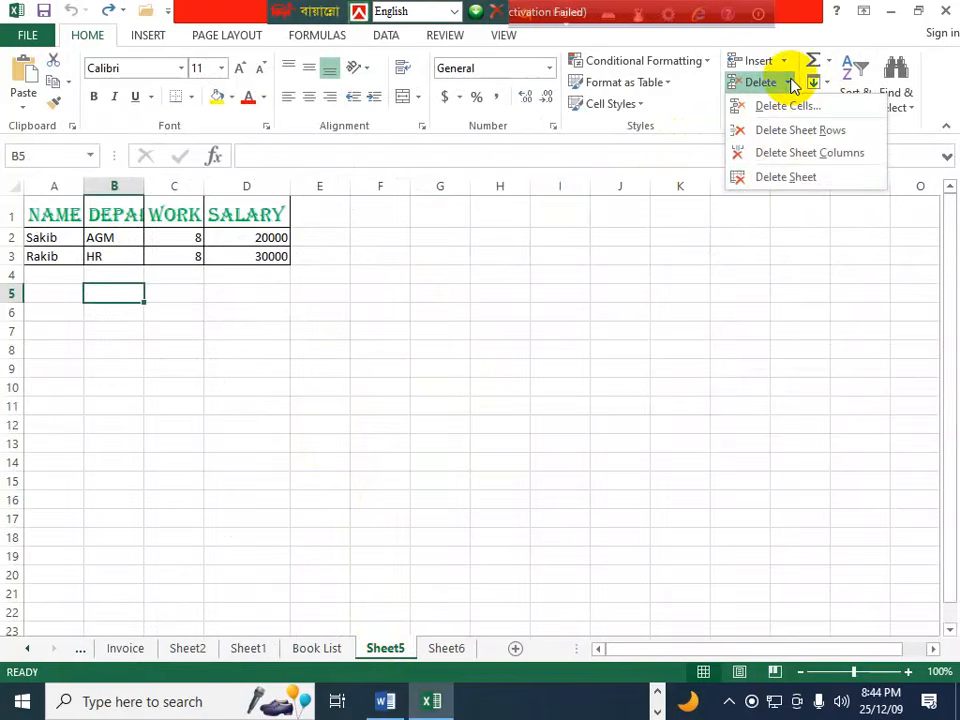
click(783, 184)
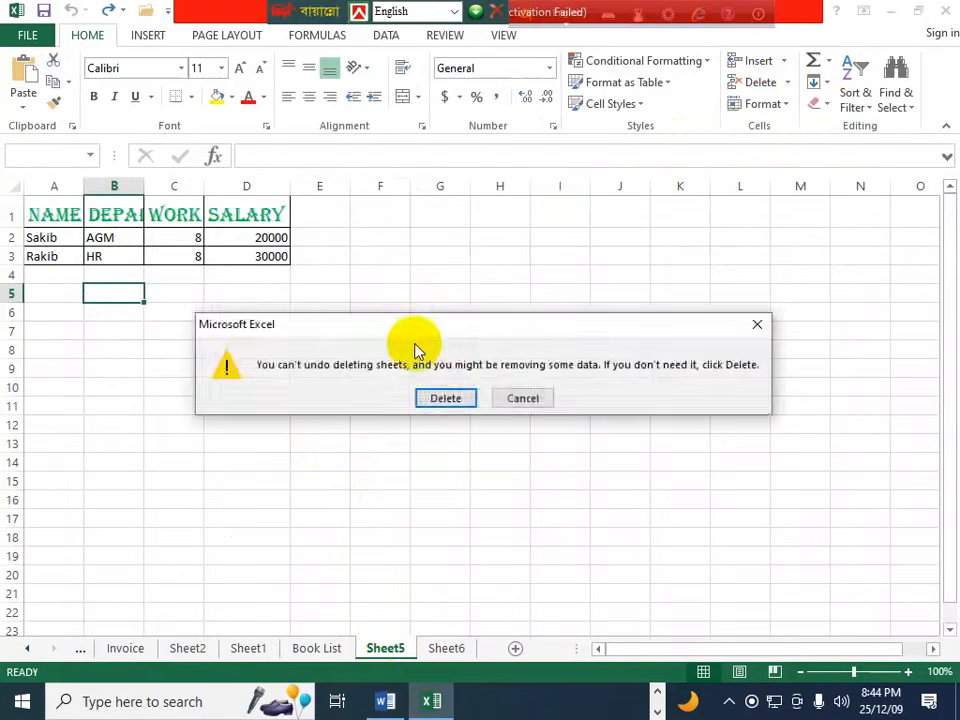
click(446, 400)
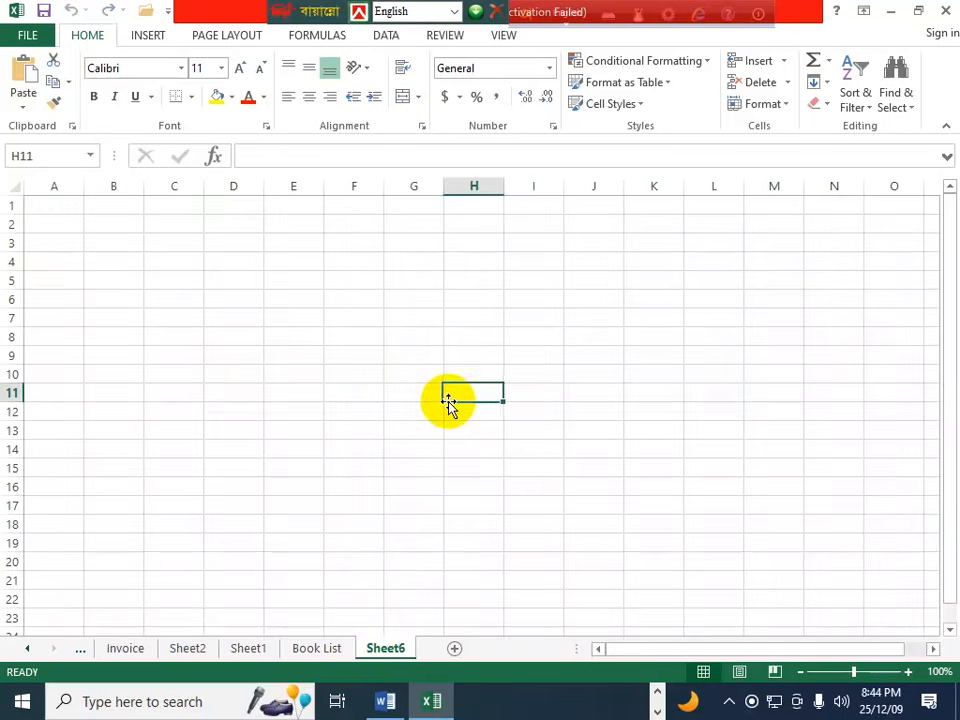
Read the Word instructions on moving or copying a sheet, and return to the Book List sheet in Excel
key(alt+Tab)
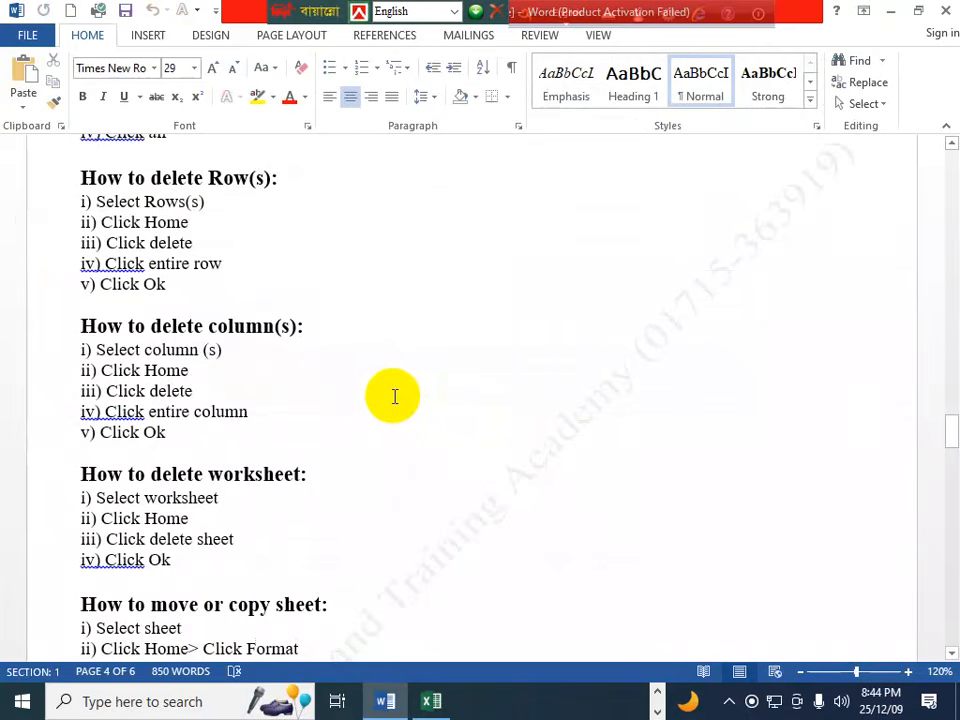
scroll(392, 397, down, 3)
scroll(395, 397, down, 2)
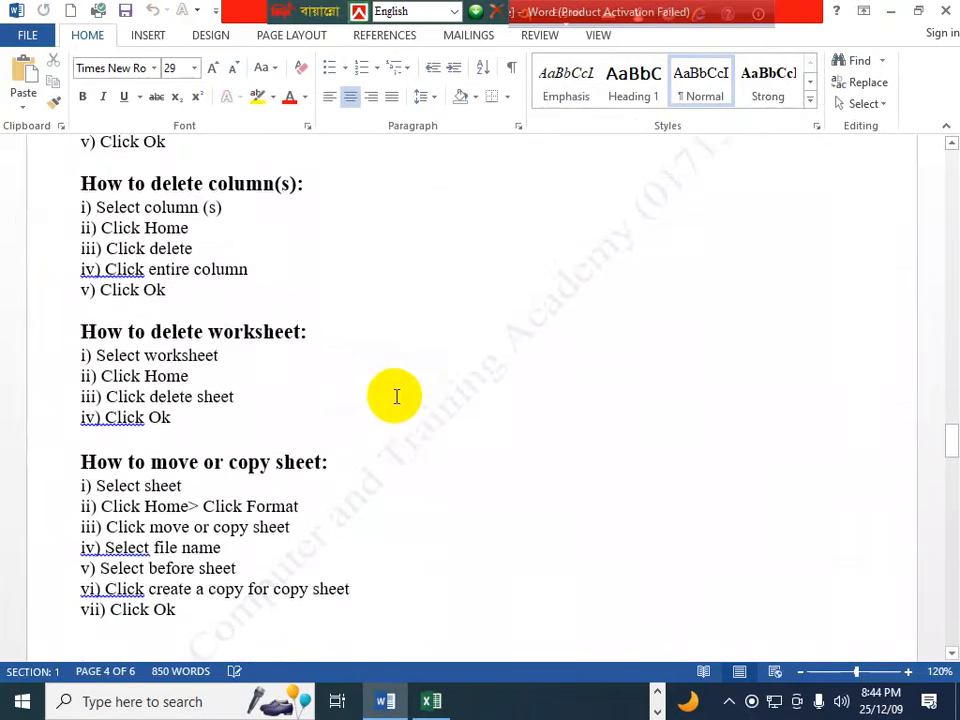
scroll(396, 397, down, 1)
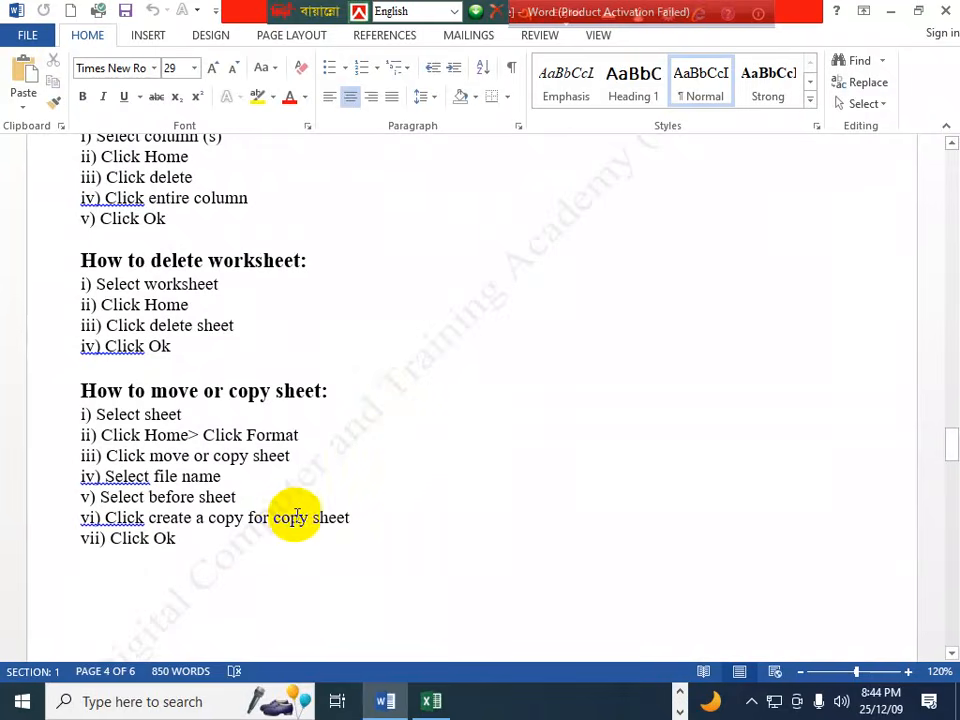
click(193, 540)
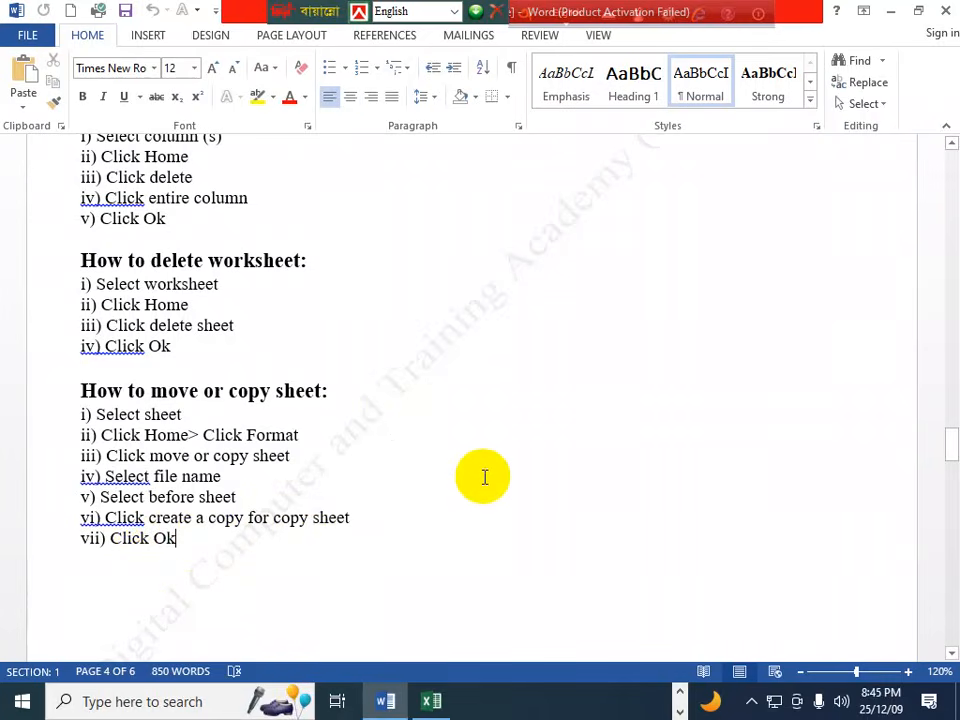
key(alt+Tab)
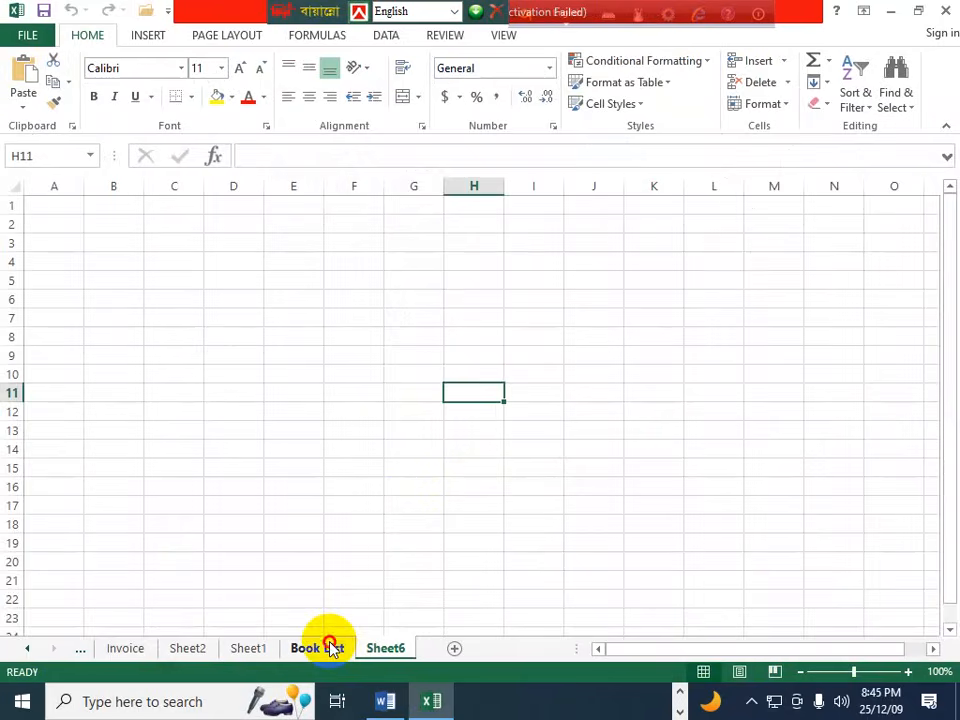
click(330, 648)
click(422, 447)
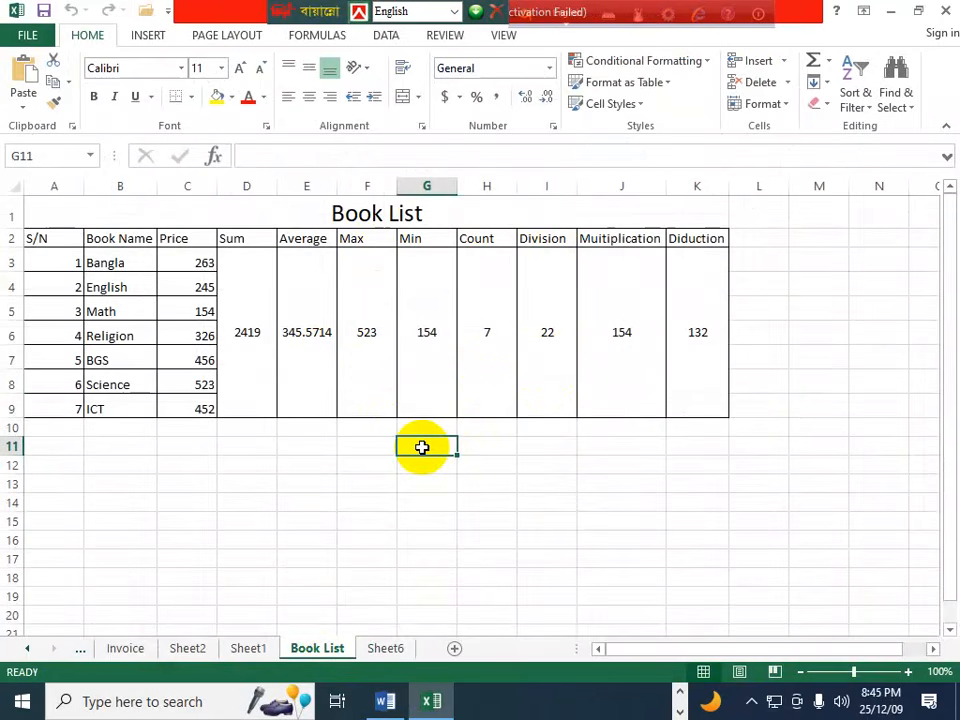
Copy the Book List sheet within All Sheet.xlsx, placing the copy at the end of the workbook
click(785, 106)
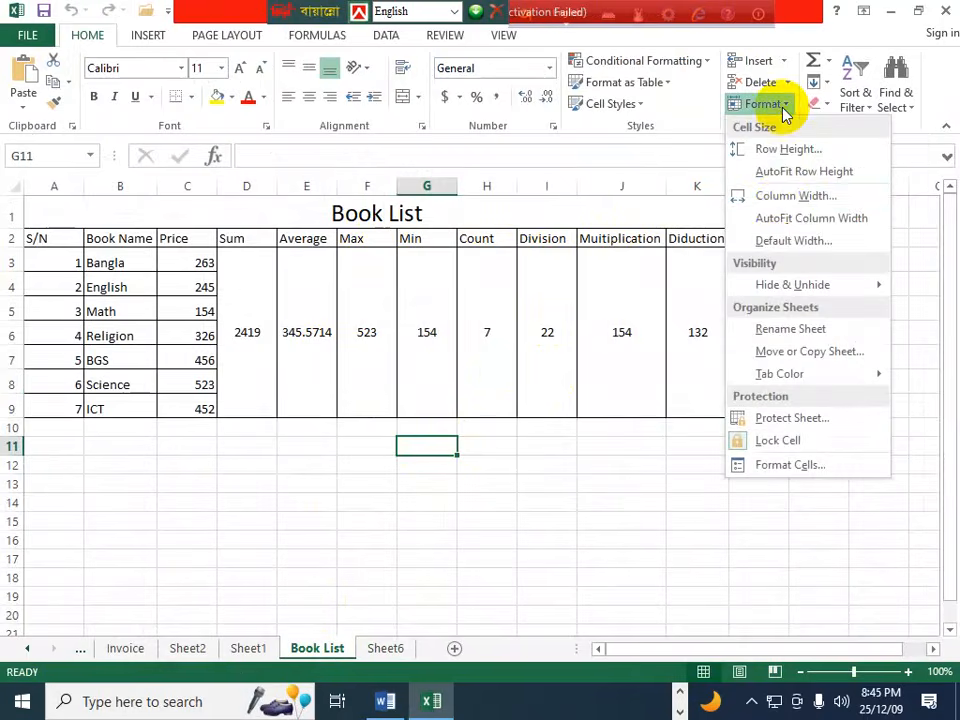
click(793, 357)
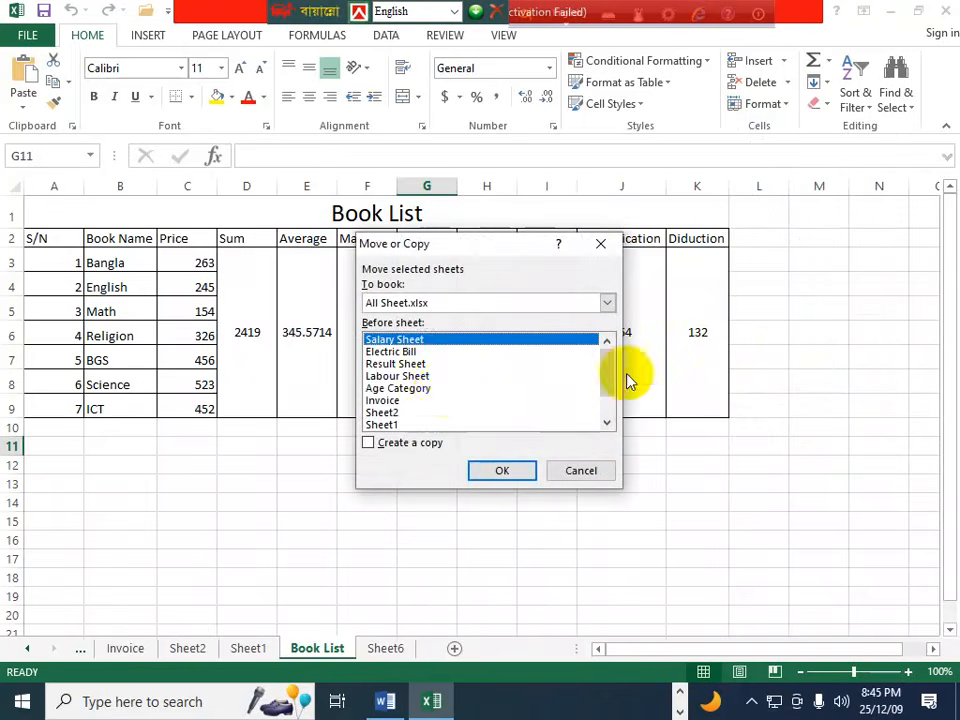
scroll(421, 413, down, 1)
click(418, 424)
click(374, 445)
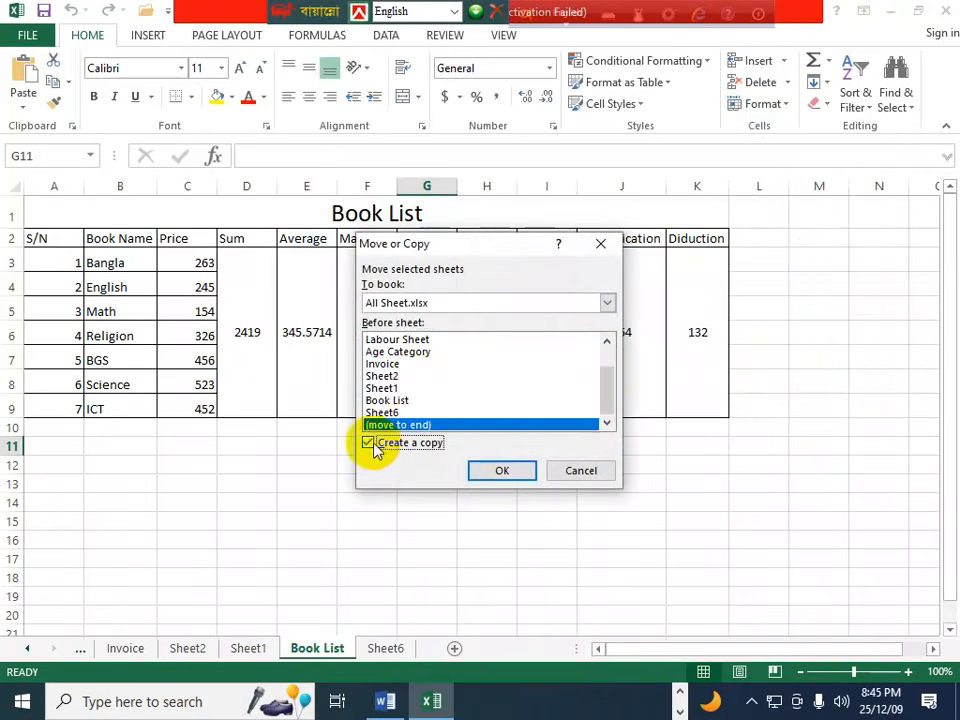
click(504, 472)
click(307, 502)
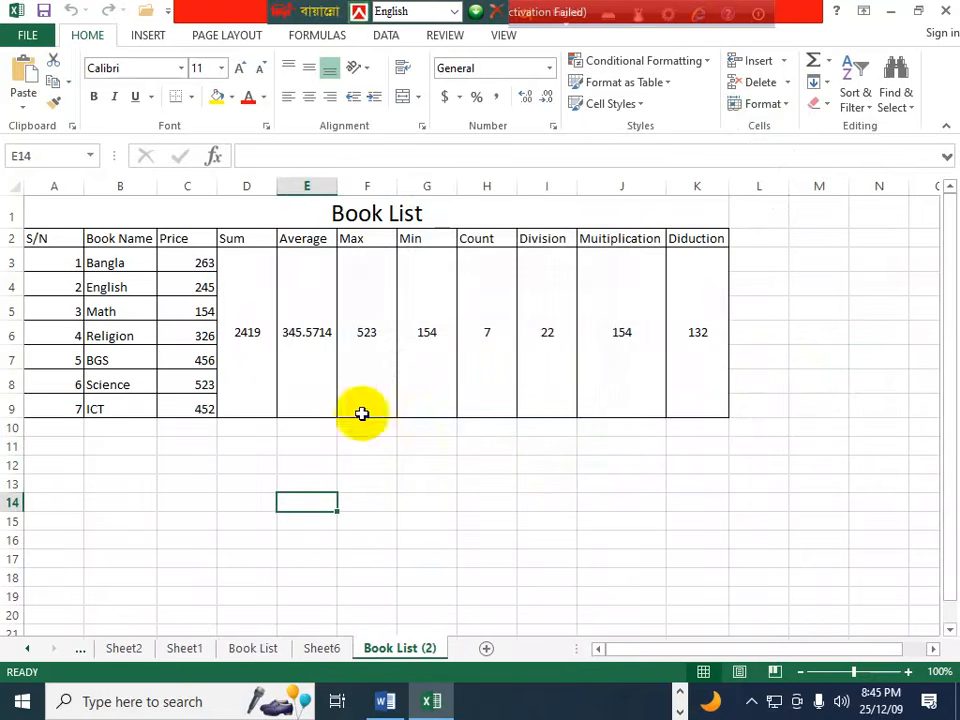
Look through Sheet6, the original Book List sheet and its copy to compare the copied sheet with the original
click(321, 648)
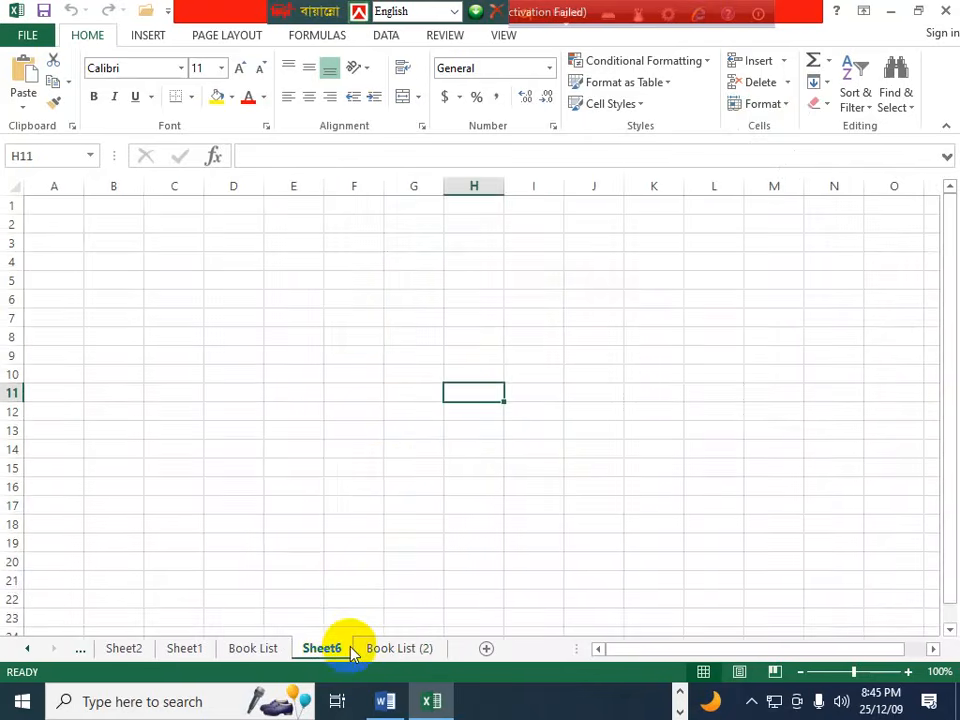
click(257, 650)
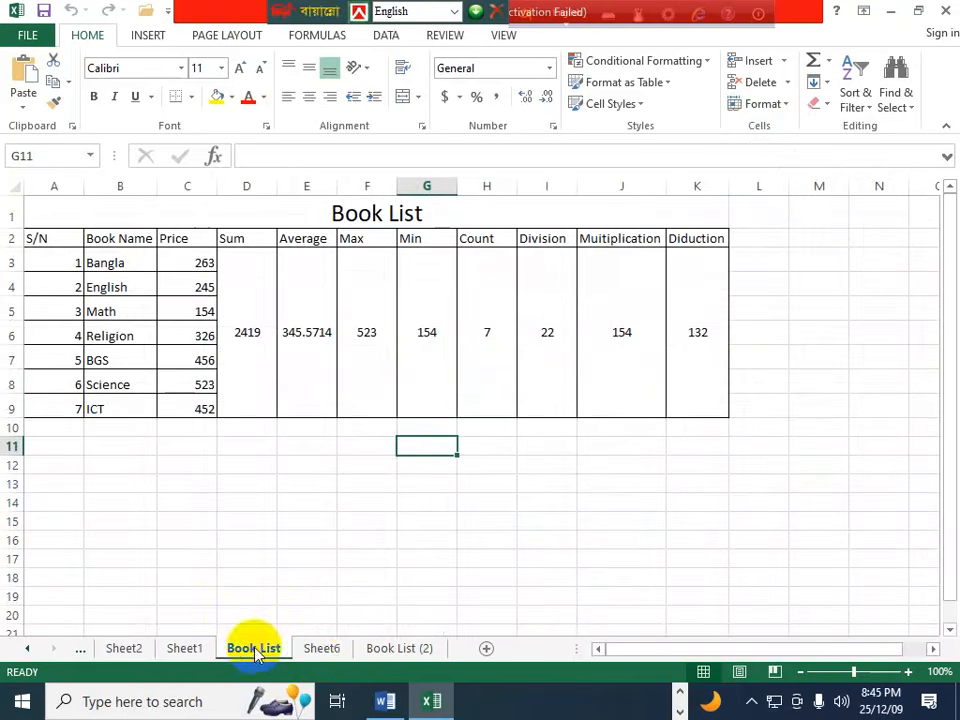
click(414, 647)
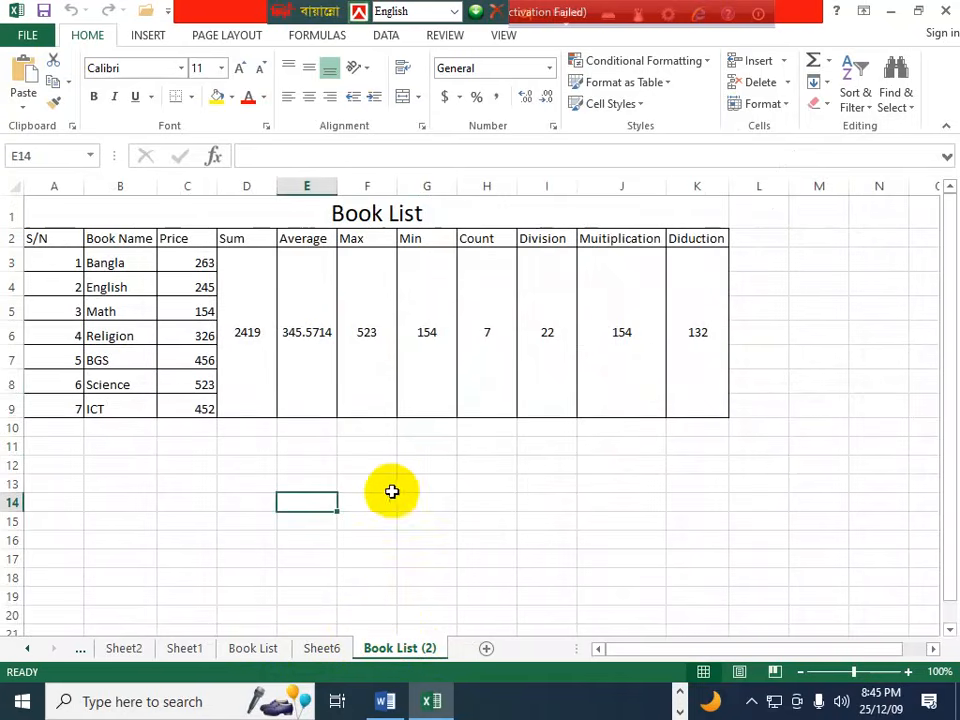
click(341, 483)
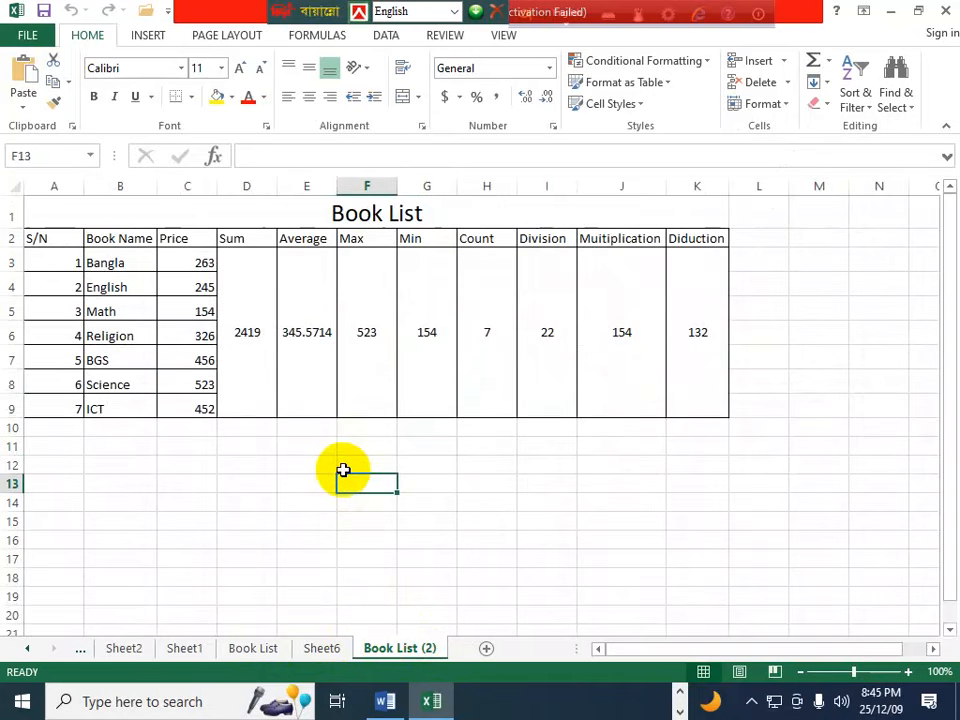
Switch to Word to read the instructions for the Data Entry Shortcut System on page 5, and return to Excel
key(alt+Tab)
scroll(441, 439, down, 2)
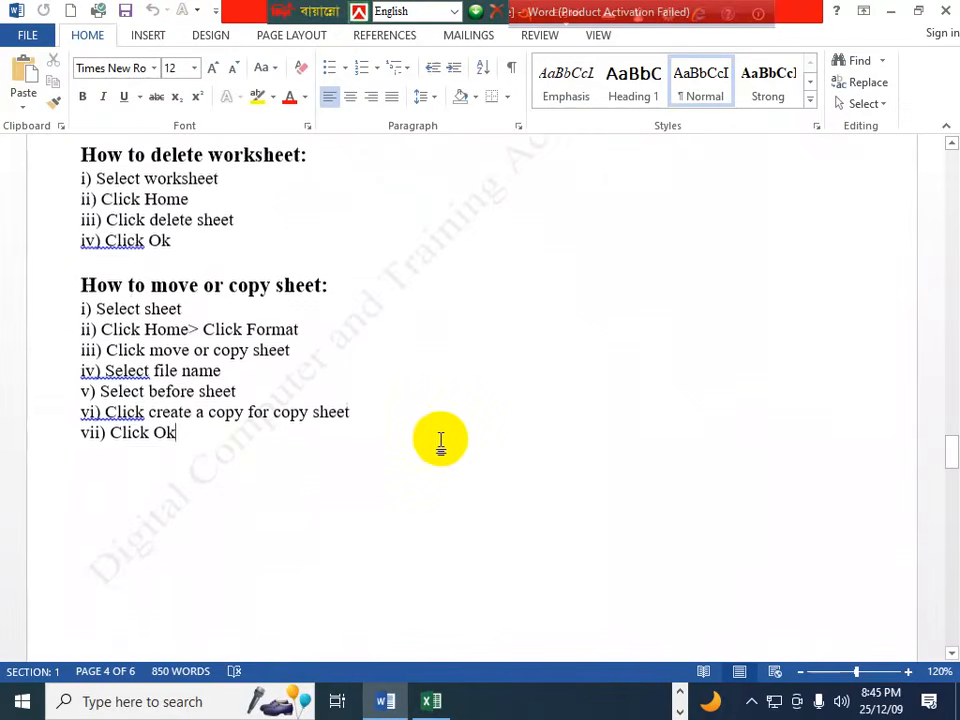
scroll(449, 457, down, 10)
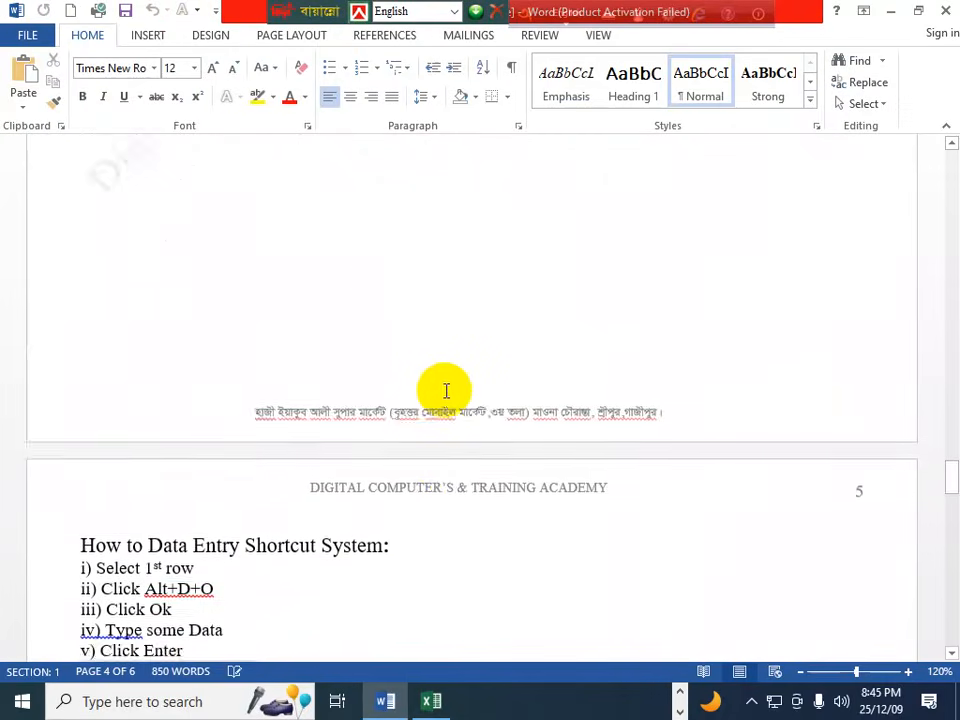
scroll(449, 391, down, 4)
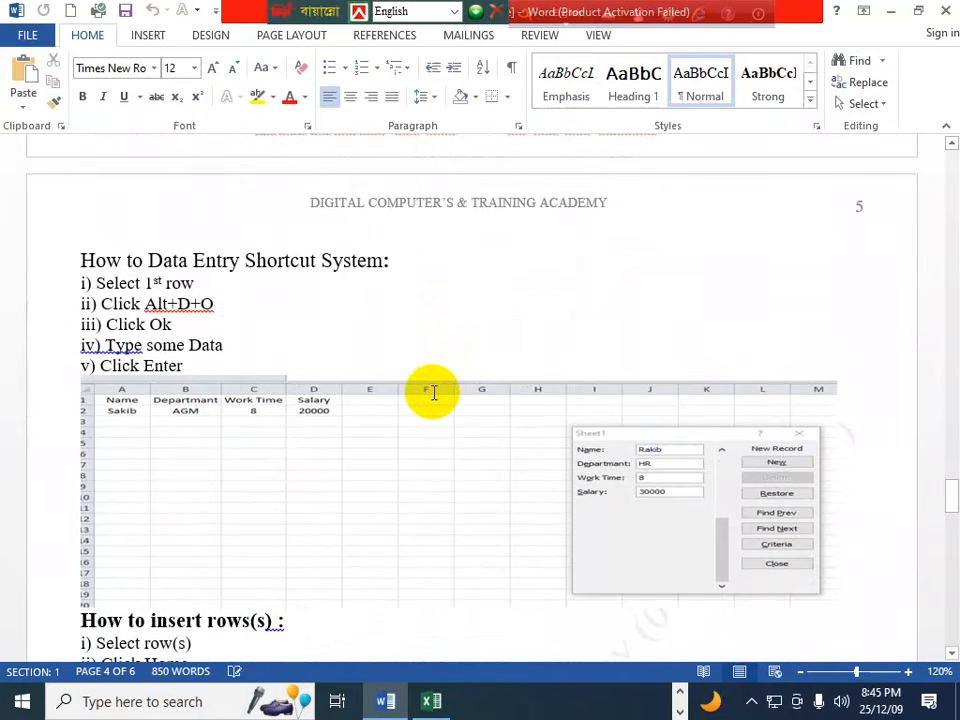
scroll(424, 365, down, 1)
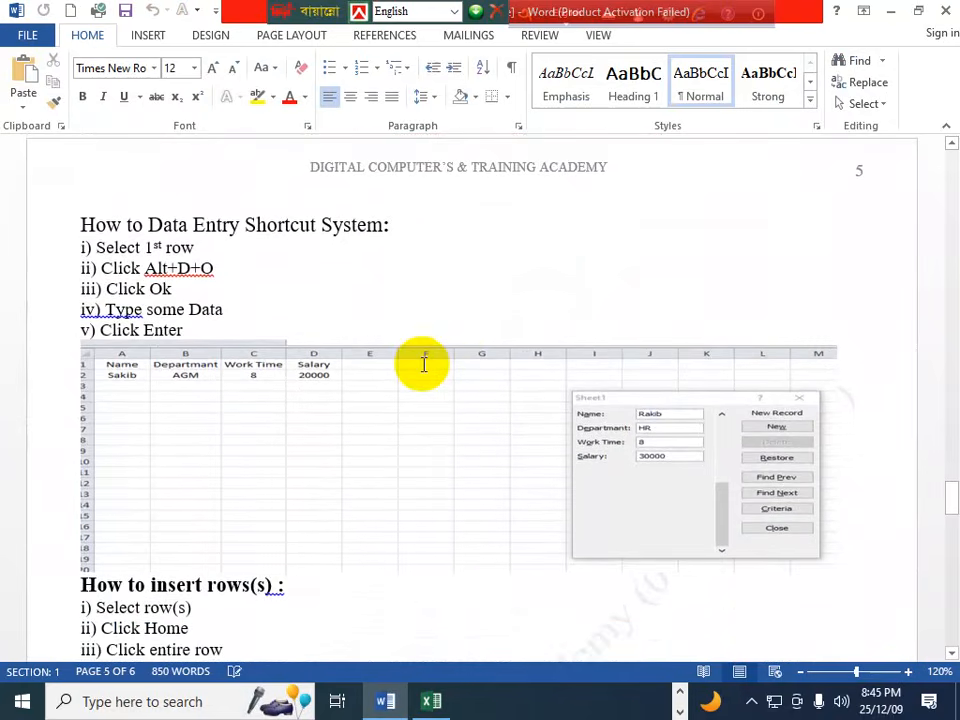
scroll(424, 365, down, 1)
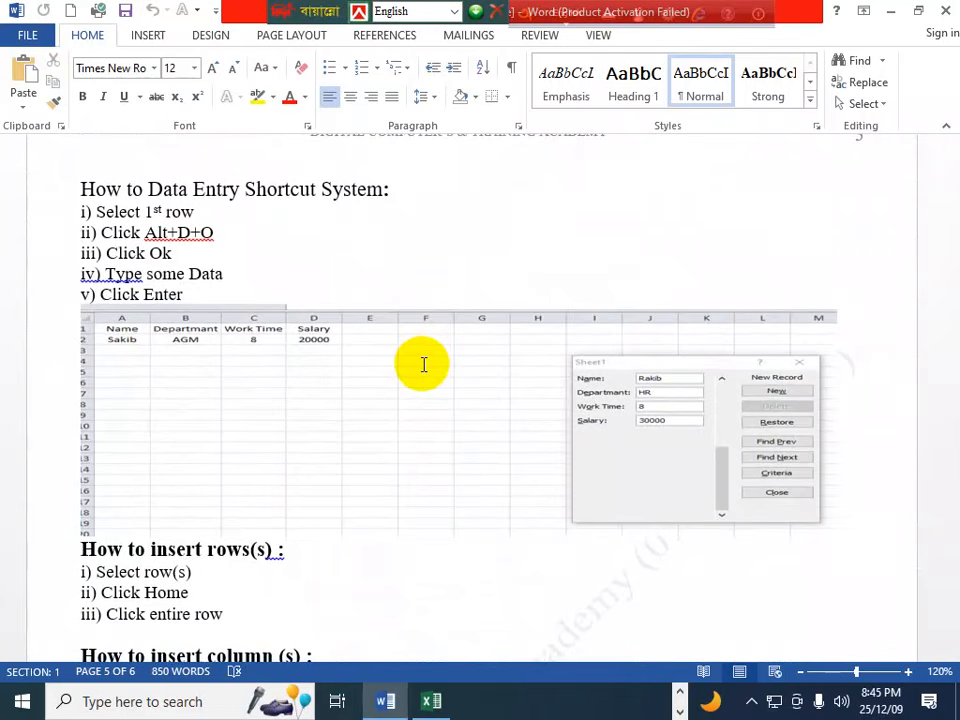
click(266, 280)
click(189, 295)
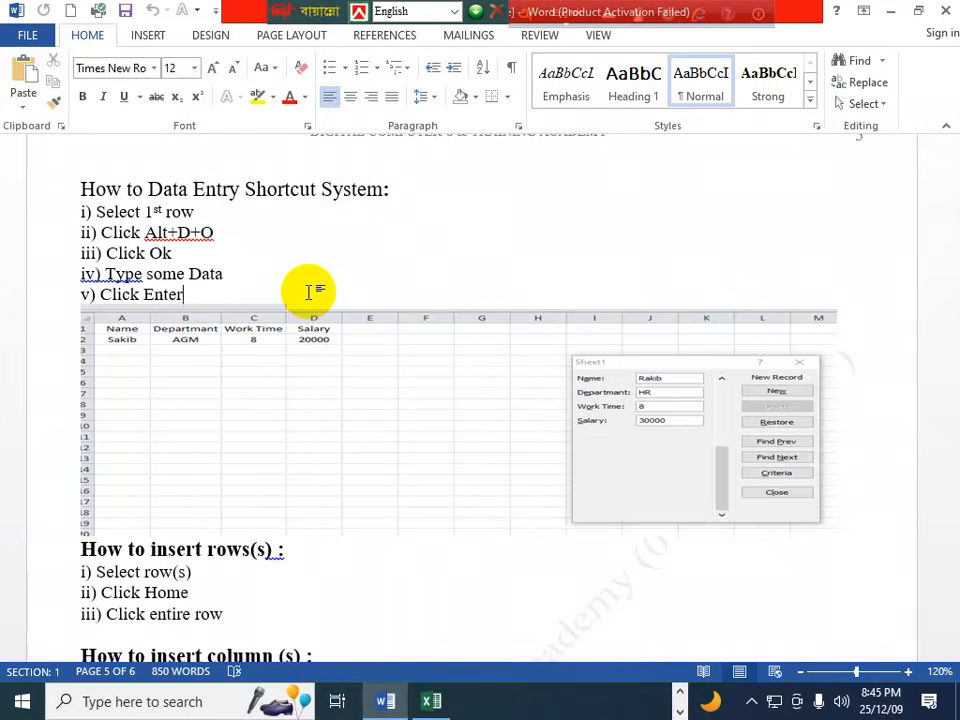
key(alt+Tab)
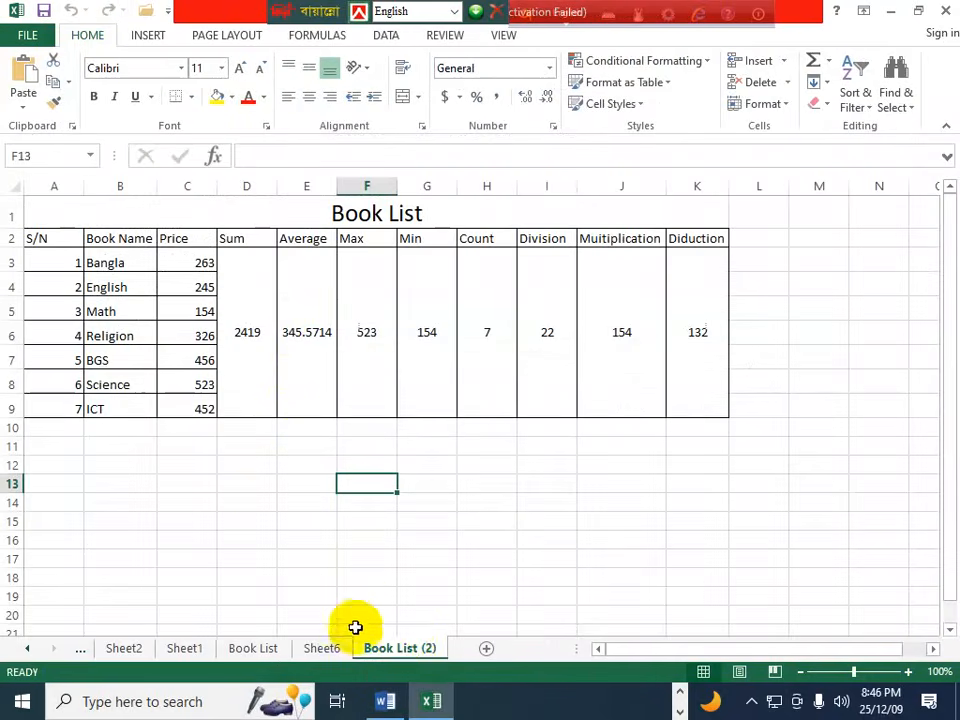
Add a new worksheet and enter the headers Name, Departmant, Work Time and Salary in cells A1 to D1
click(486, 648)
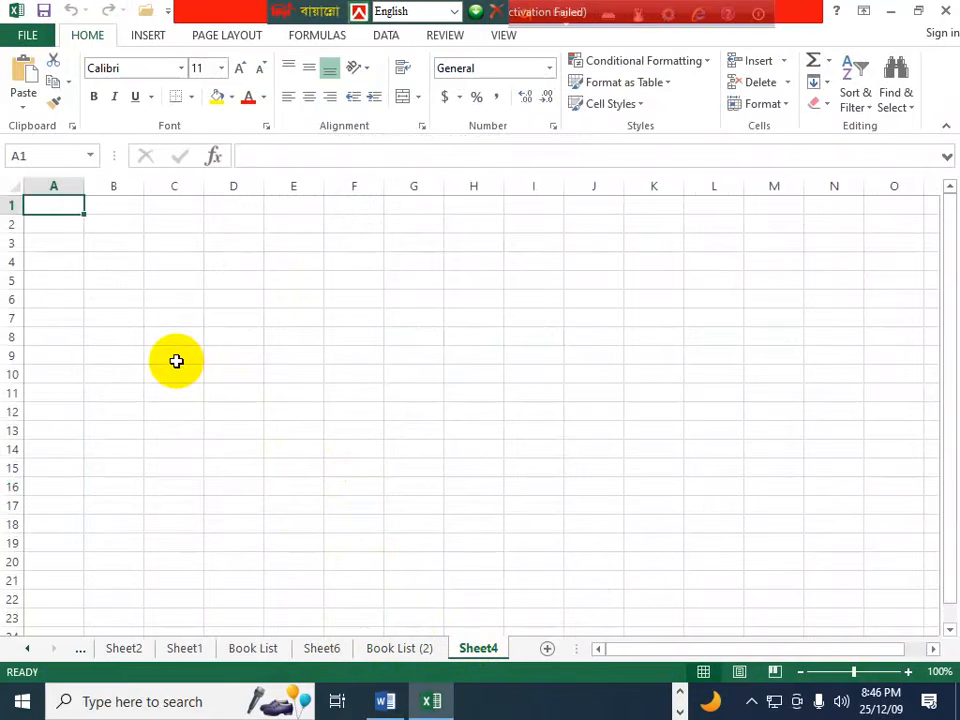
text(a)
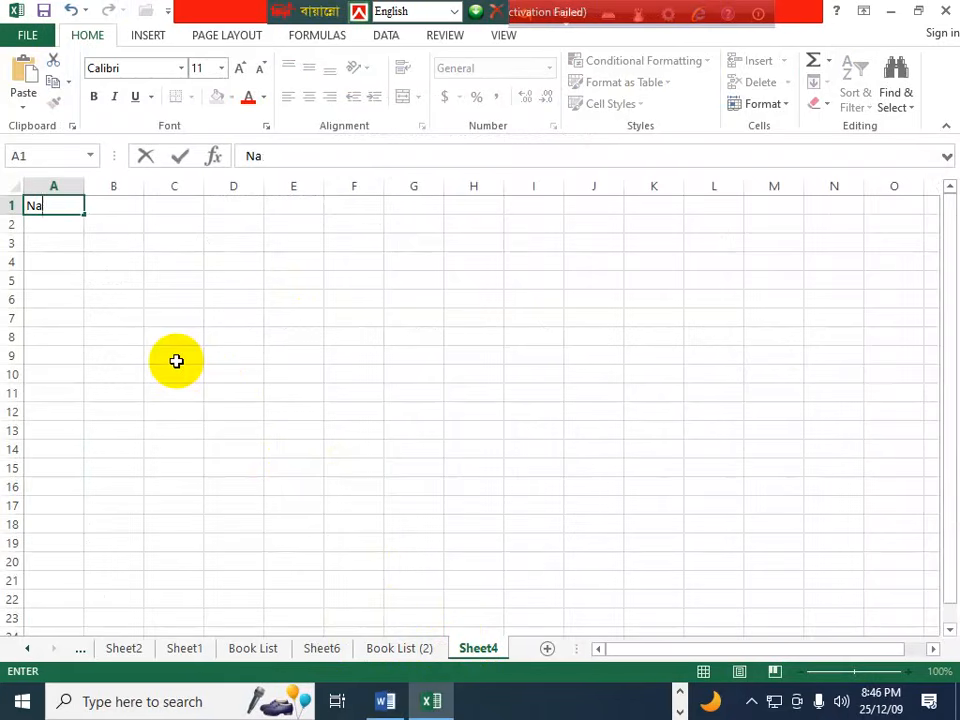
text(me)
key(Tab)
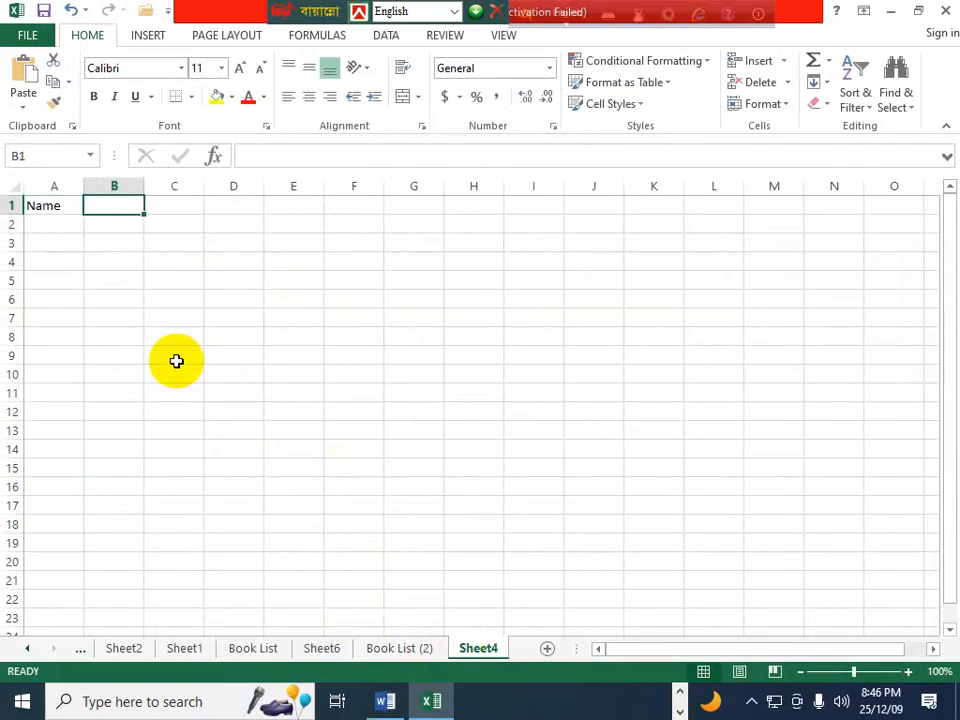
text(D)
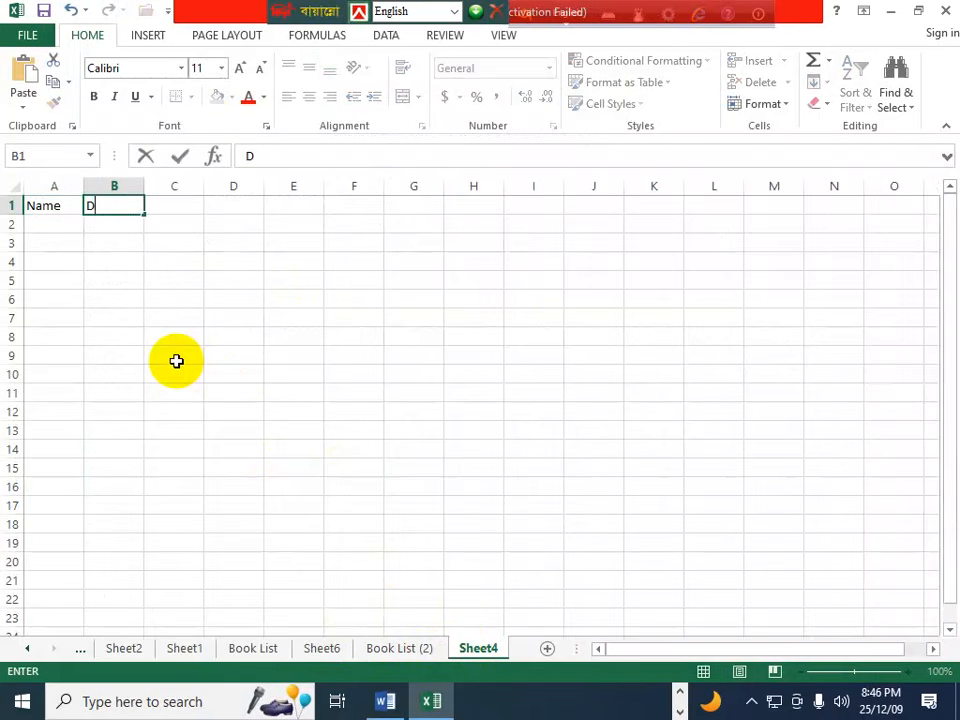
text(epartmant)
key(Tab)
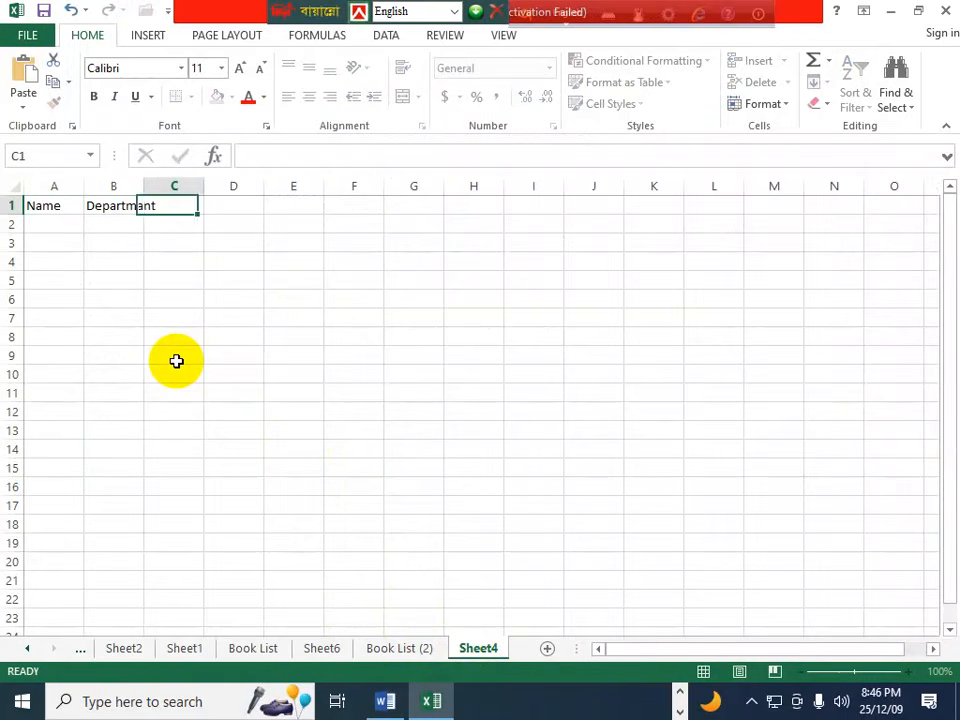
text(W)
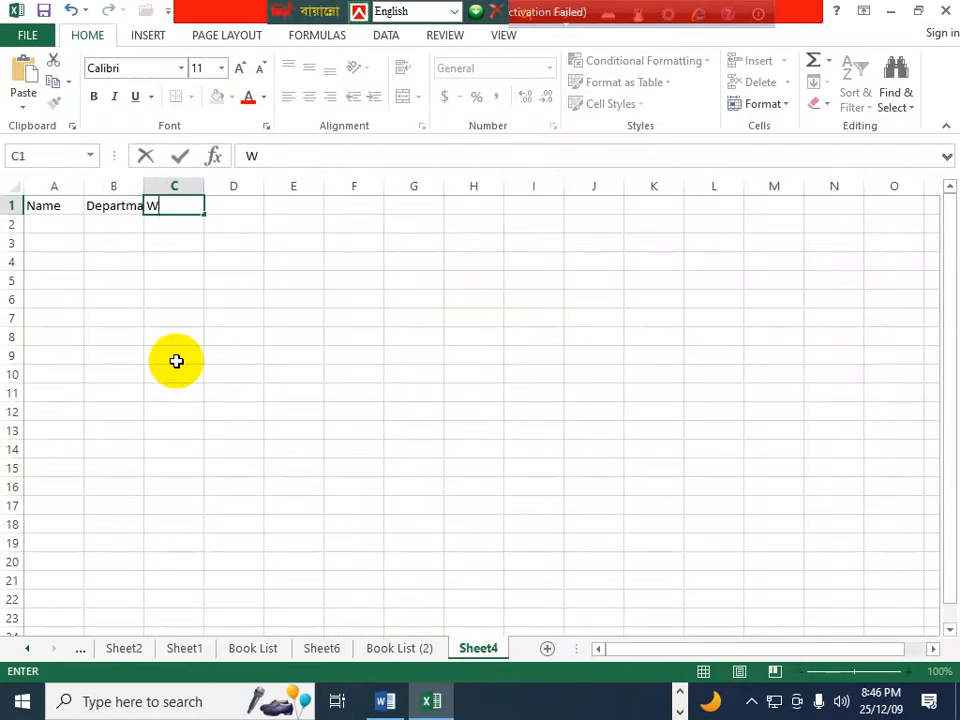
text(ork Time)
key(Tab)
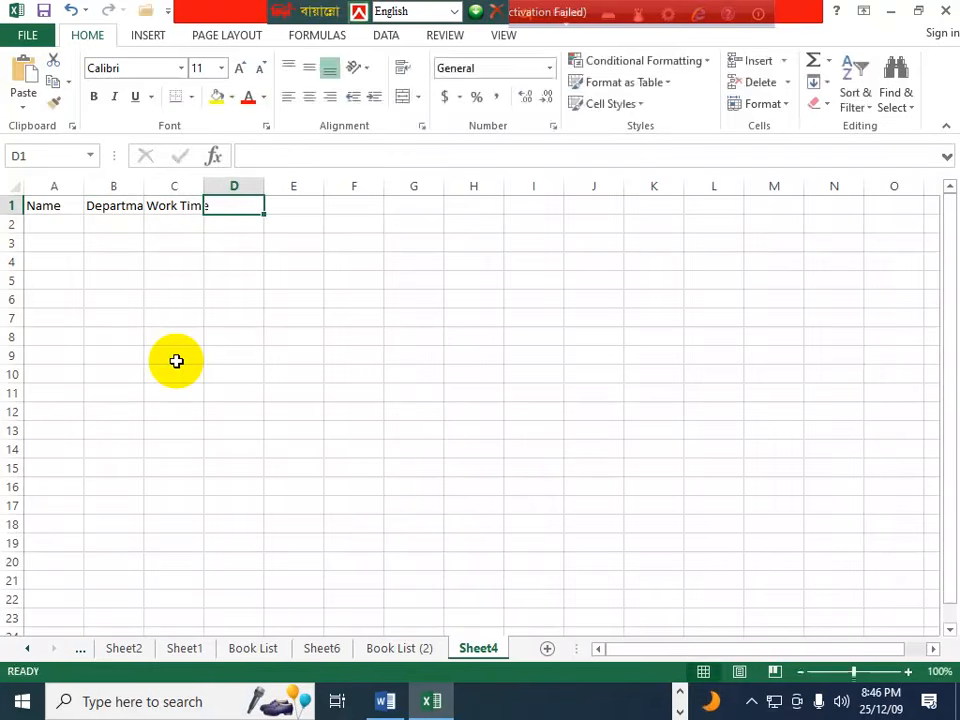
text(Salary)
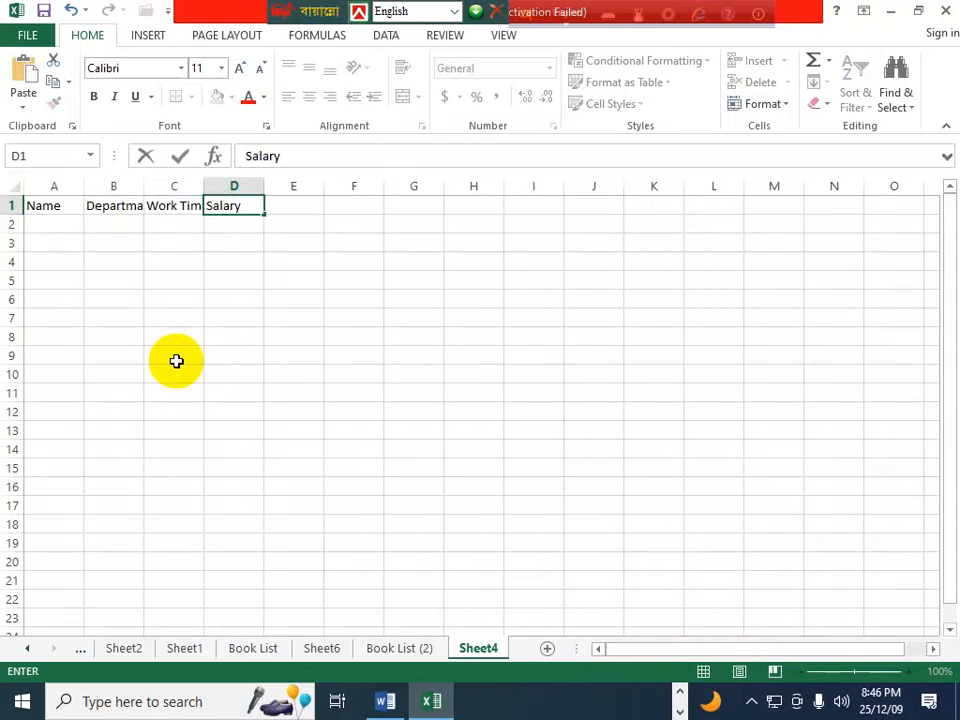
key(Return)
Fill in the first record in row 2 with the employee's name, department AGM, work time 8 and salary 20000
key(Left)
key(Left)
key(Left)
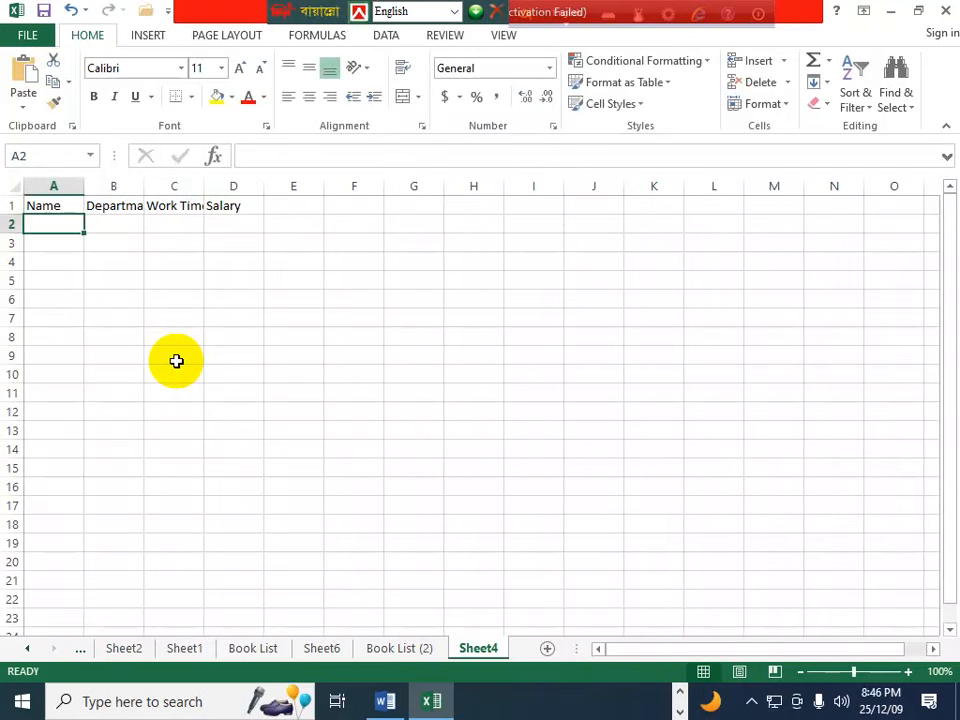
text(Sakib)
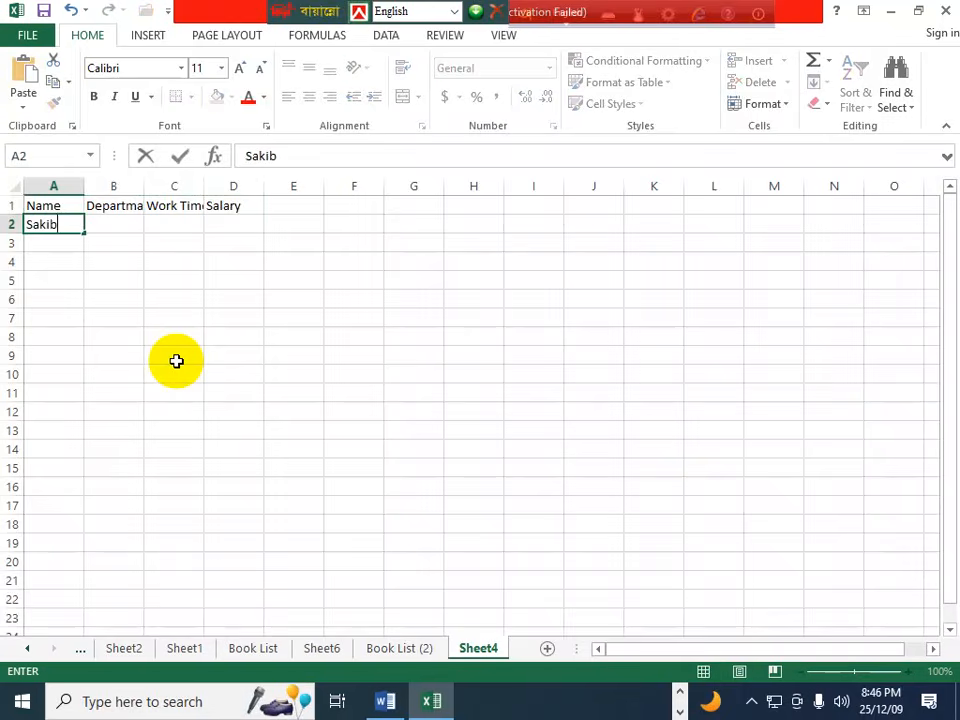
key(Tab)
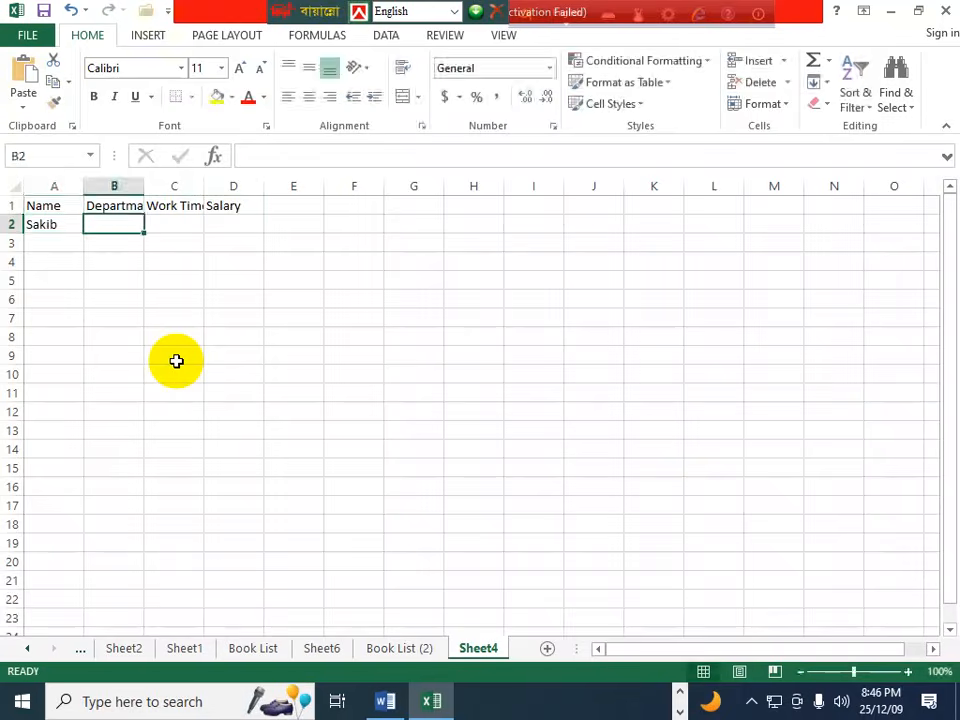
text(AG)
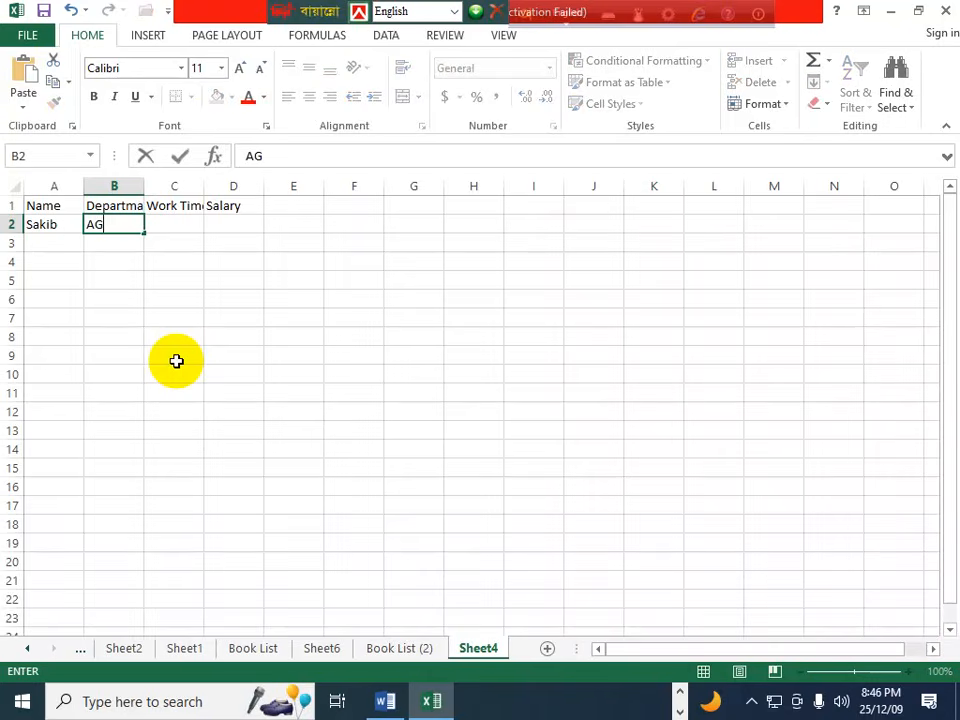
text(M)
key(Tab)
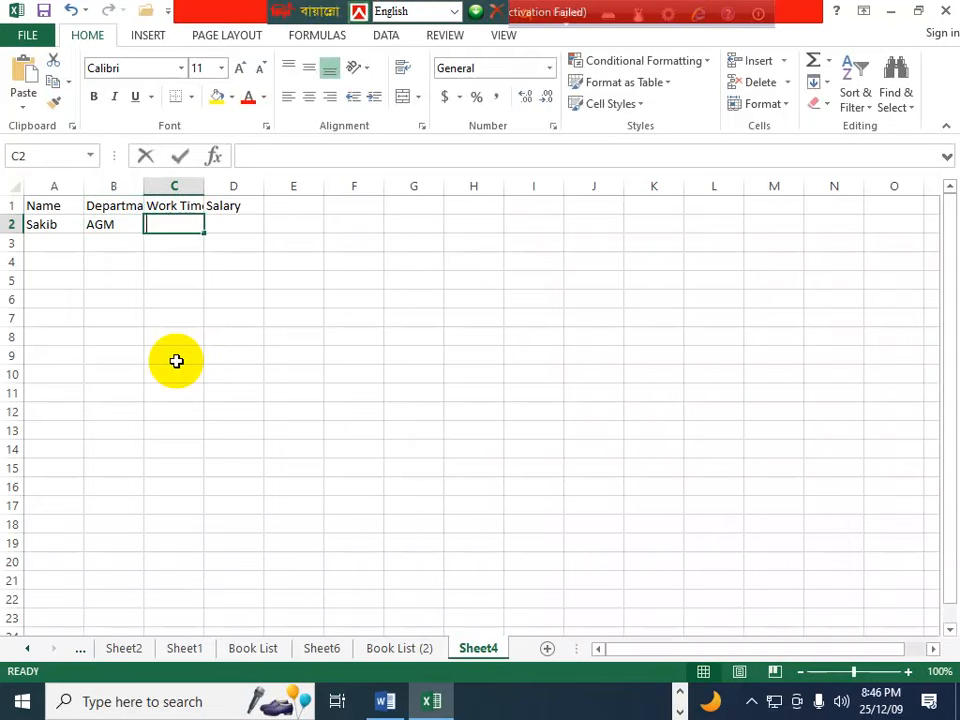
text(8)
key(Tab)
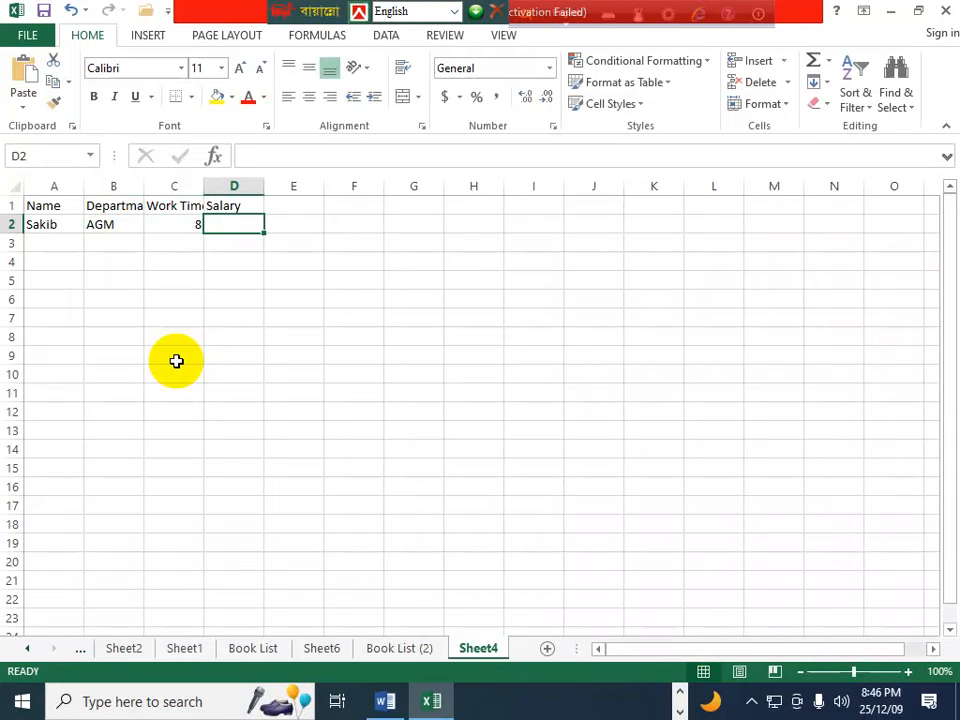
text(2000)
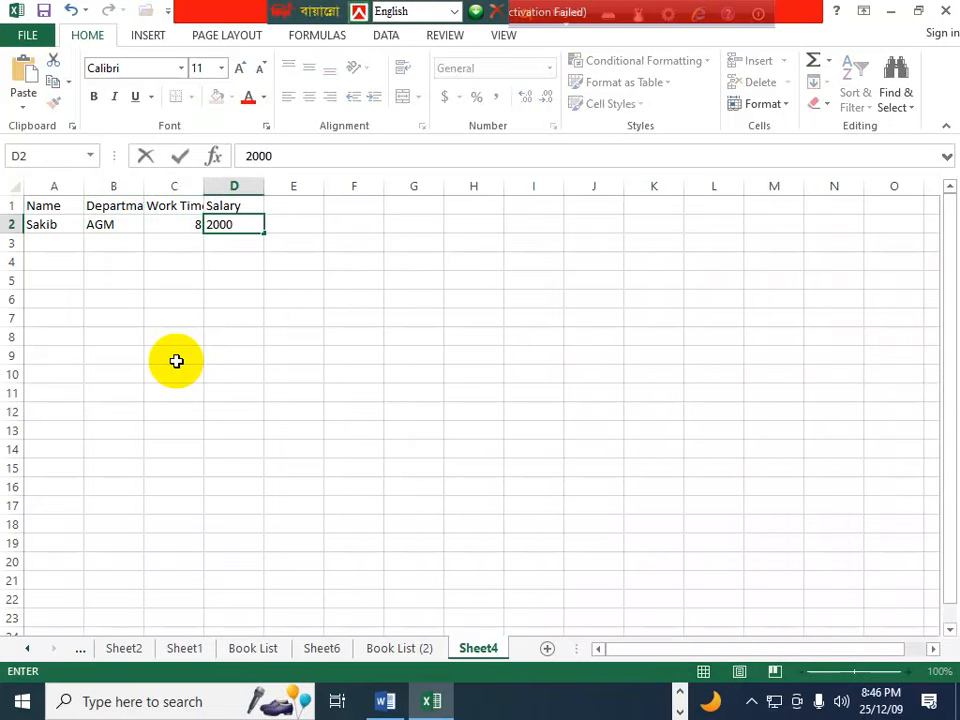
text(0)
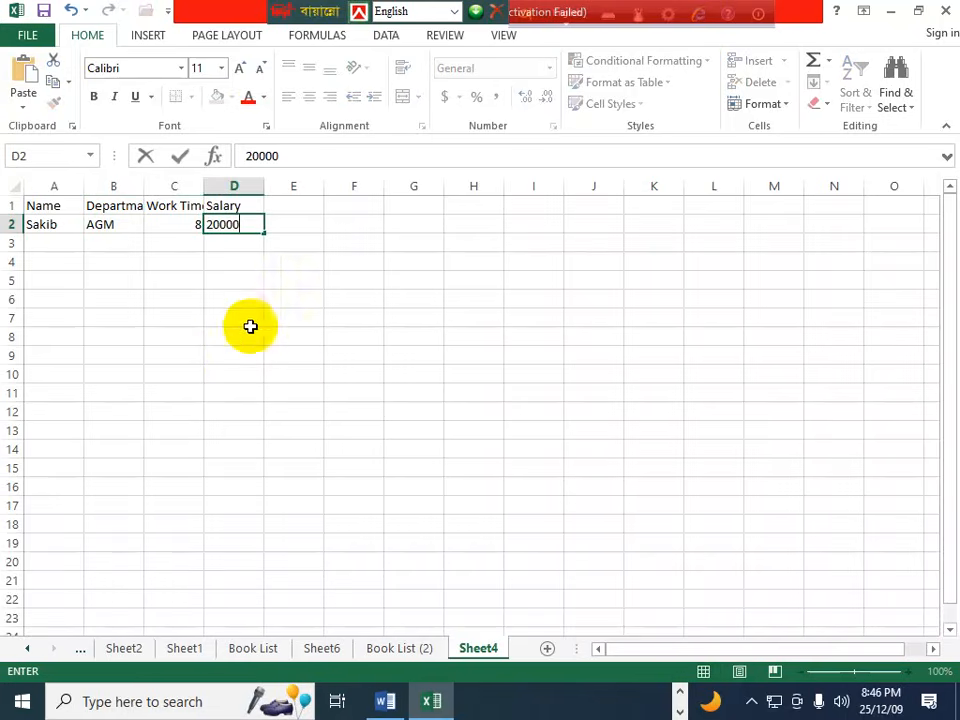
click(221, 283)
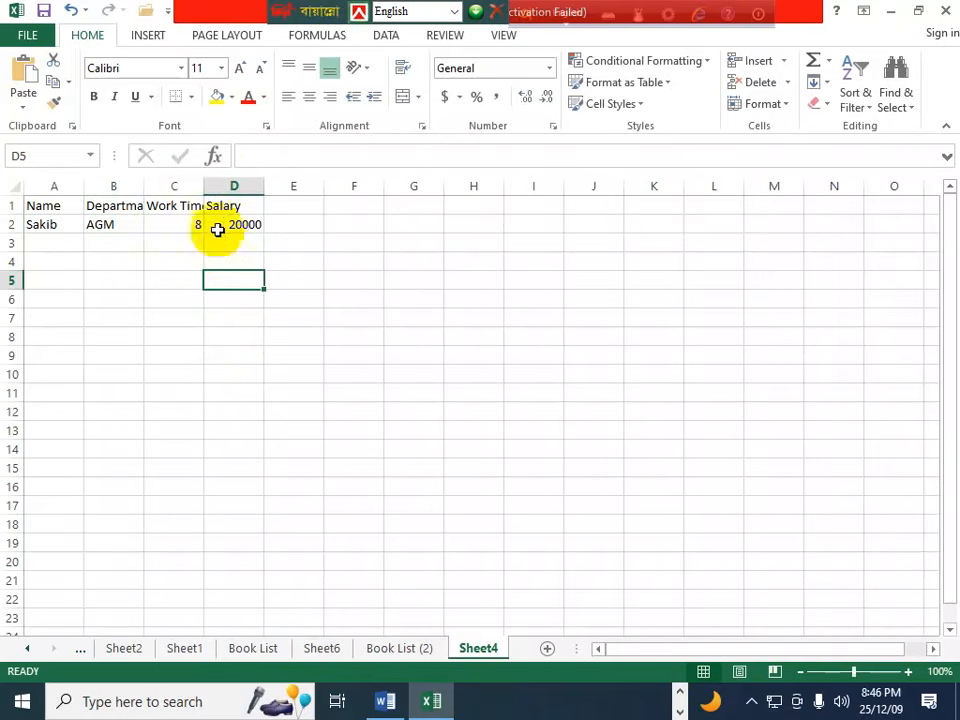
Open the data entry form for the table in A1:D2
drag(41, 206, 249, 223)
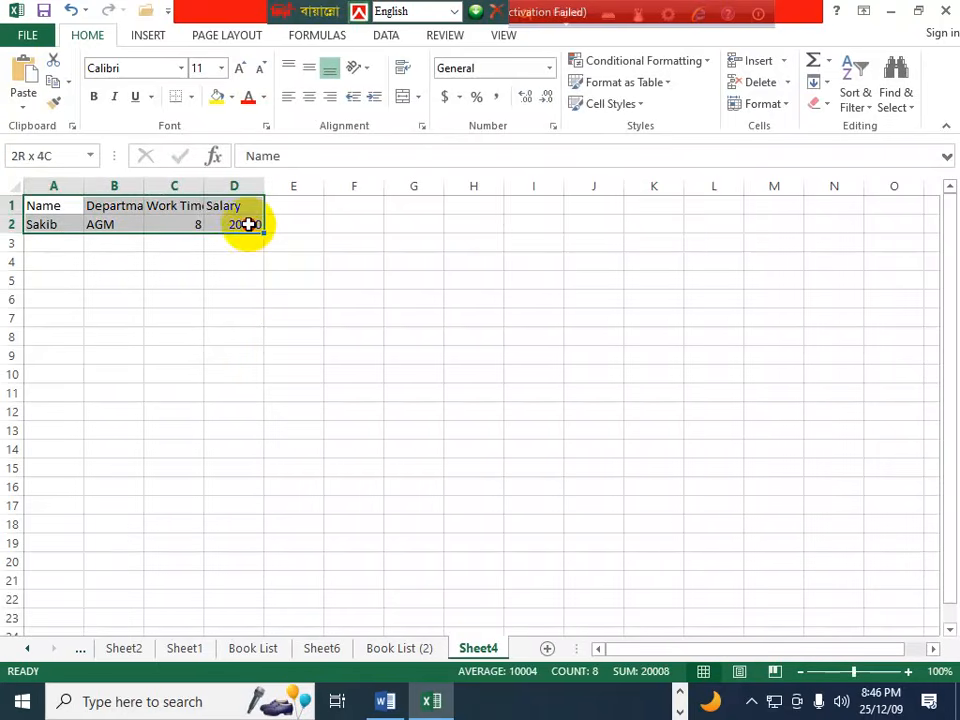
key(alt)
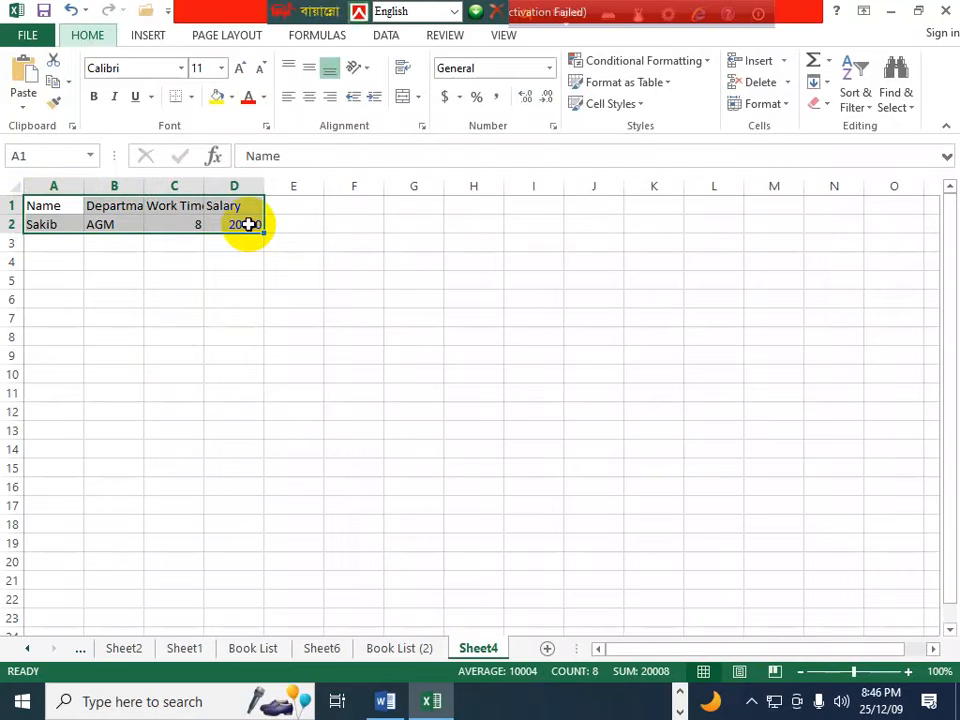
key(d)
key(o)
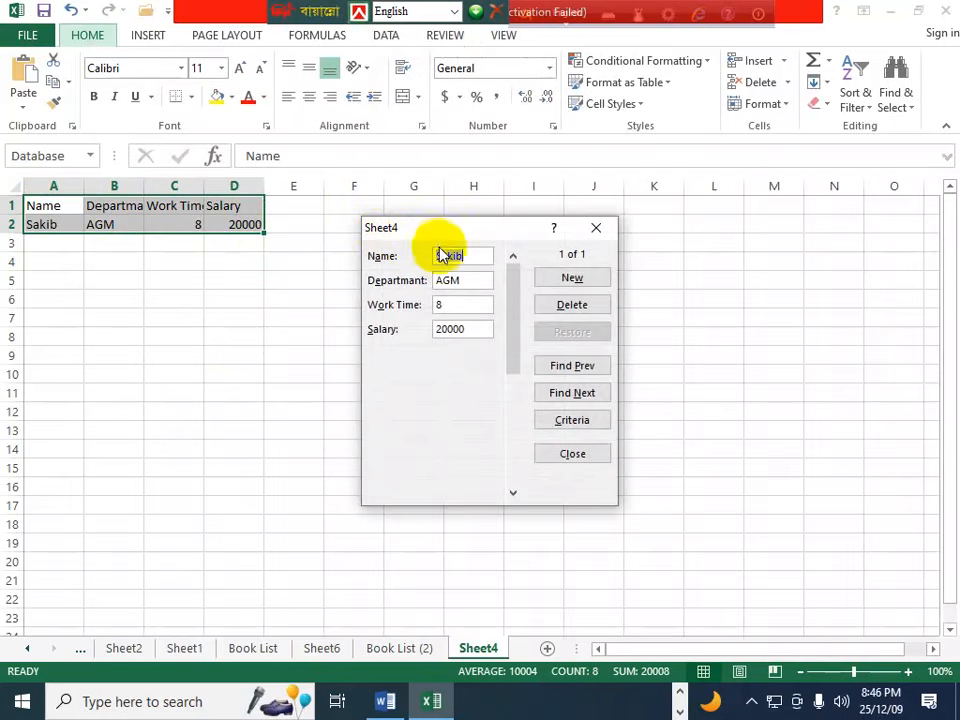
Add a second record through the data form with the employee's name, department HR, work time 8 and salary 30000, and close the form
click(555, 285)
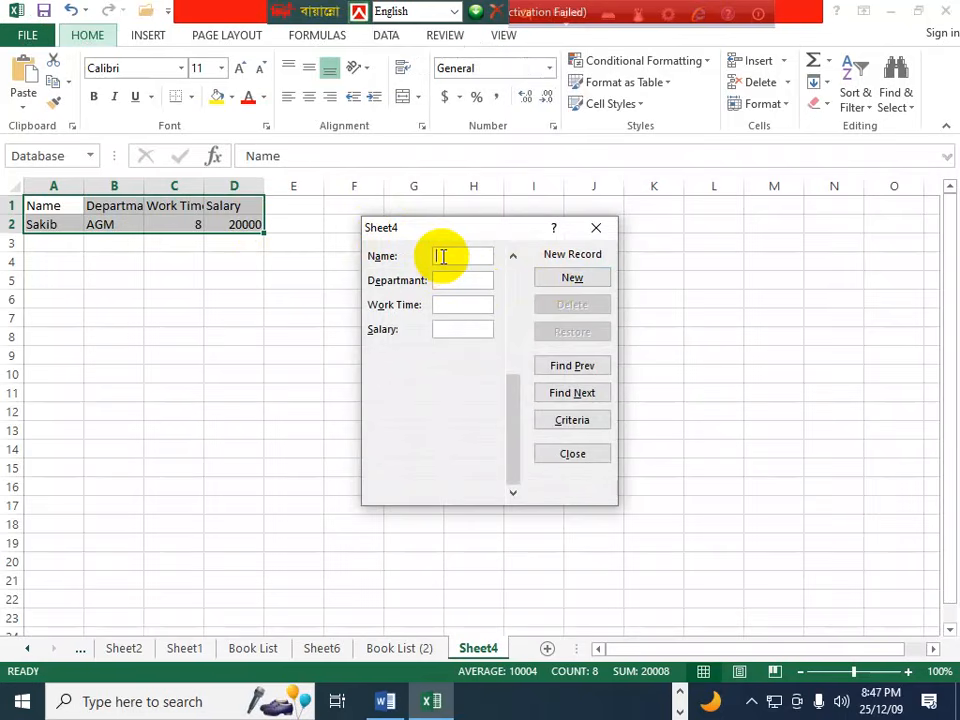
text(Rakib)
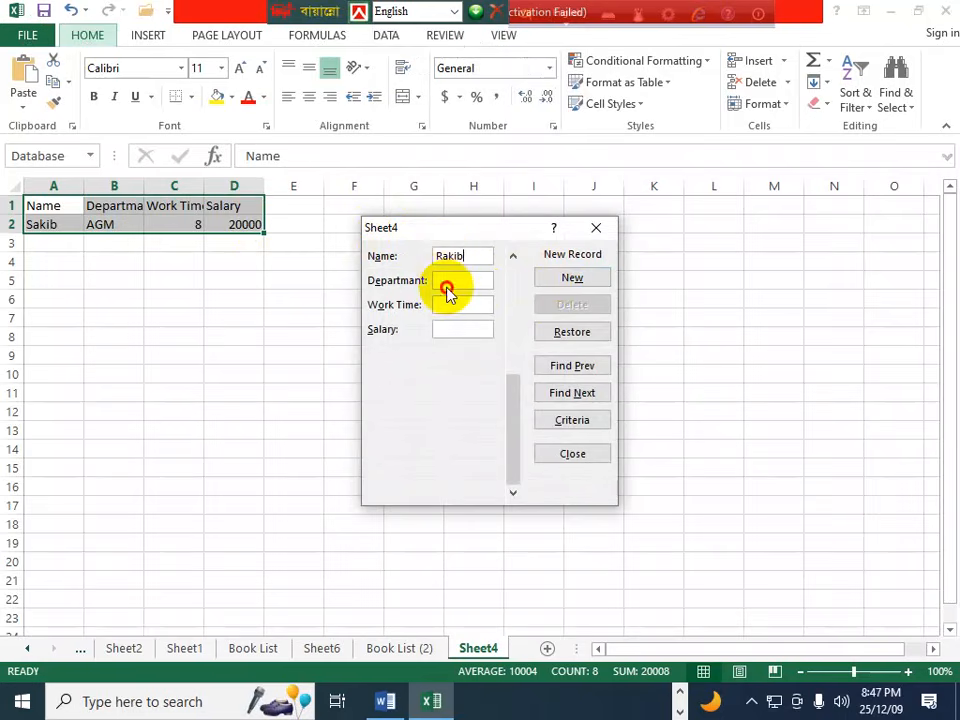
click(444, 283)
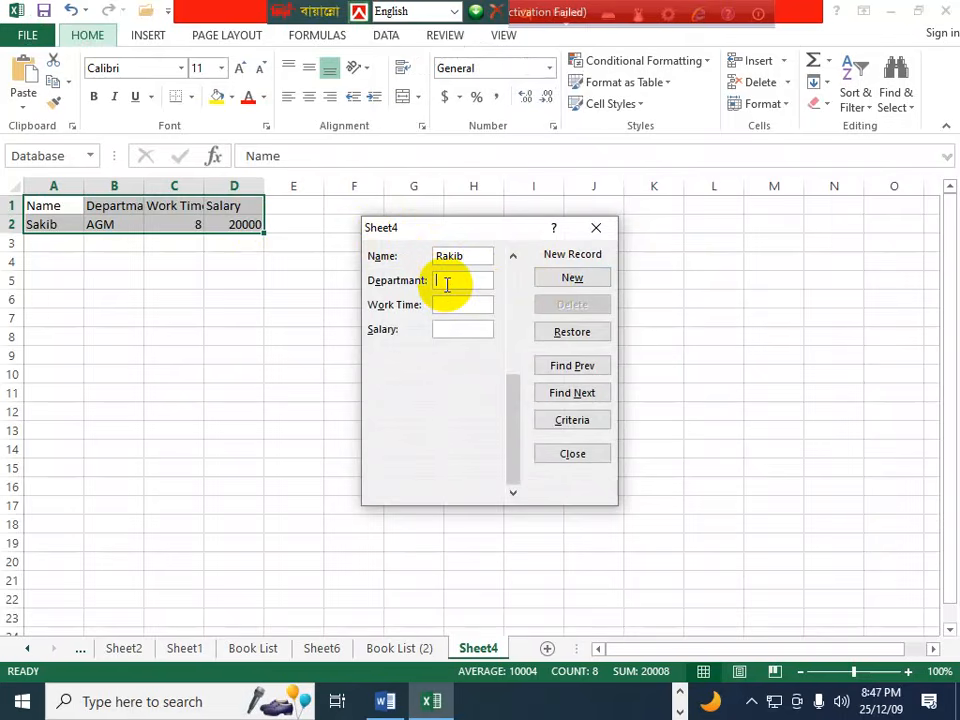
text(HR)
click(459, 304)
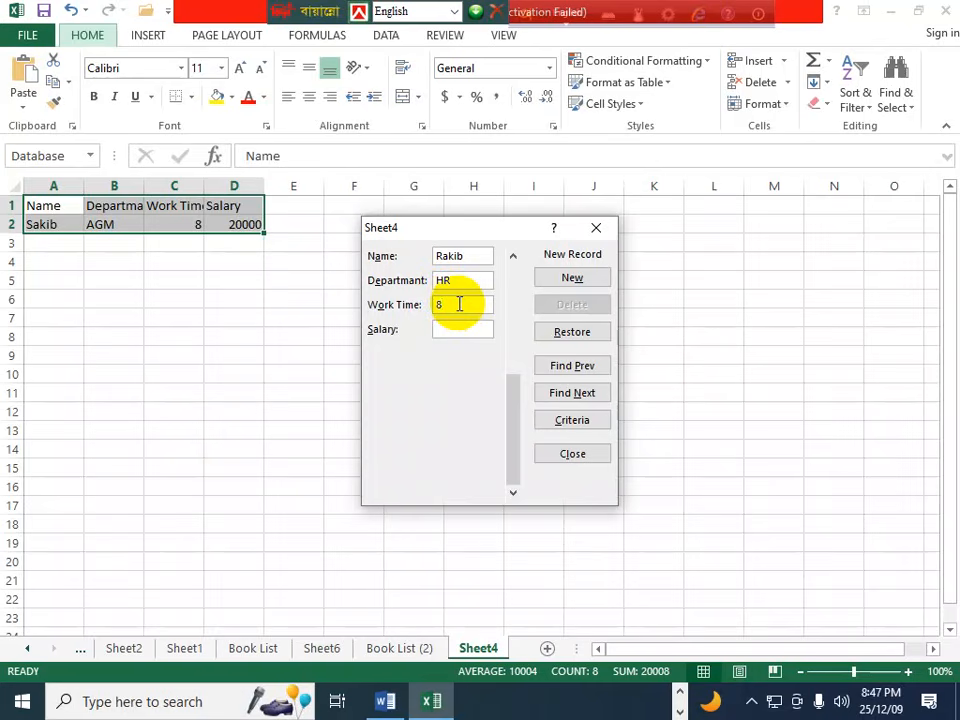
click(464, 323)
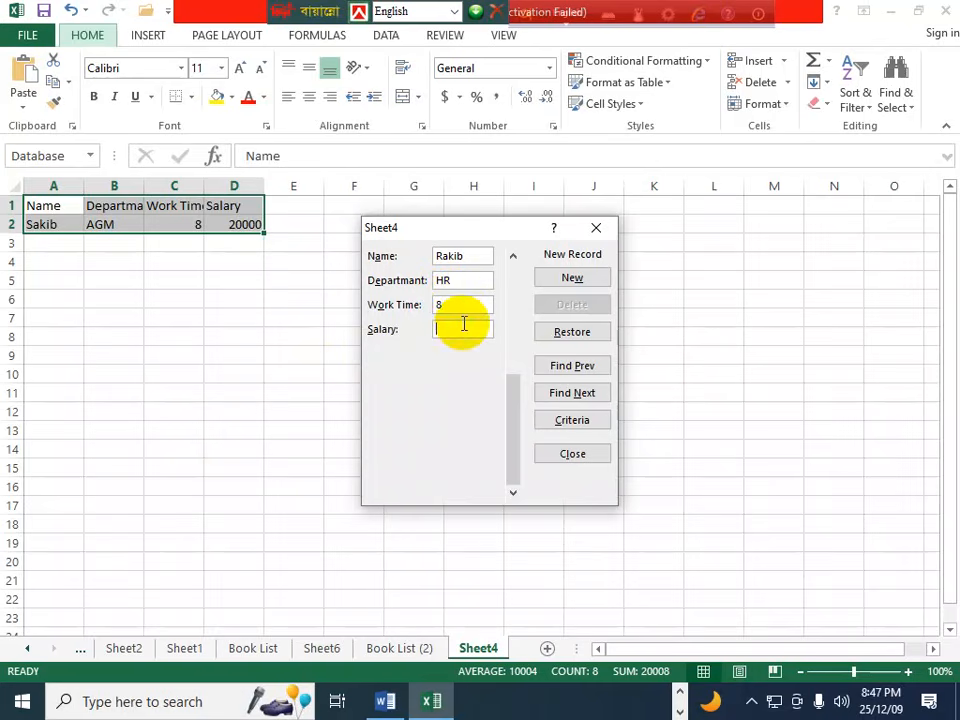
text(30000)
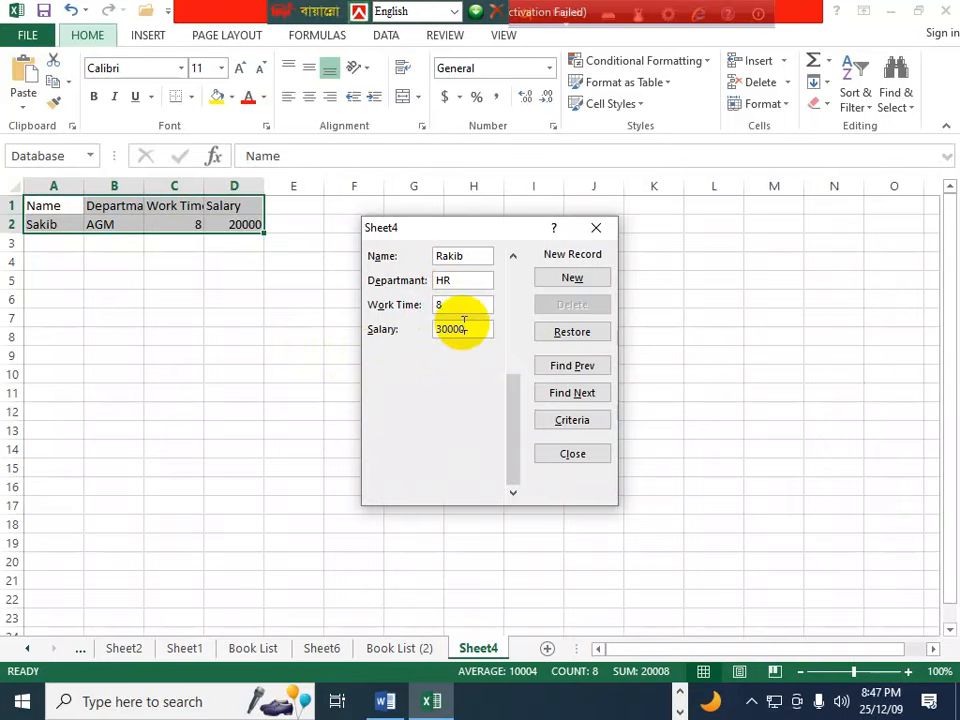
click(572, 277)
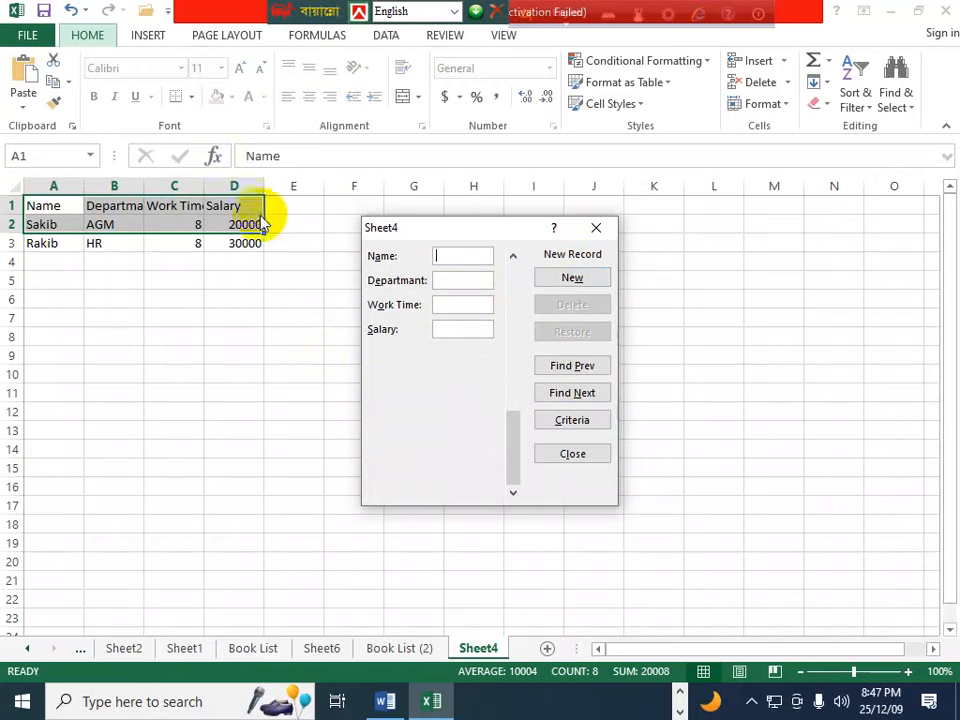
click(614, 229)
Apply All Borders to the table in A1:D3 and autofit the widths of columns C and B
click(339, 311)
click(212, 242)
drag(201, 236, 20, 205)
click(191, 97)
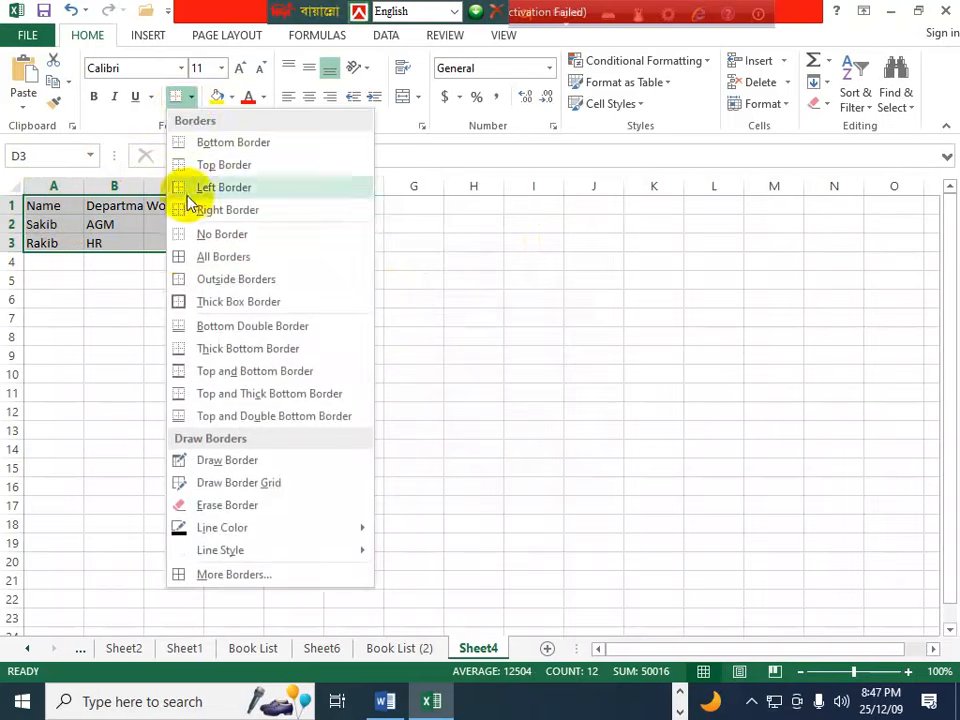
click(186, 256)
click(208, 319)
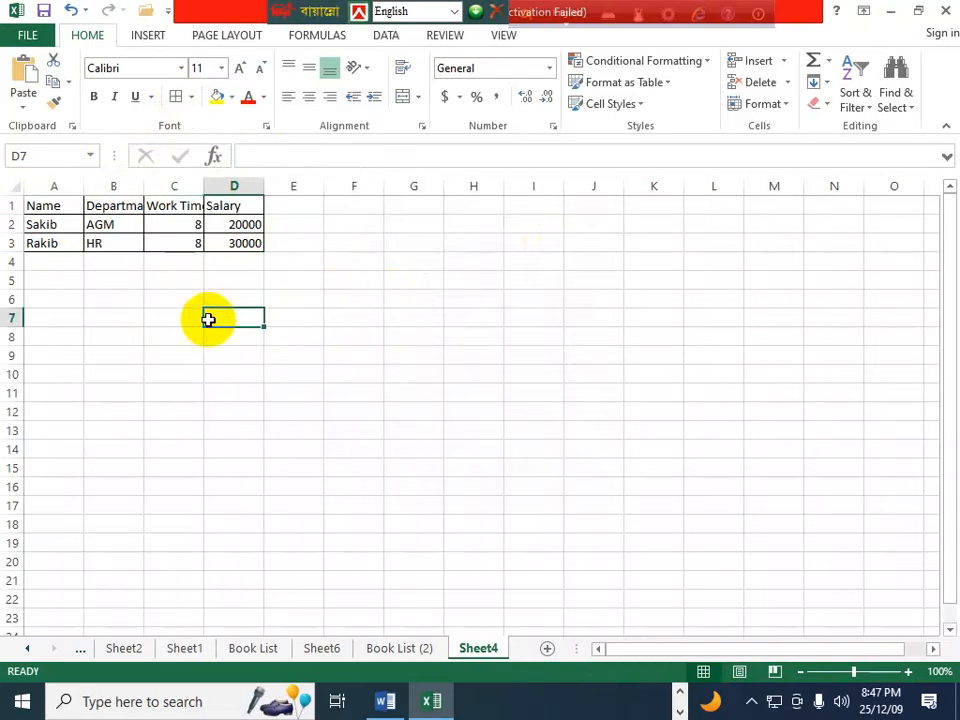
double_click(203, 186)
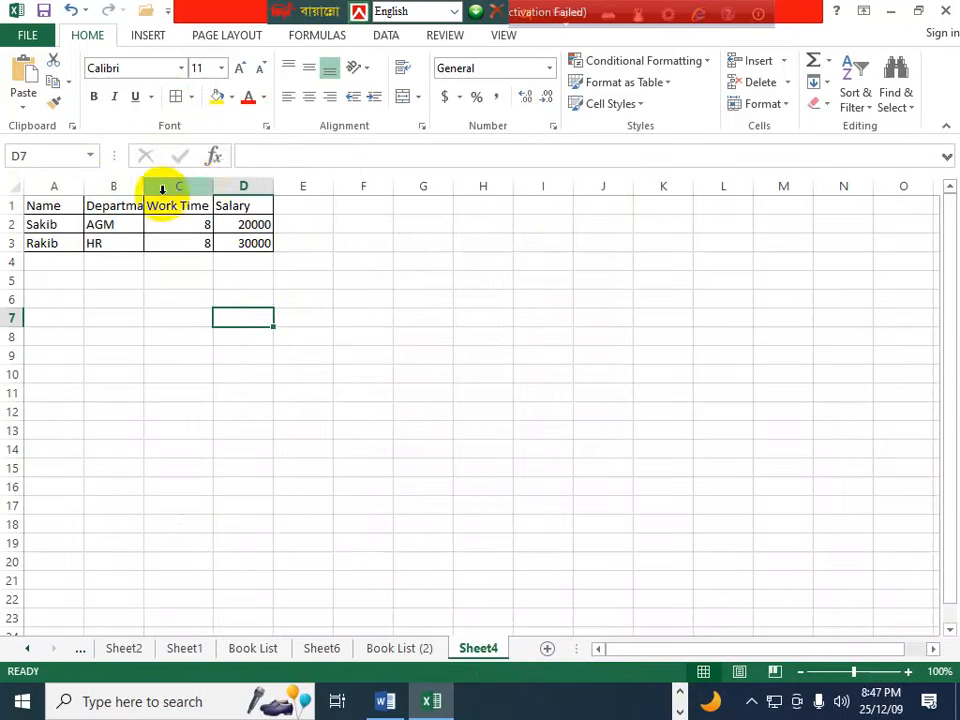
double_click(144, 187)
Switch to Word to read the instructions for inserting rows, and return to Excel
key(alt+Tab)
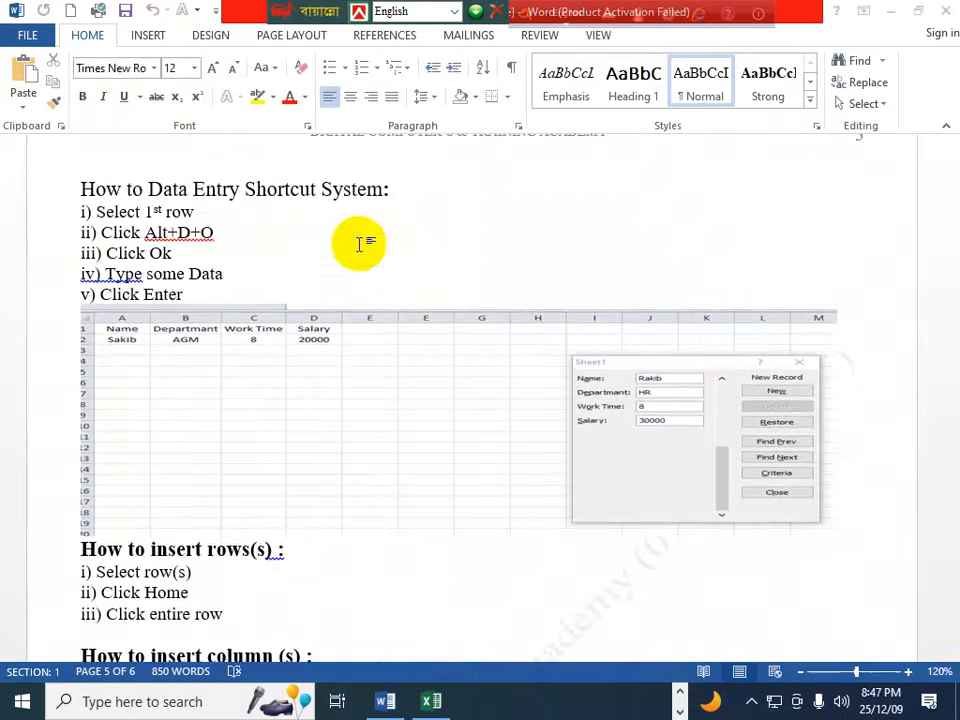
scroll(373, 326, down, 3)
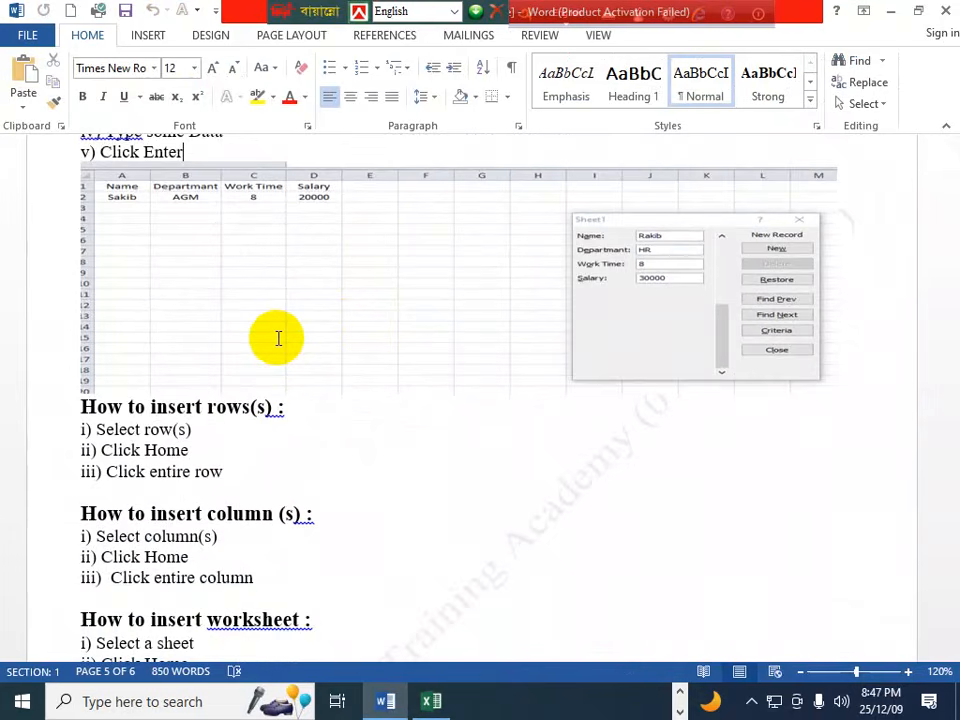
key(alt+Tab)
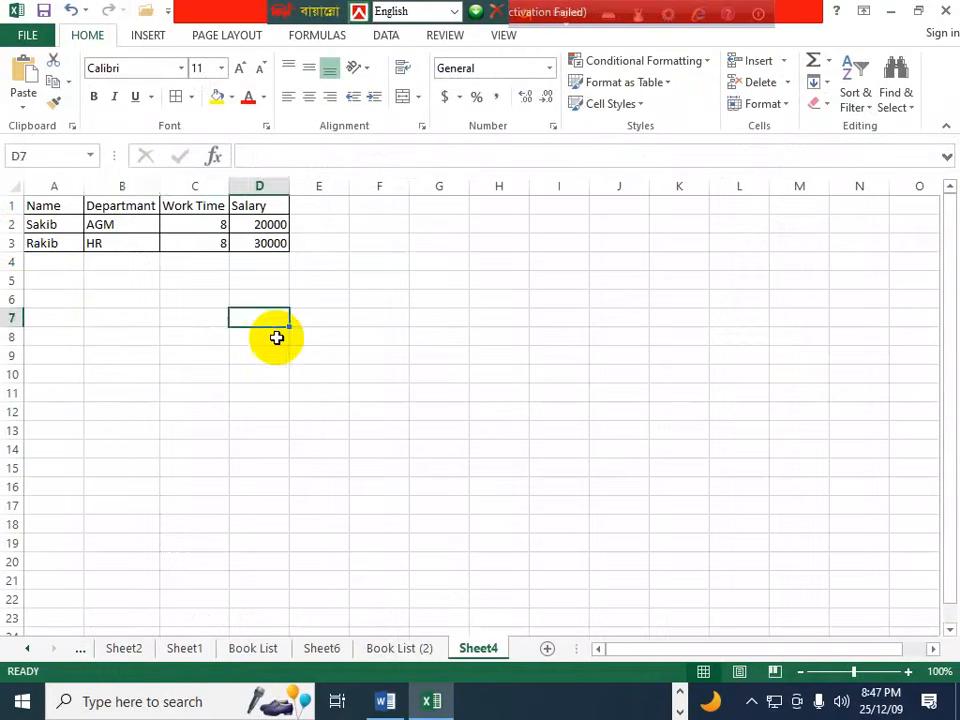
Insert a blank sheet row above row 2, directly below the table headers
click(99, 332)
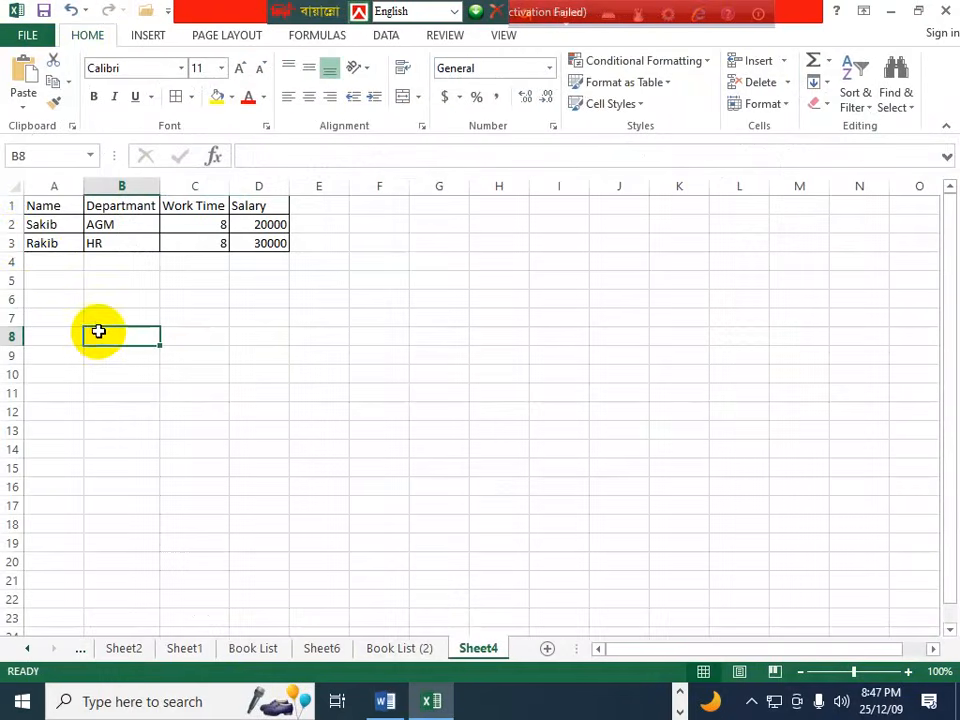
click(8, 224)
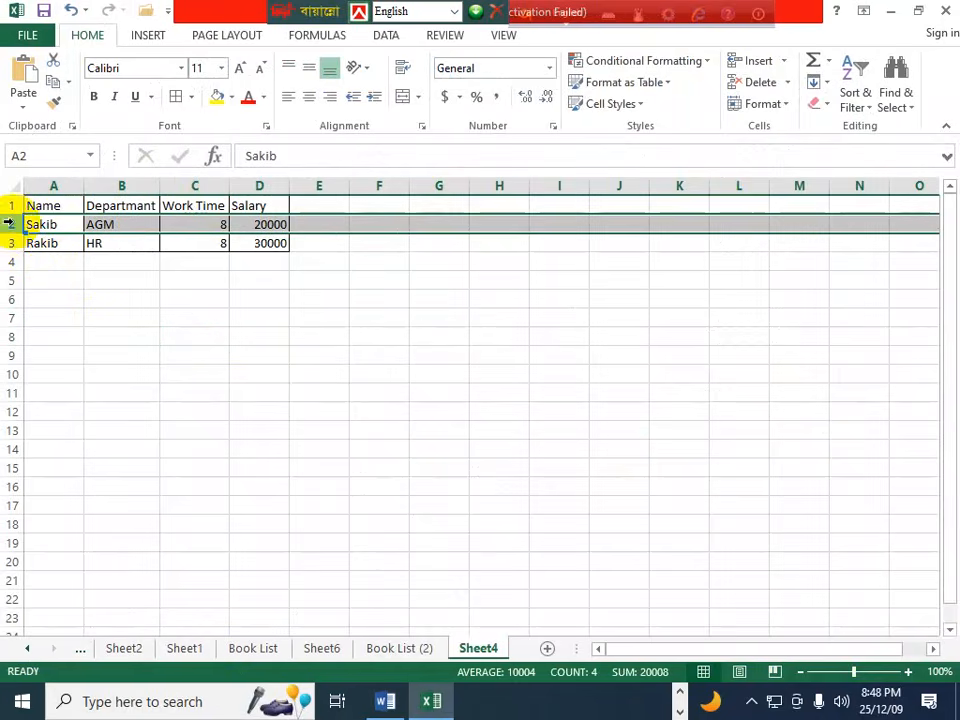
click(783, 63)
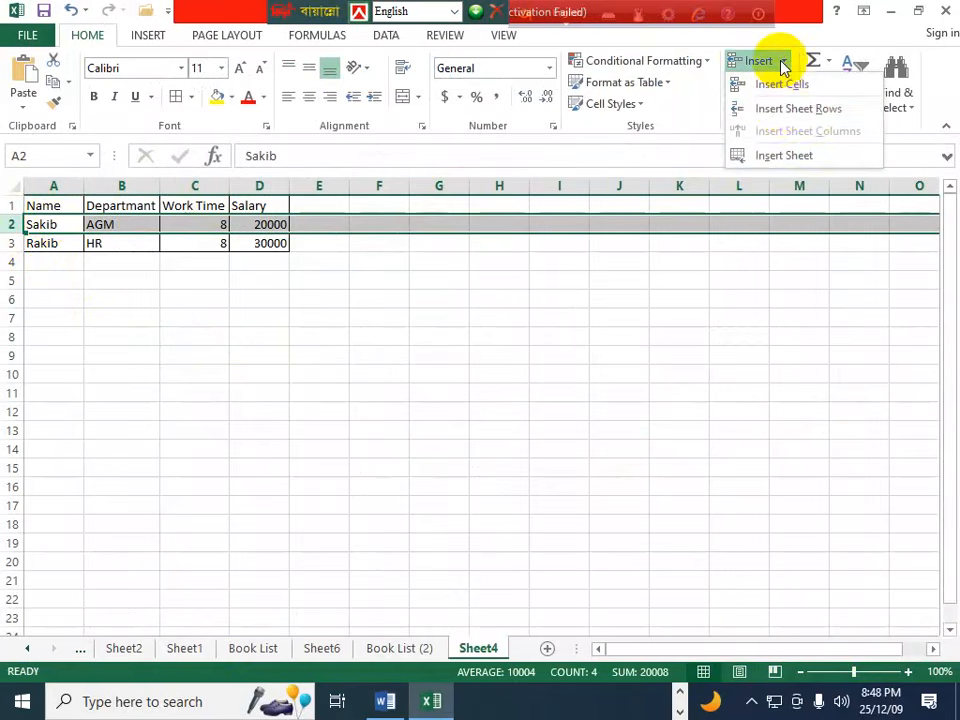
click(785, 112)
click(189, 354)
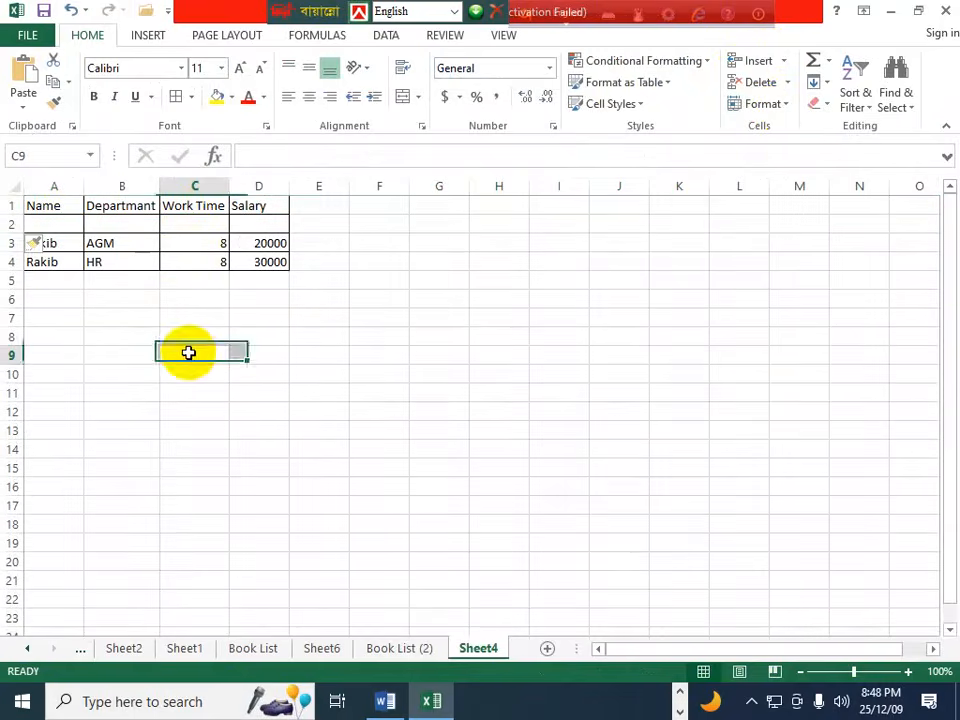
Select the Work Time column, check the column insertion instructions in Word, and insert a blank sheet column before it in Excel
click(194, 184)
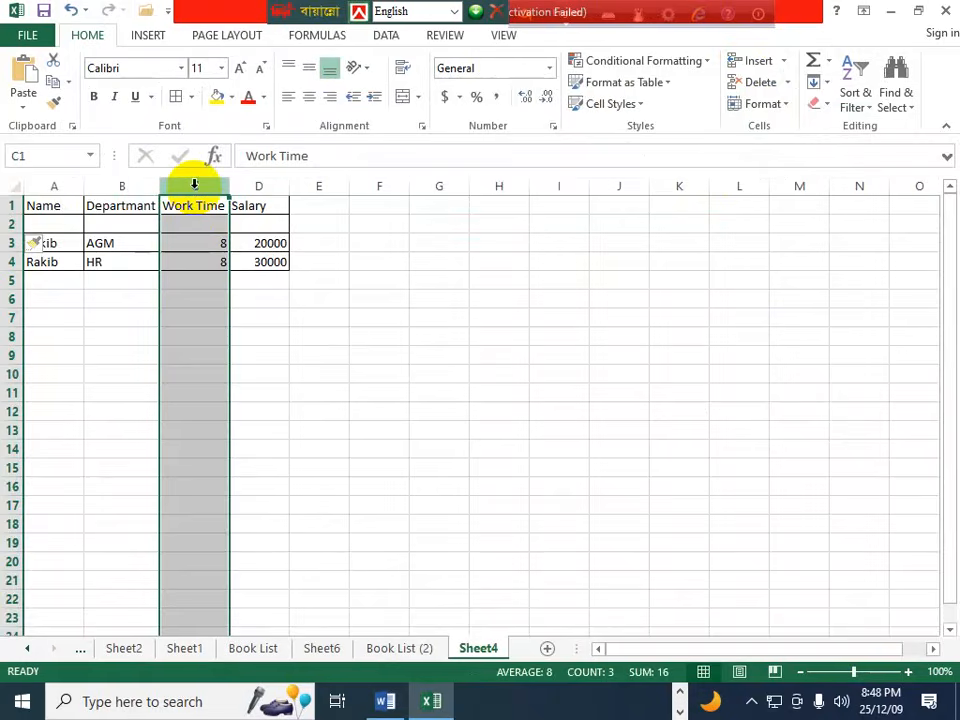
key(alt+Tab)
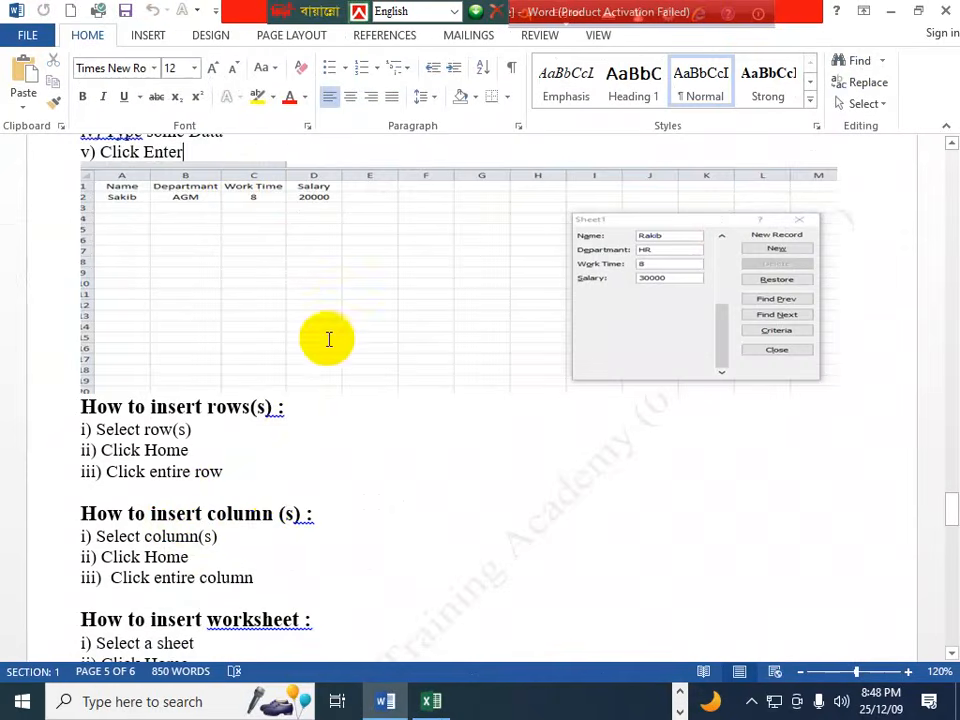
click(198, 559)
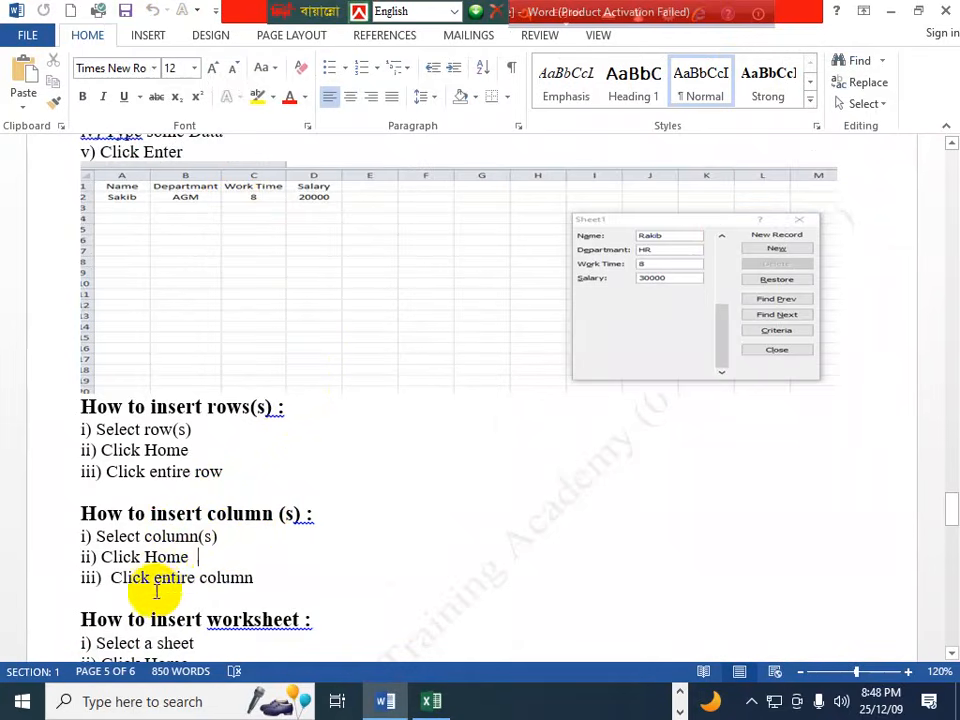
key(alt+Tab)
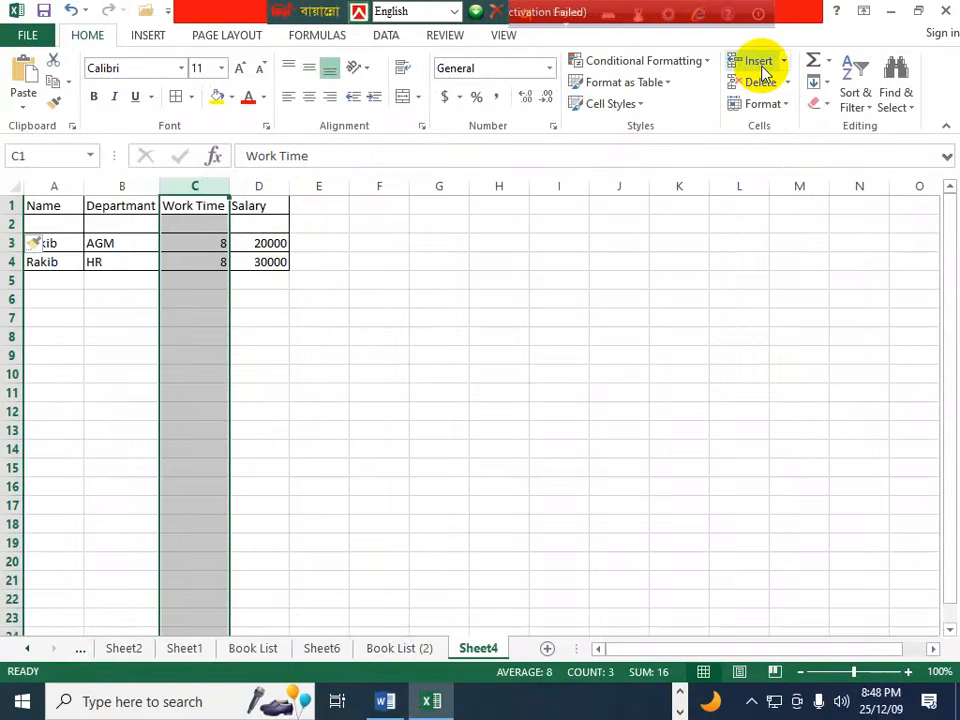
click(780, 64)
click(823, 131)
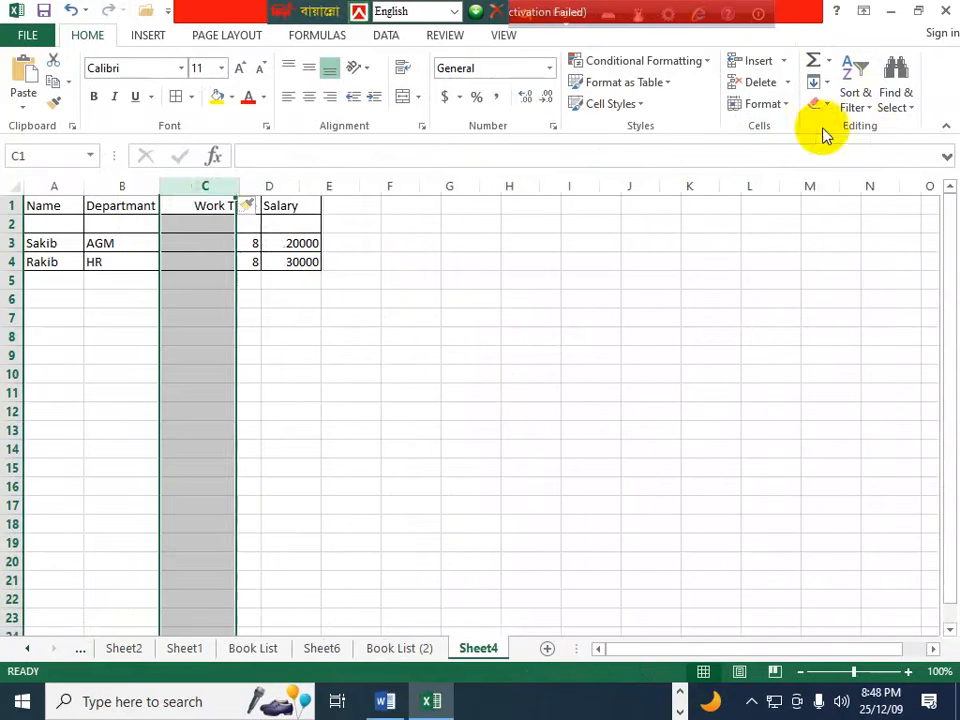
click(329, 360)
click(212, 305)
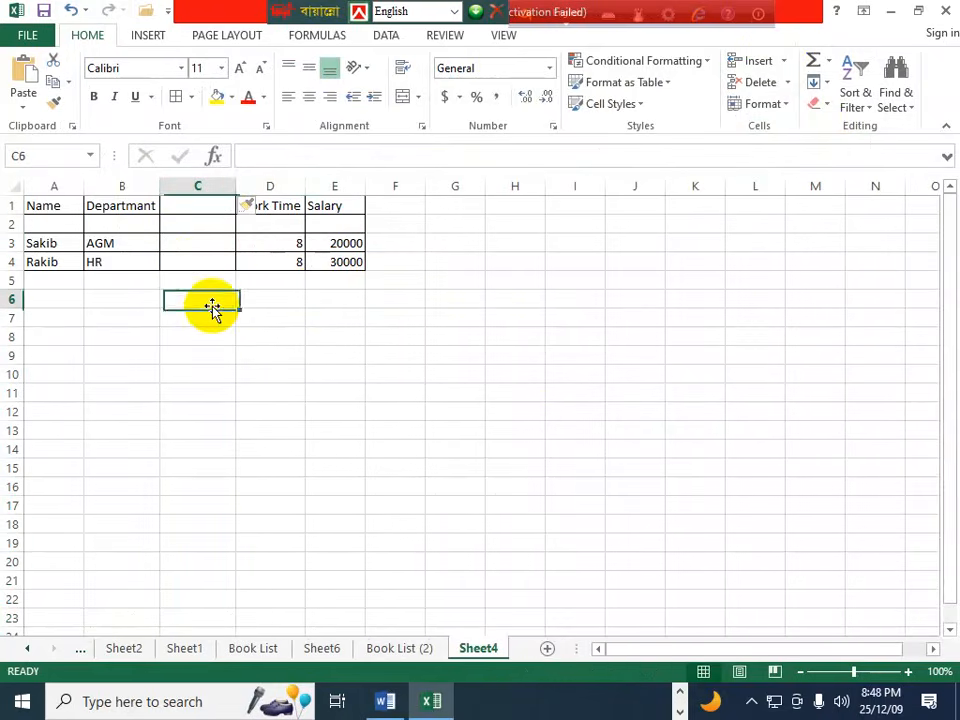
Switch to Word to read the instructions for inserting a worksheet, and return to Excel
key(alt+Tab)
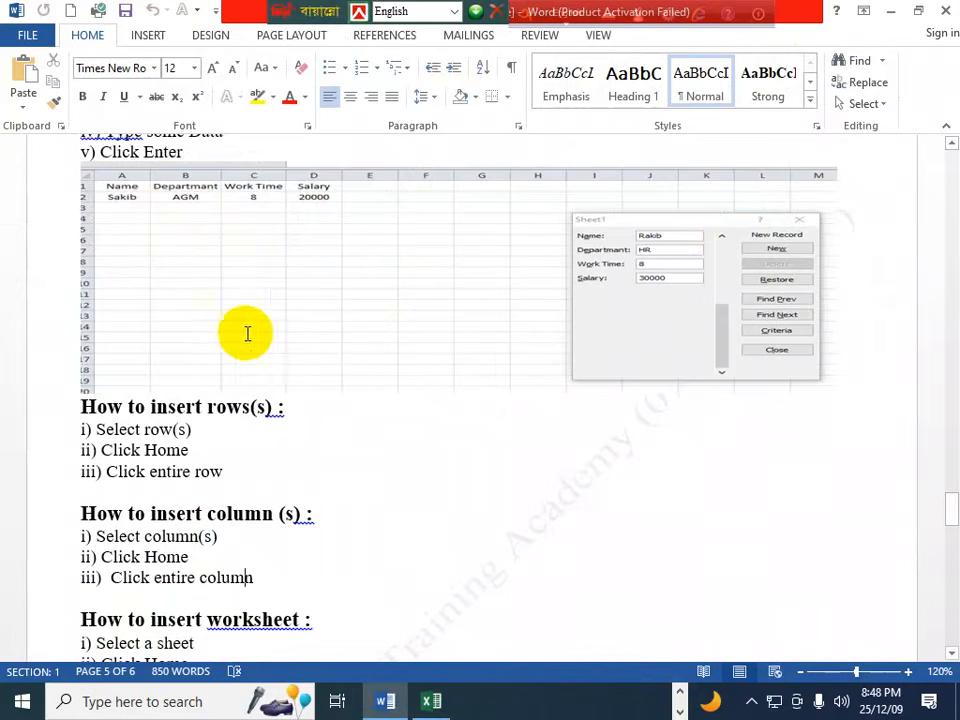
scroll(260, 364, down, 3)
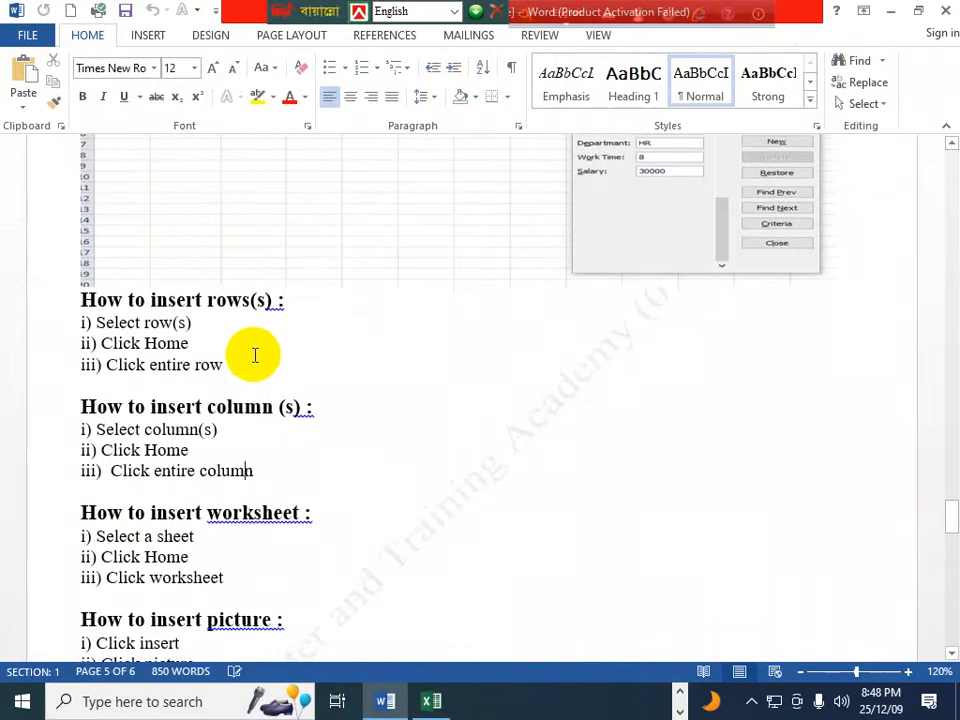
scroll(257, 350, down, 1)
scroll(257, 351, down, 2)
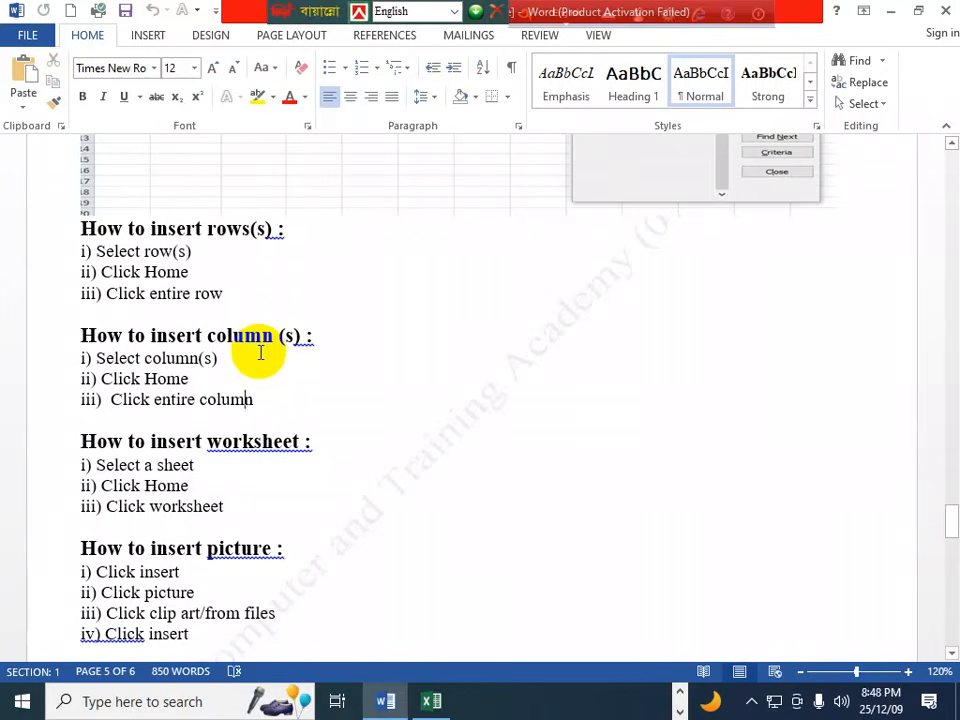
key(alt+Tab)
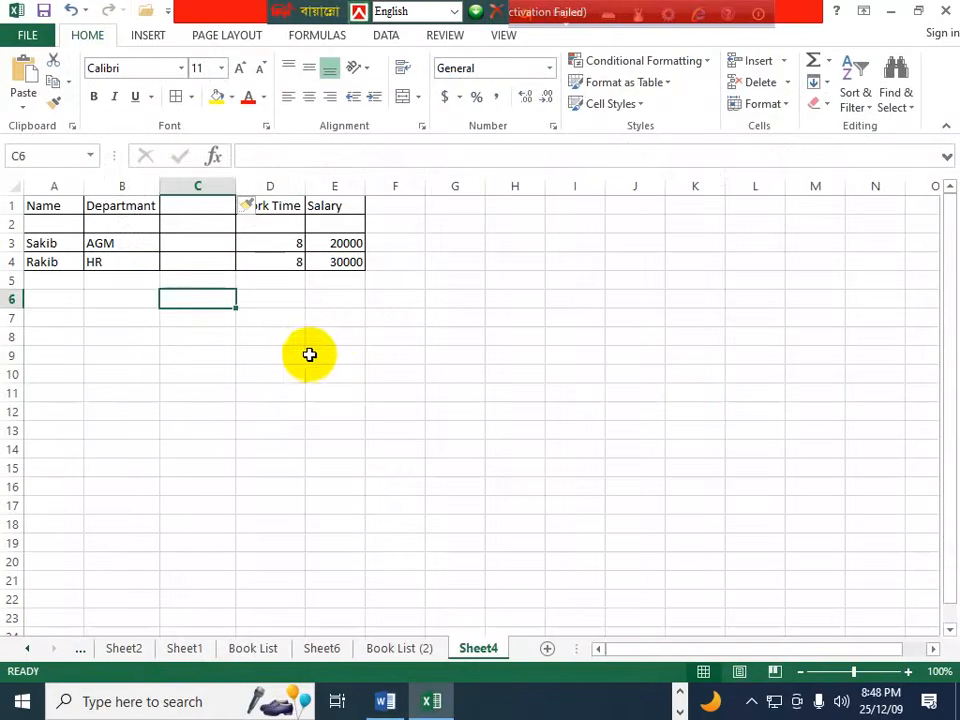
Insert a new blank worksheet before Sheet4 and select cell H14 in it
click(316, 338)
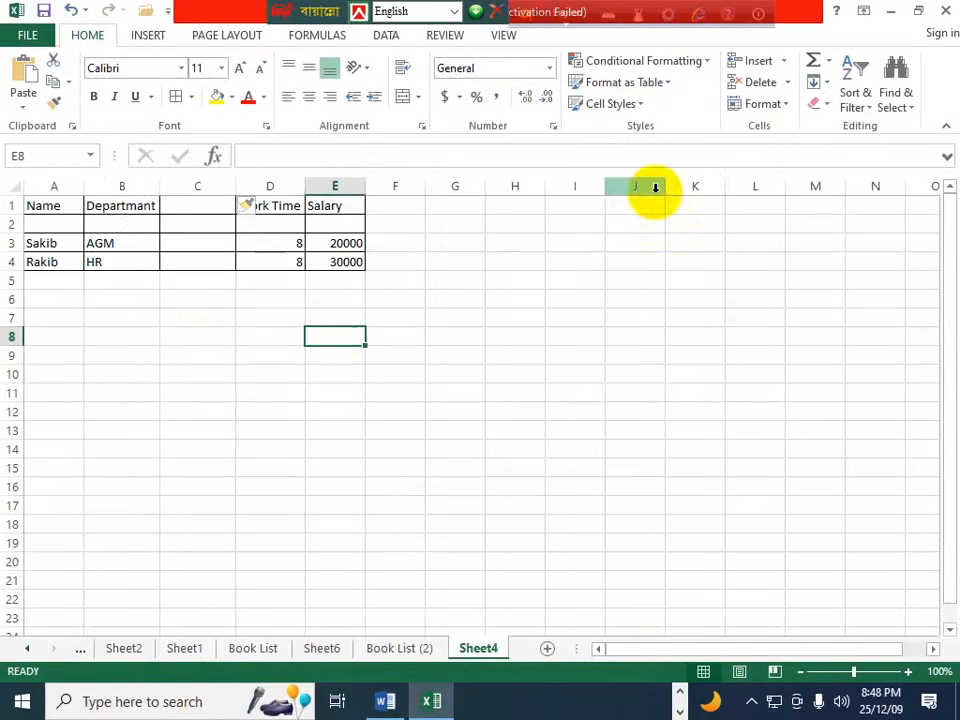
click(787, 66)
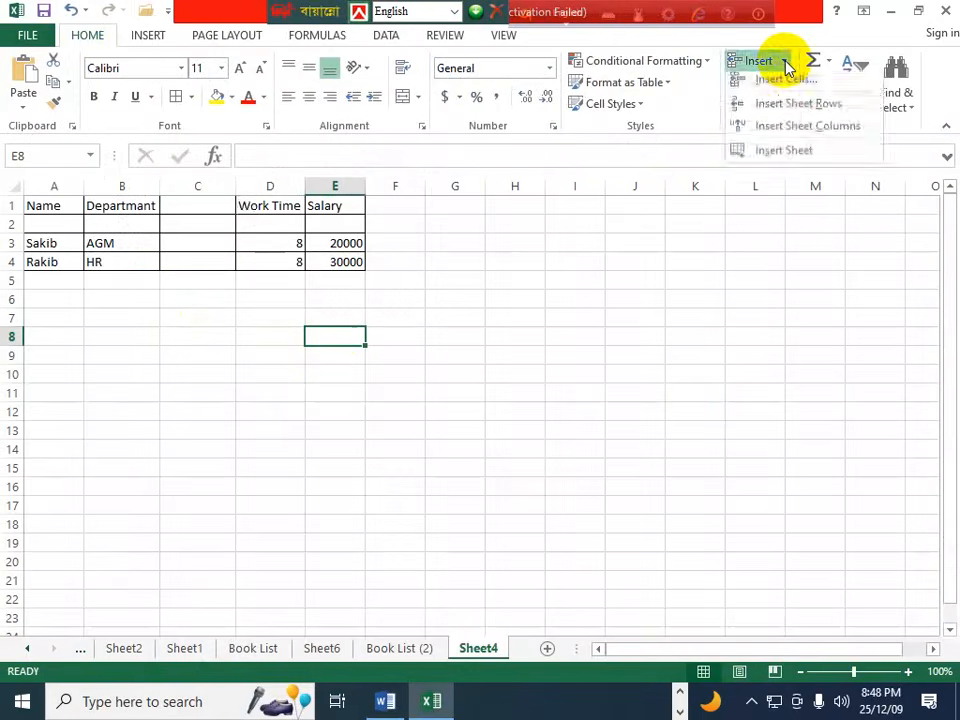
click(775, 157)
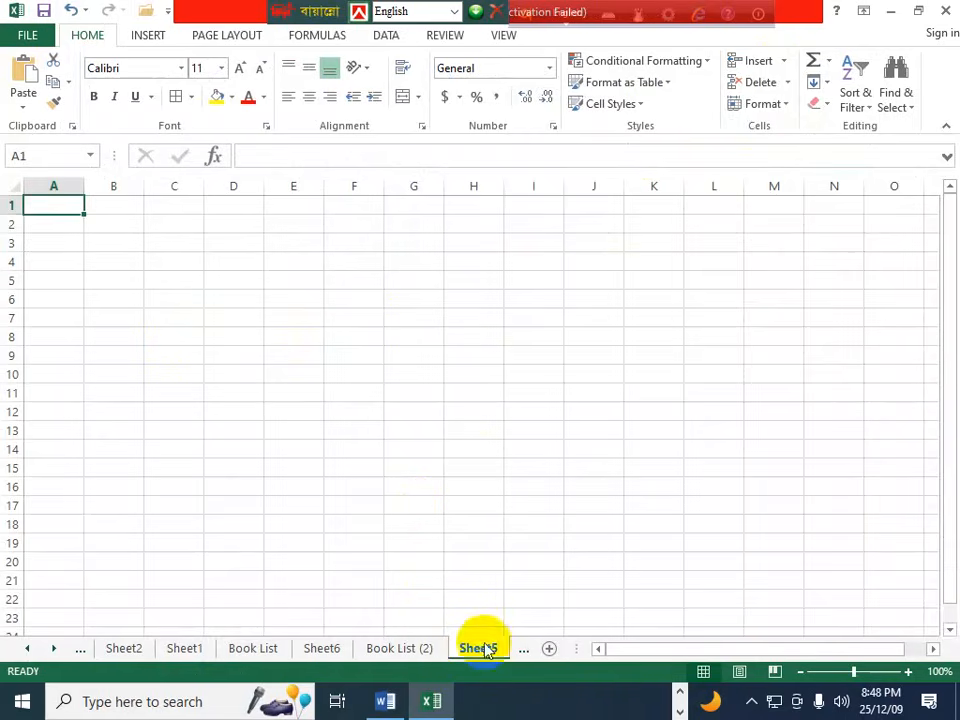
click(452, 444)
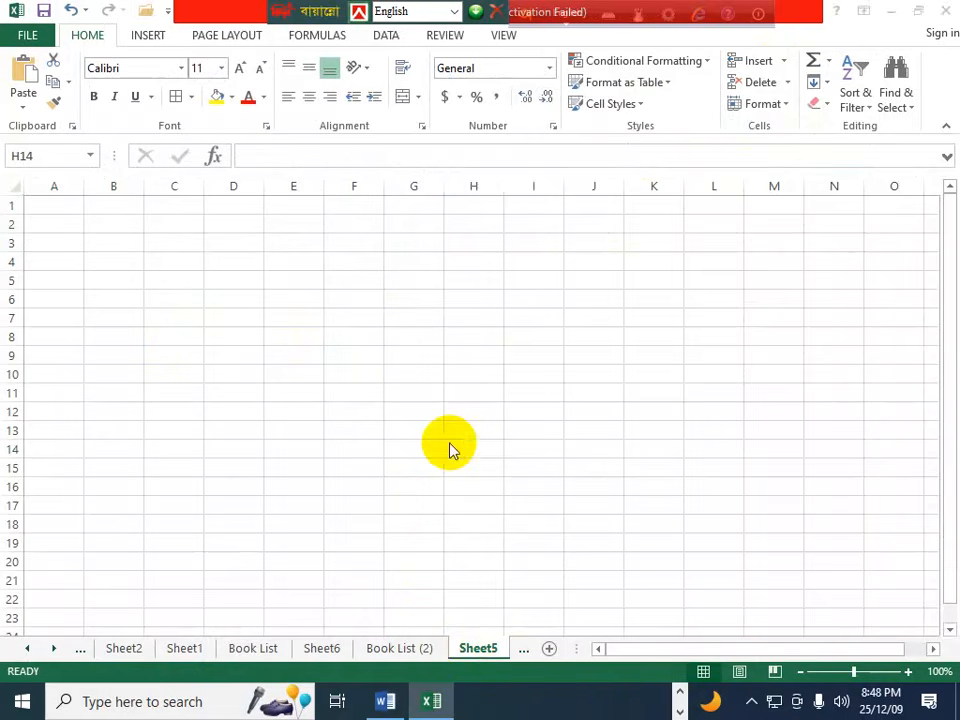
Switch to Word to read the instructions for inserting a picture, and return to Excel
key(alt+Tab)
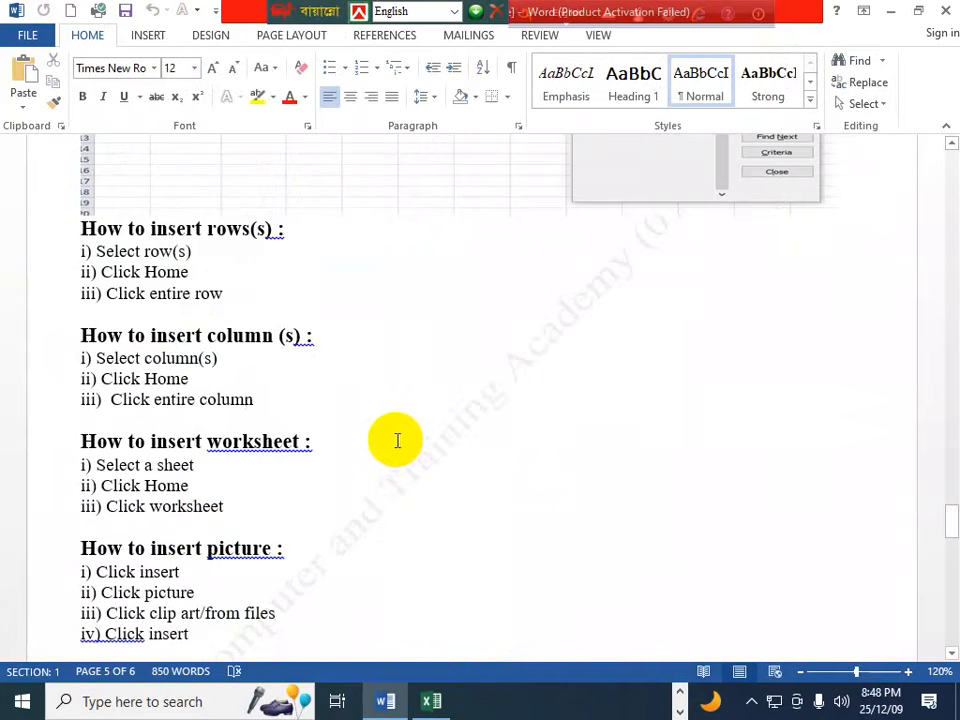
scroll(356, 420, down, 1)
scroll(356, 420, down, 1)
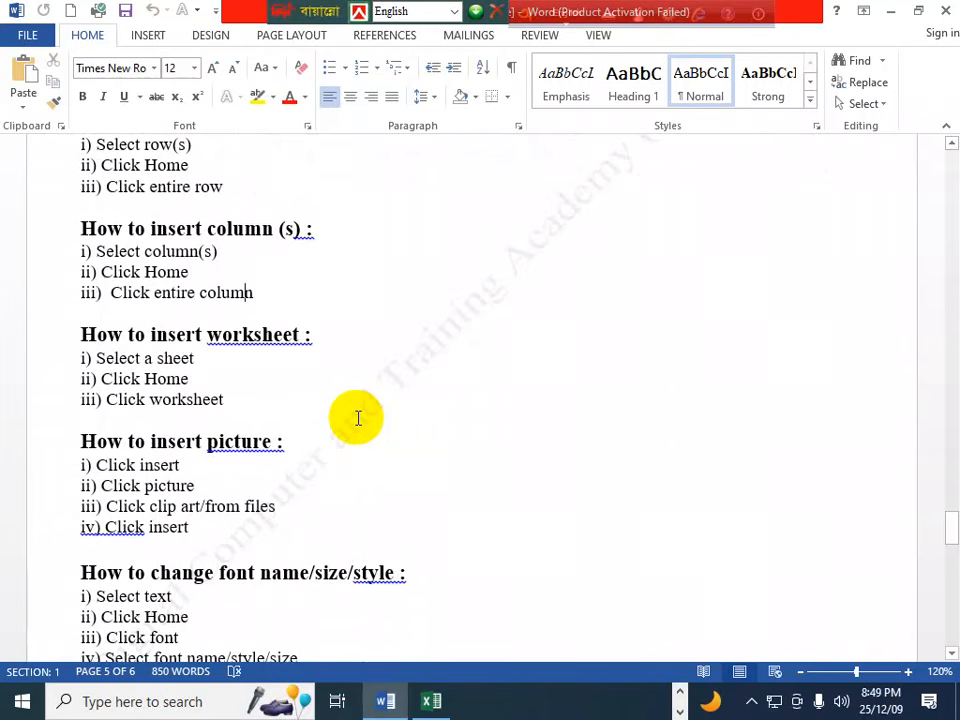
key(alt+Tab)
Insert the AHK picture from the Pictures folder at cell D10 of Sheet5
click(216, 375)
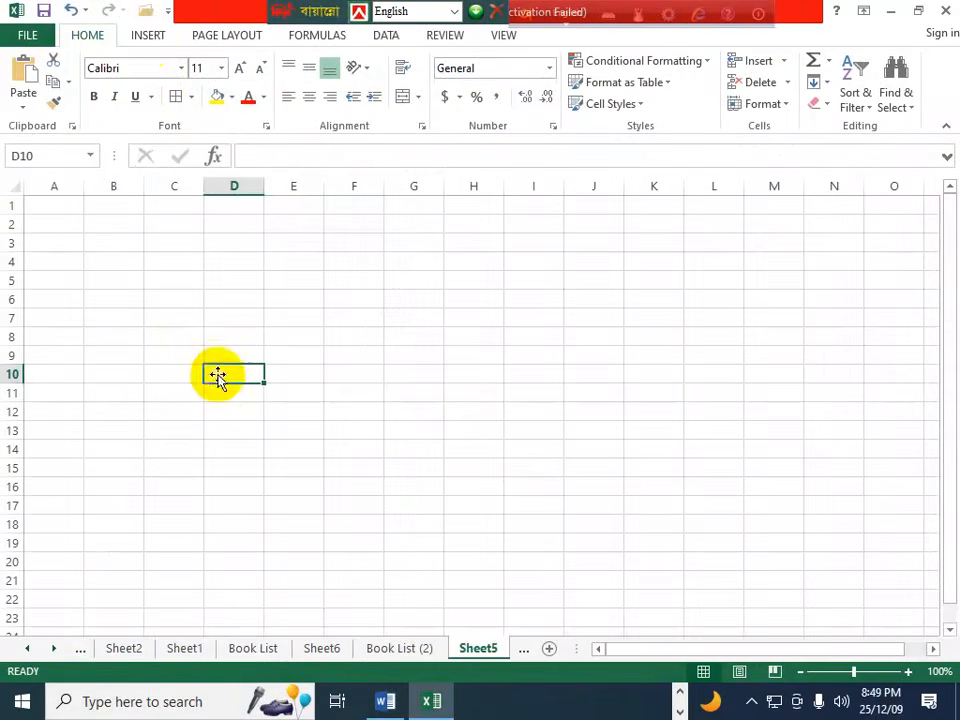
click(148, 40)
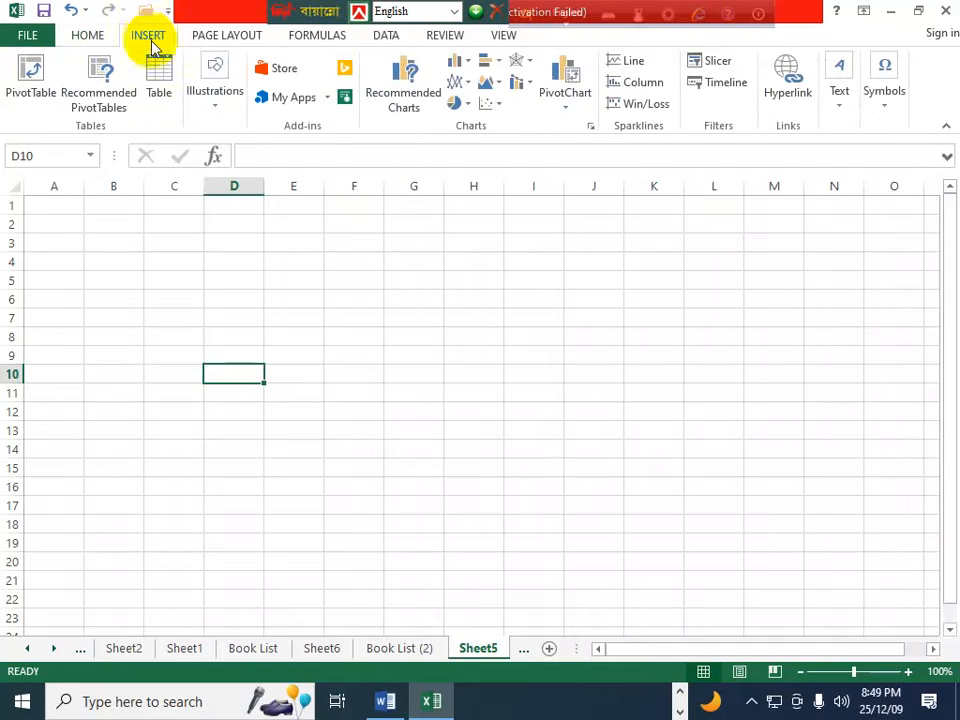
click(215, 100)
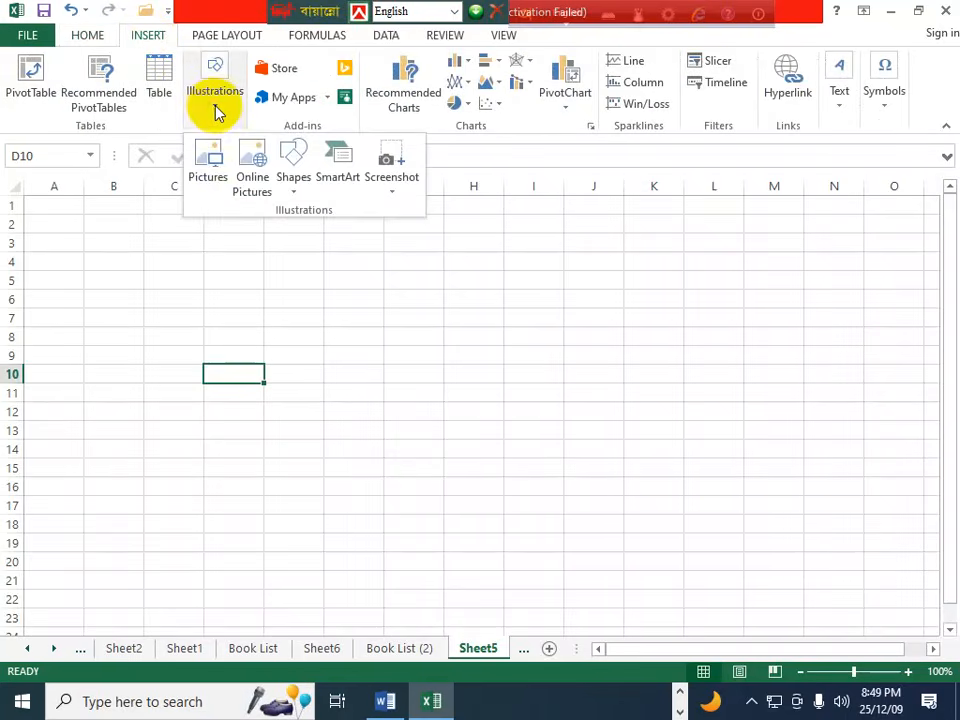
click(212, 156)
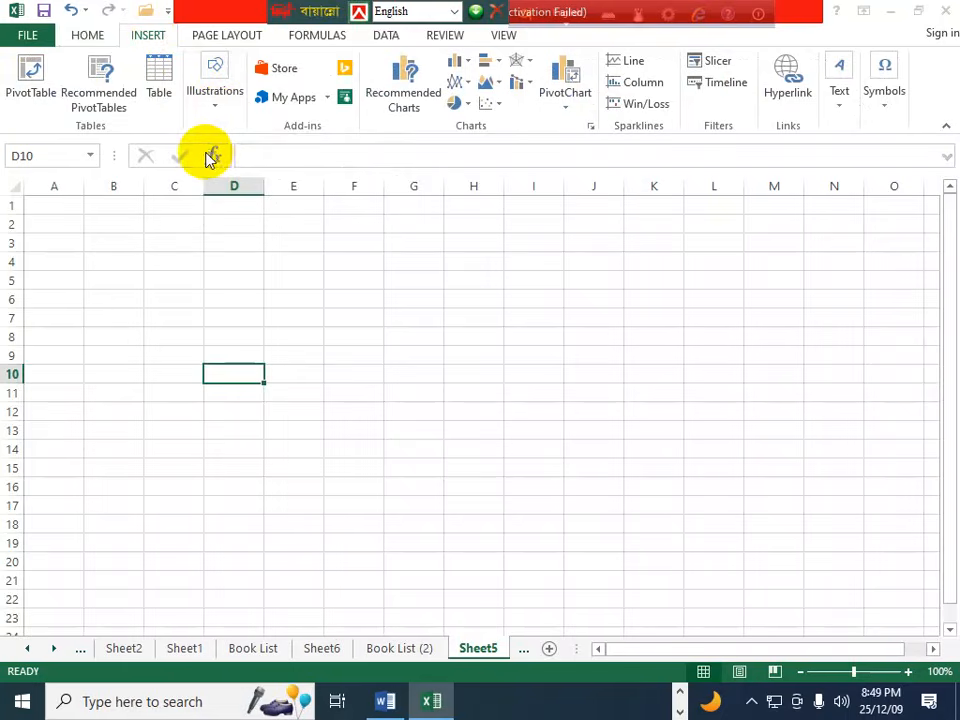
click(214, 279)
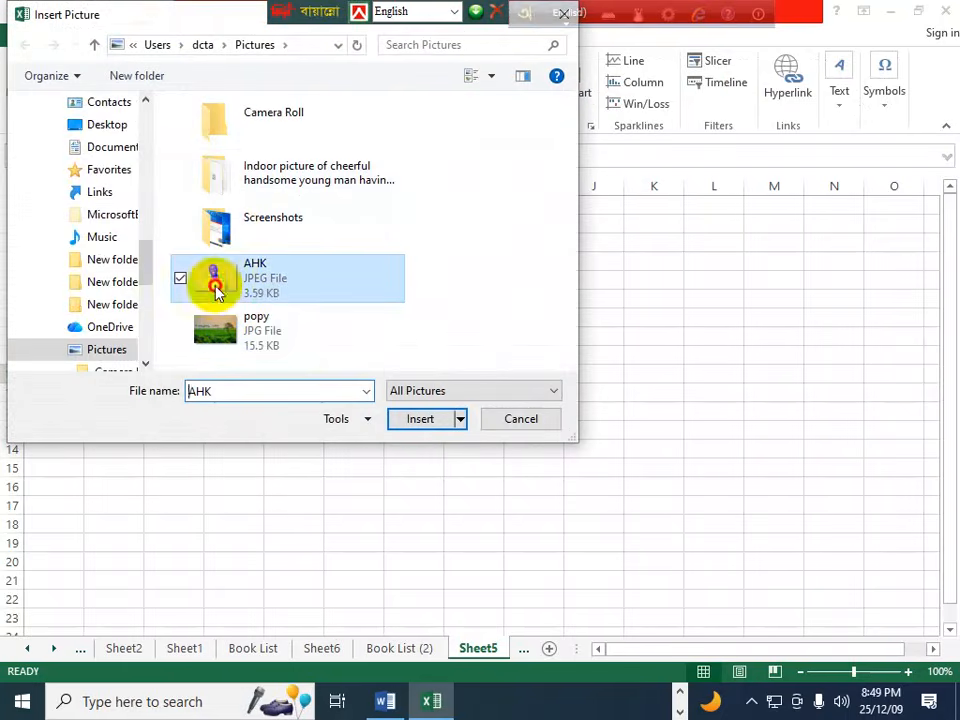
click(427, 420)
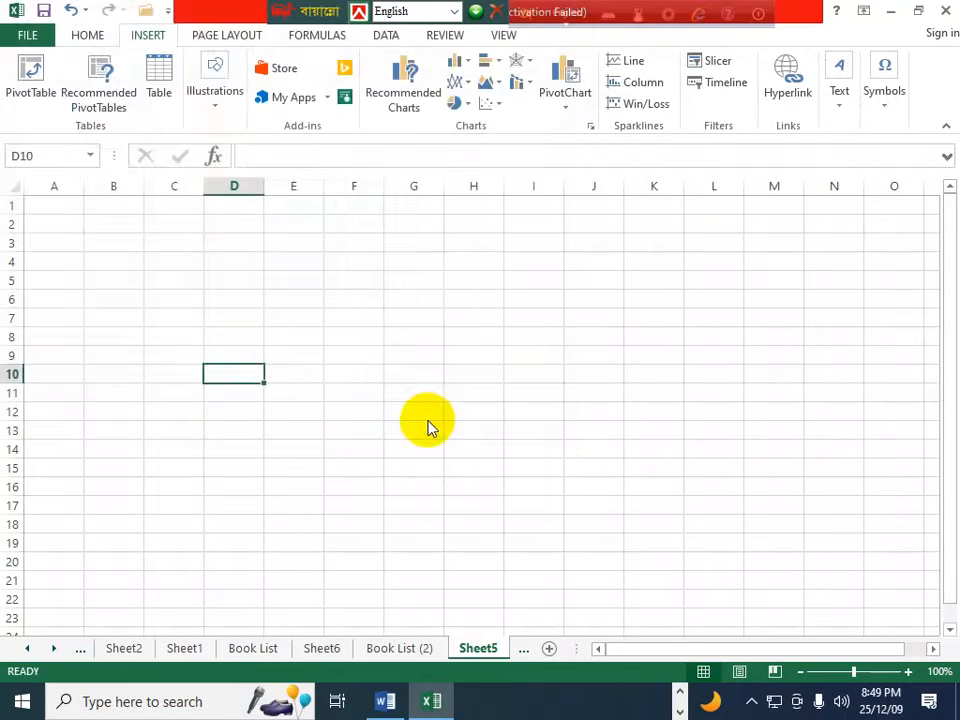
Reposition and enlarge the inserted picture to about 3.56 by 5.35 inches, and delete it from the sheet
drag(373, 463, 456, 351)
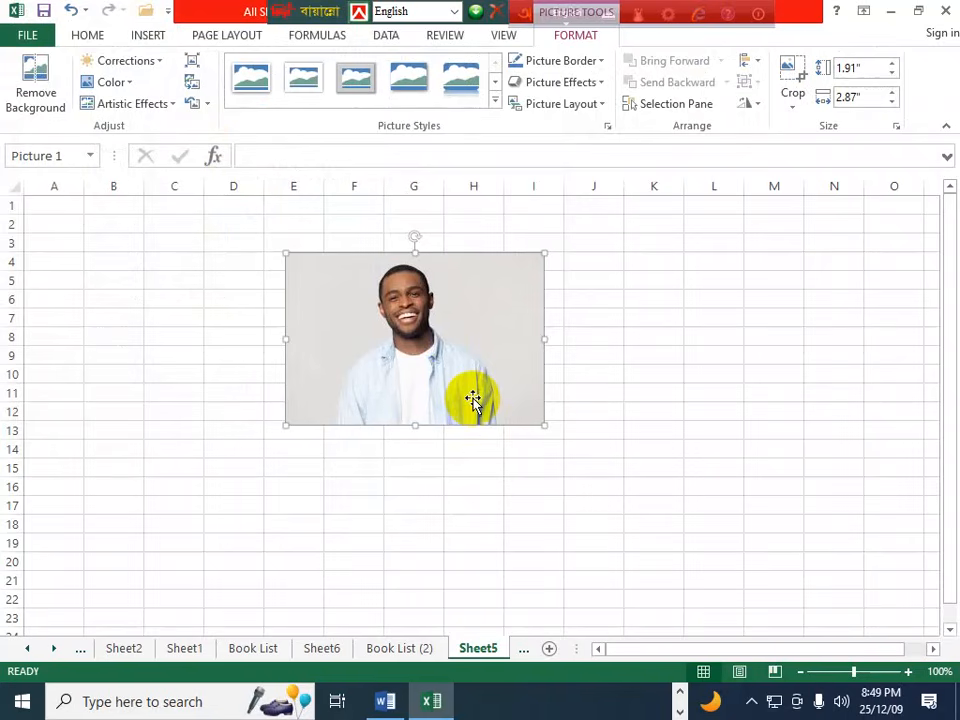
drag(542, 425, 709, 574)
drag(684, 527, 536, 508)
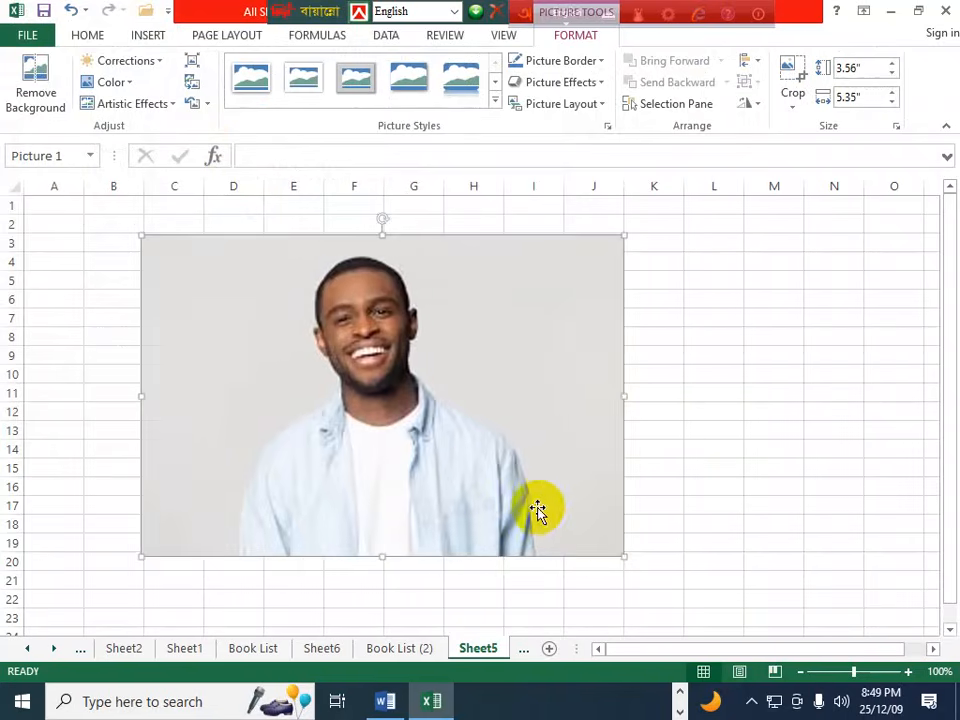
drag(411, 435, 510, 439)
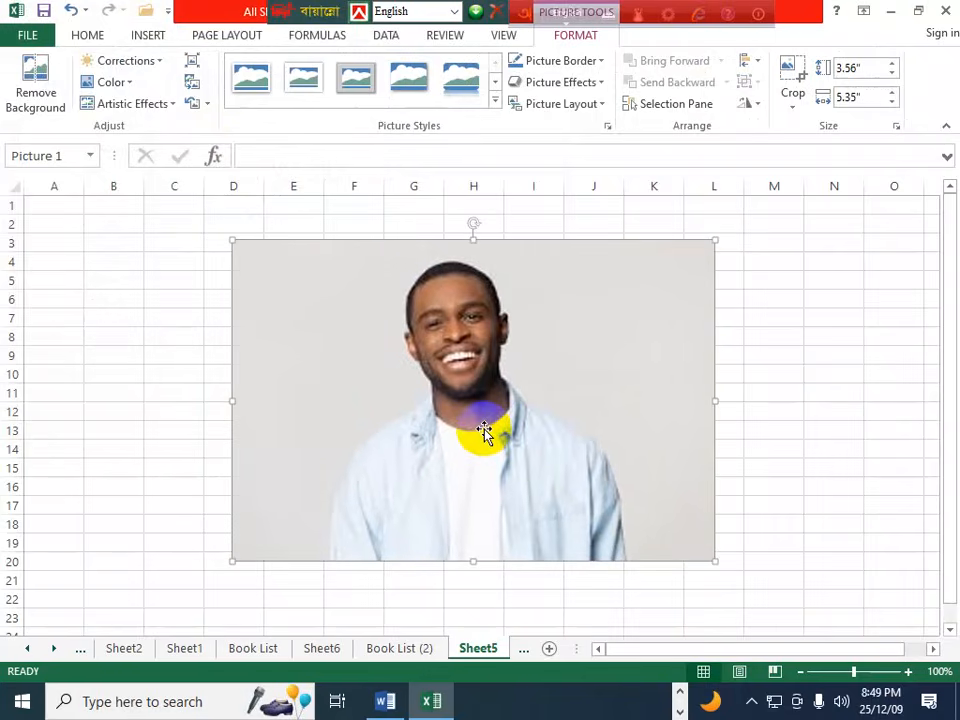
key(Delete)
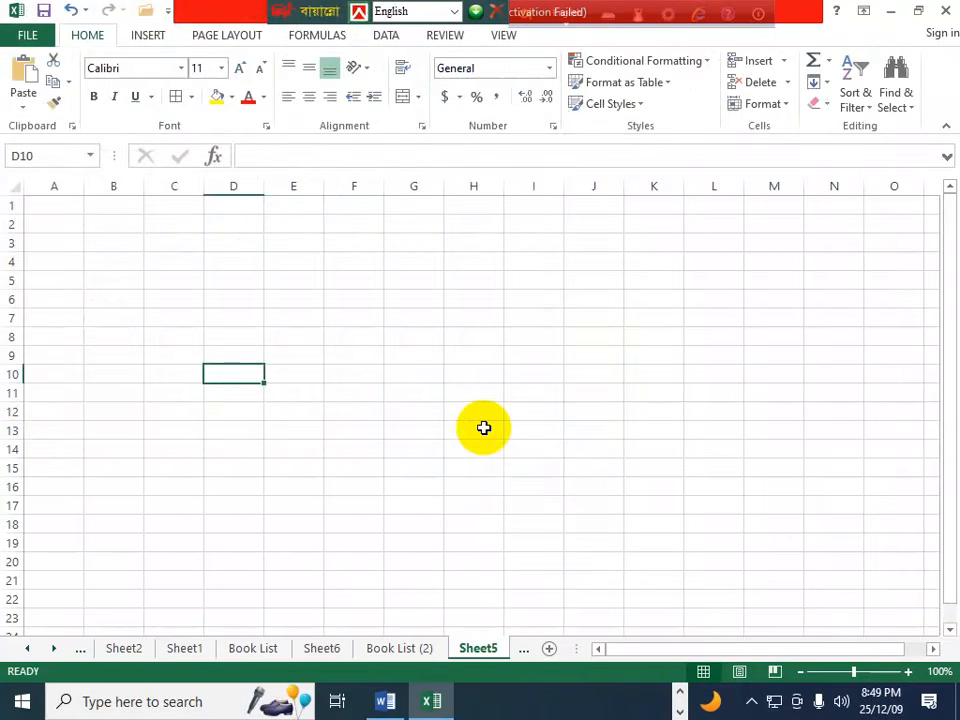
Switch to Word to read the instructions for changing font name, size and style, and return to Excel
key(alt+Tab)
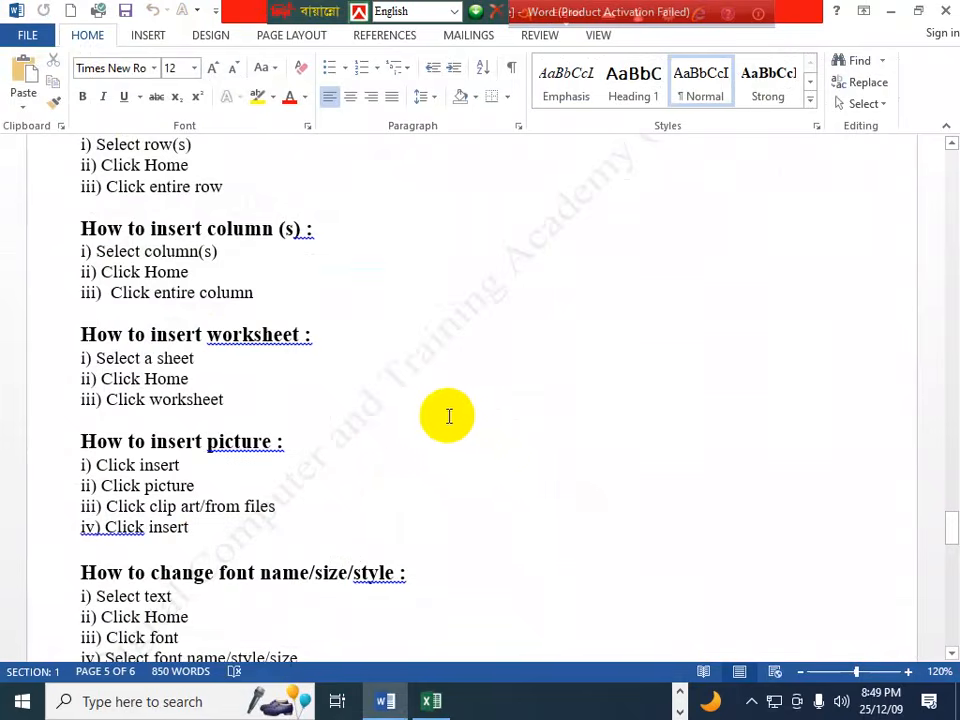
scroll(447, 413, down, 1)
scroll(447, 413, down, 2)
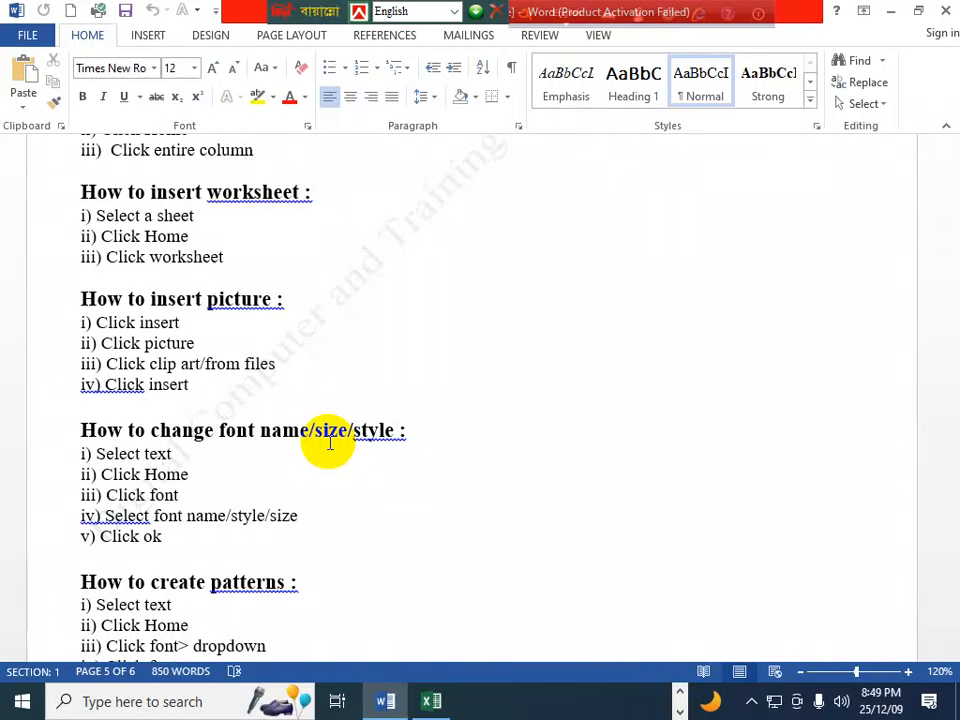
key(alt+Tab)
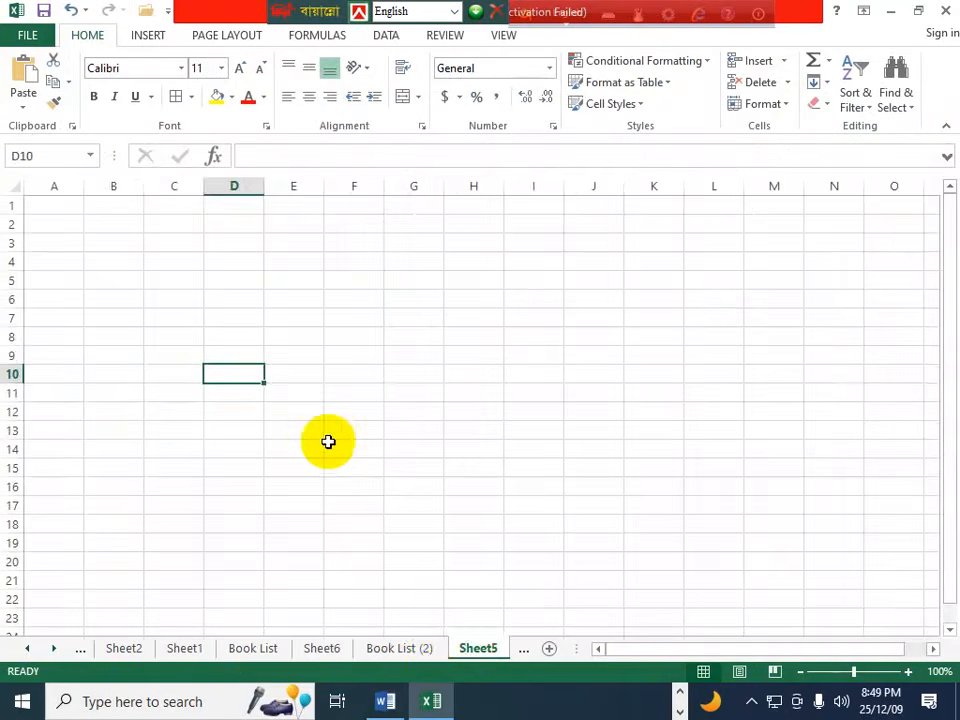
On the Book List (2) sheet, set the header row A2:K2 to Arial Black at size 14
click(405, 647)
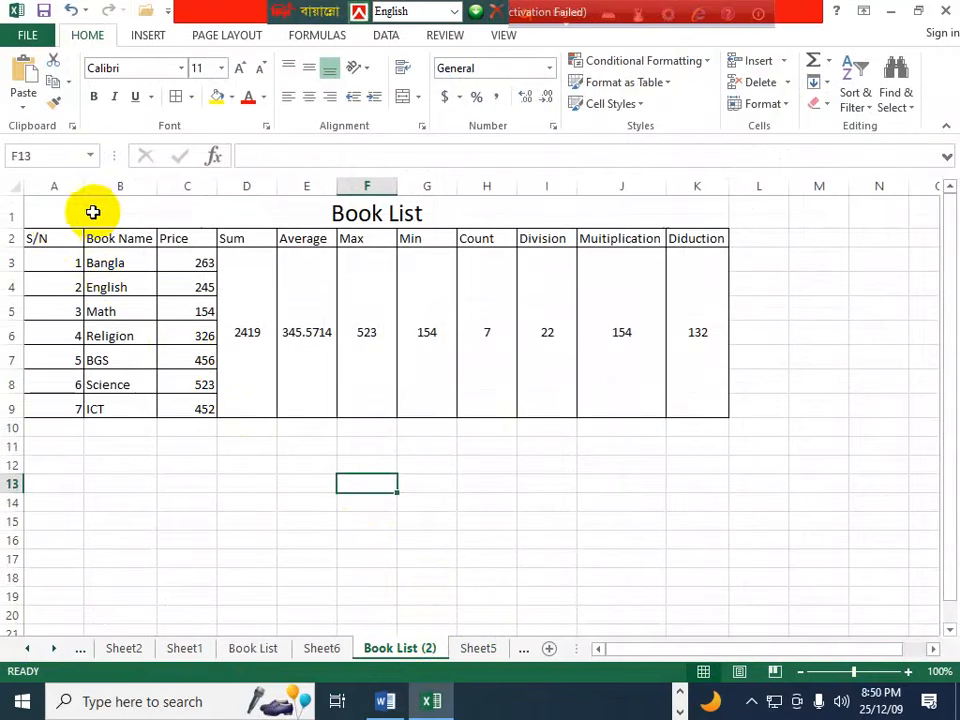
drag(48, 236, 702, 232)
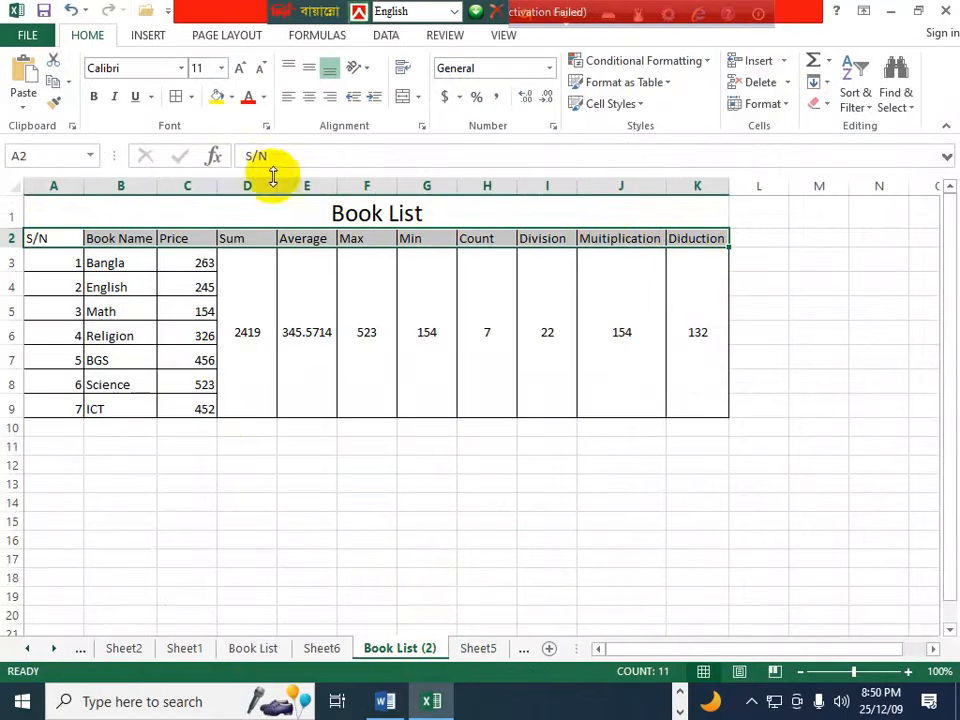
click(223, 69)
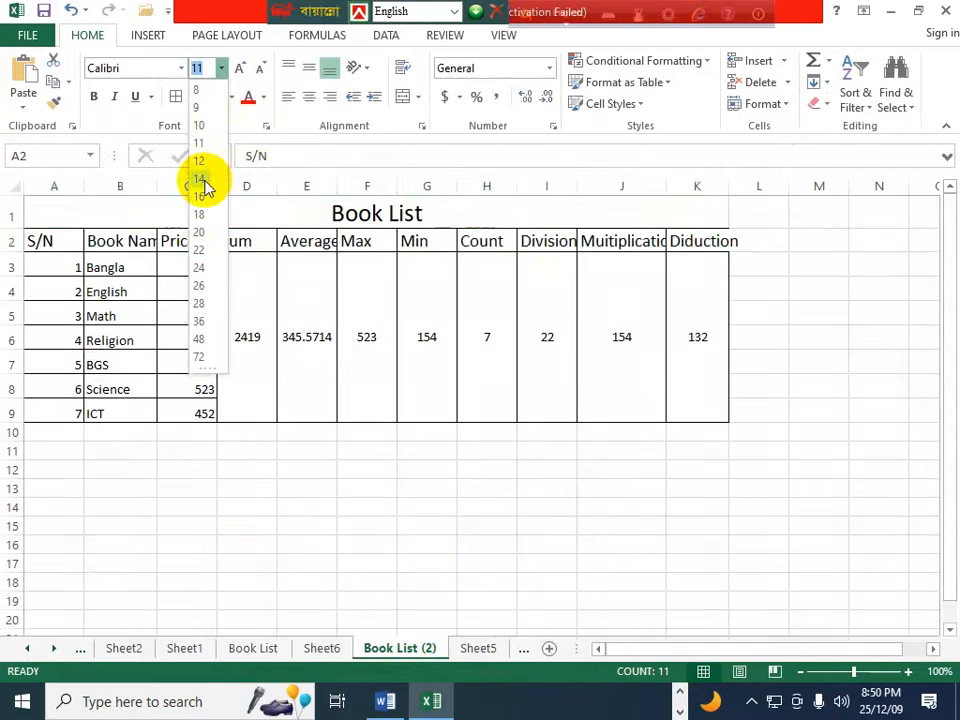
click(203, 181)
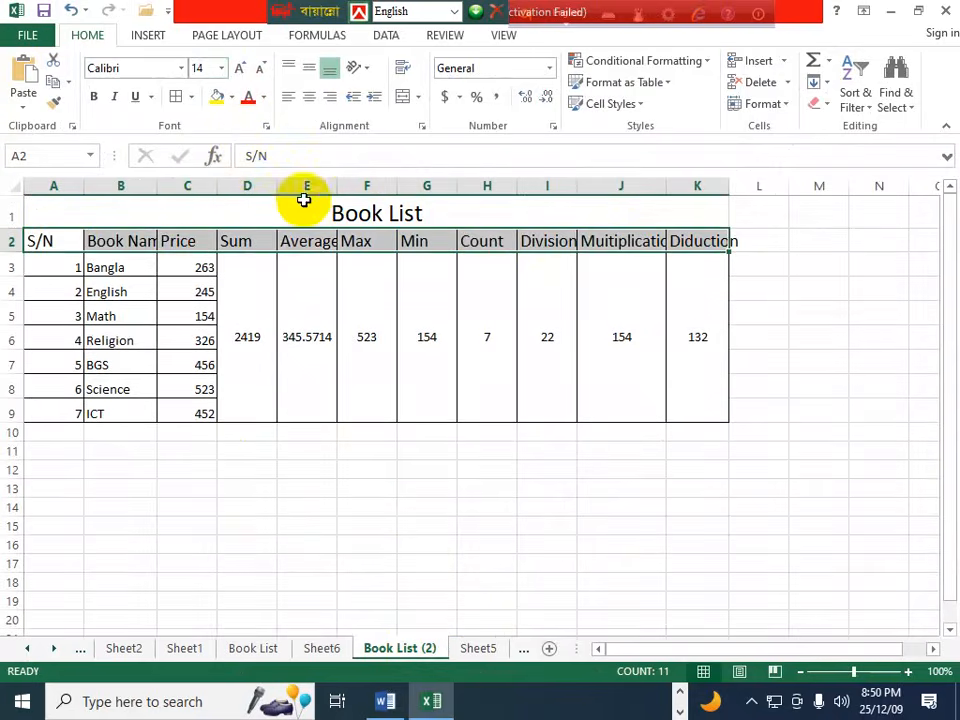
click(182, 70)
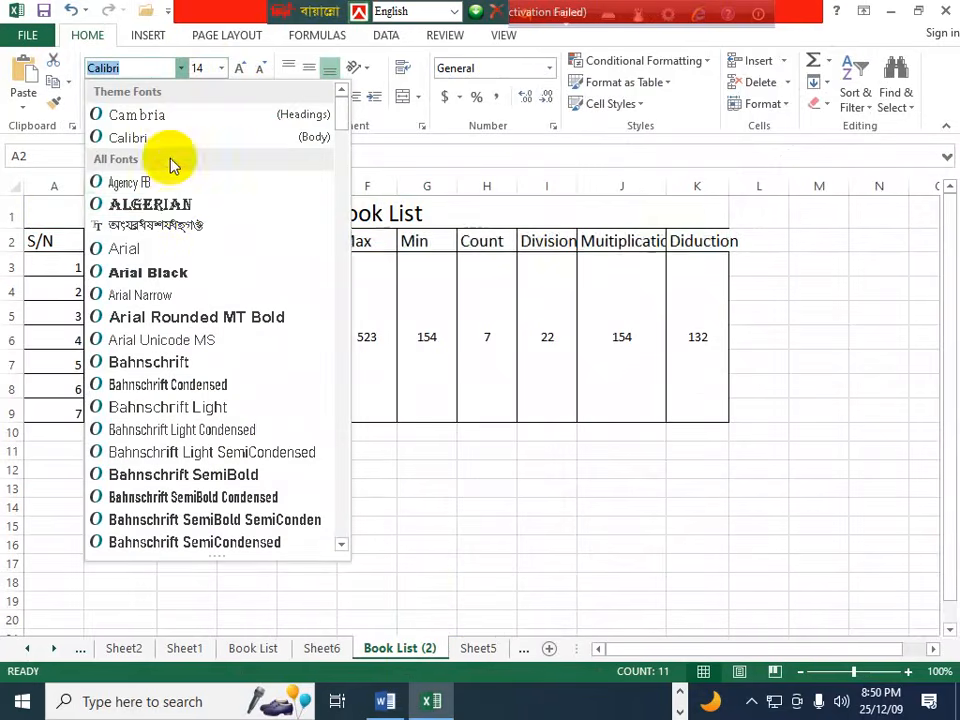
click(172, 271)
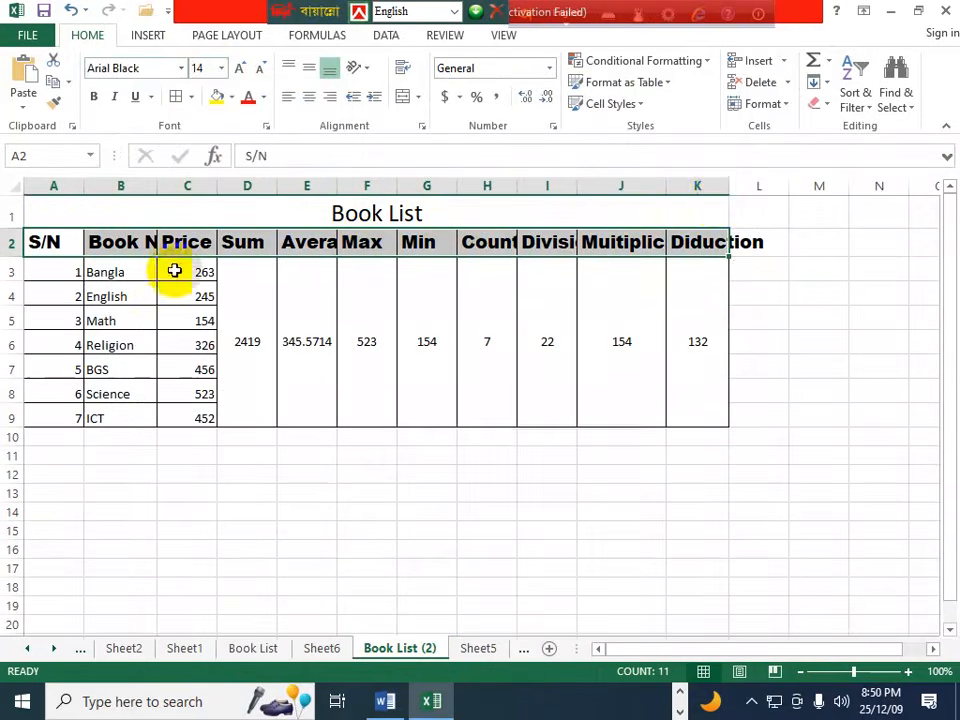
Fit the Diduction, Book Name and Count columns to their header text, and colour the header row text green
double_click(729, 190)
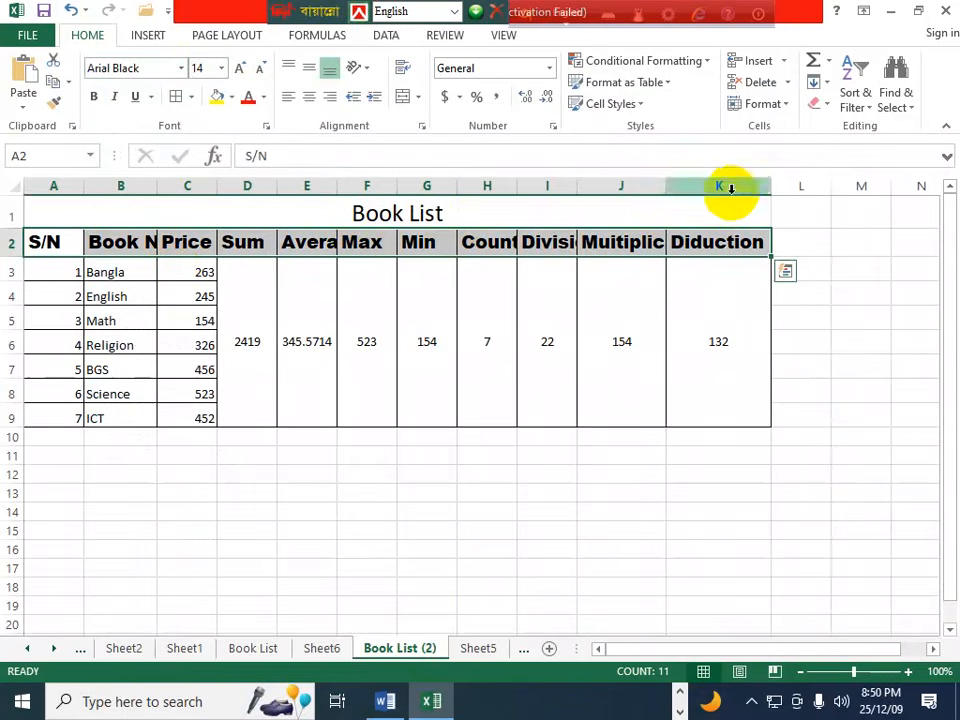
double_click(158, 188)
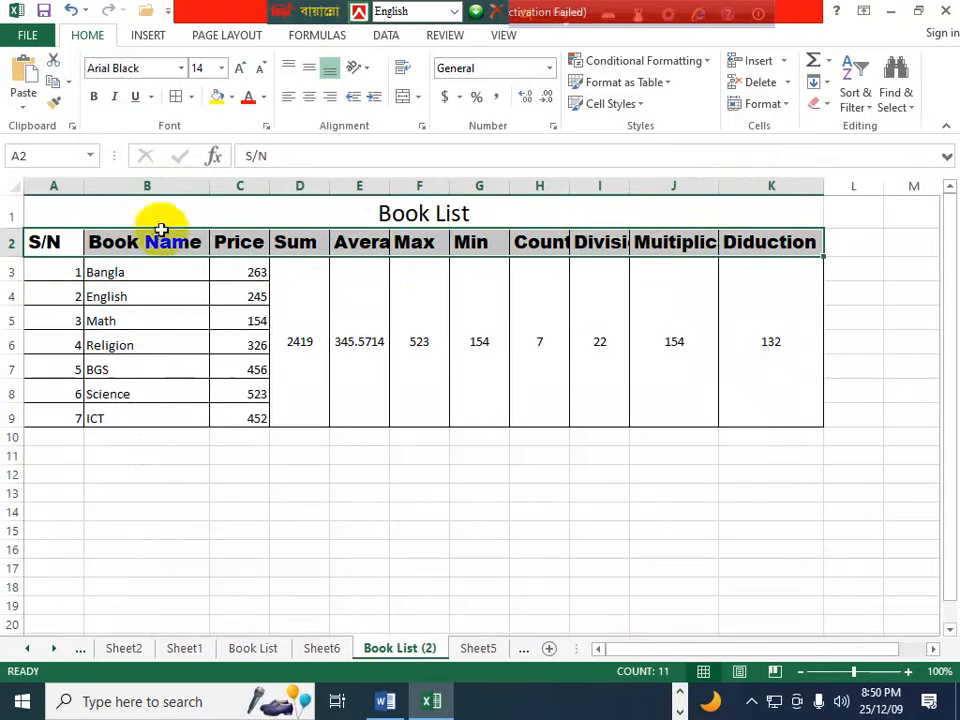
click(263, 100)
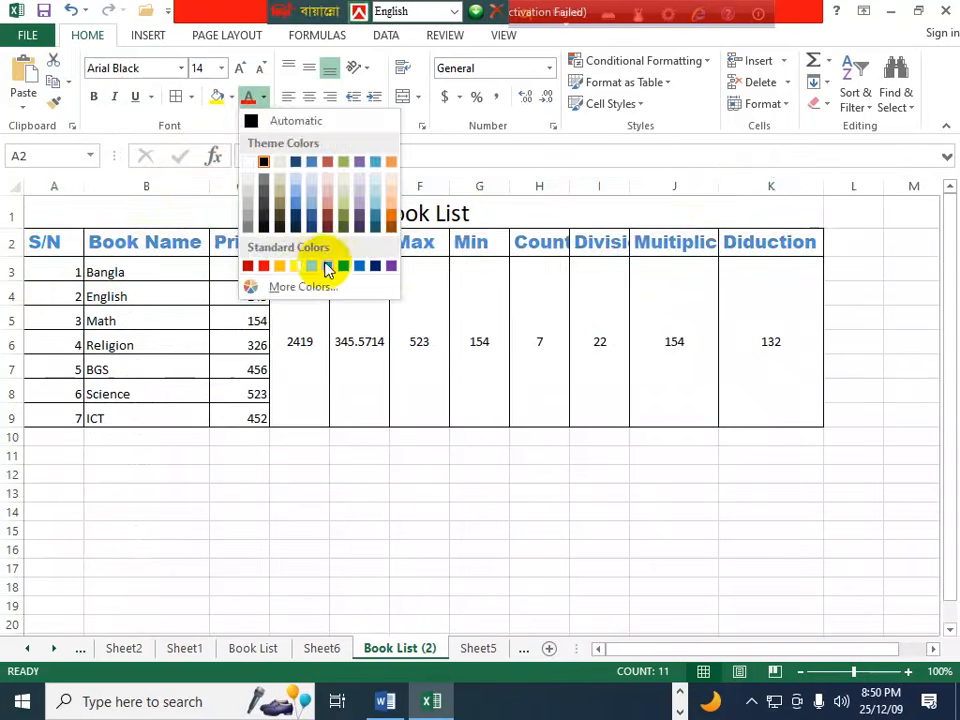
click(324, 264)
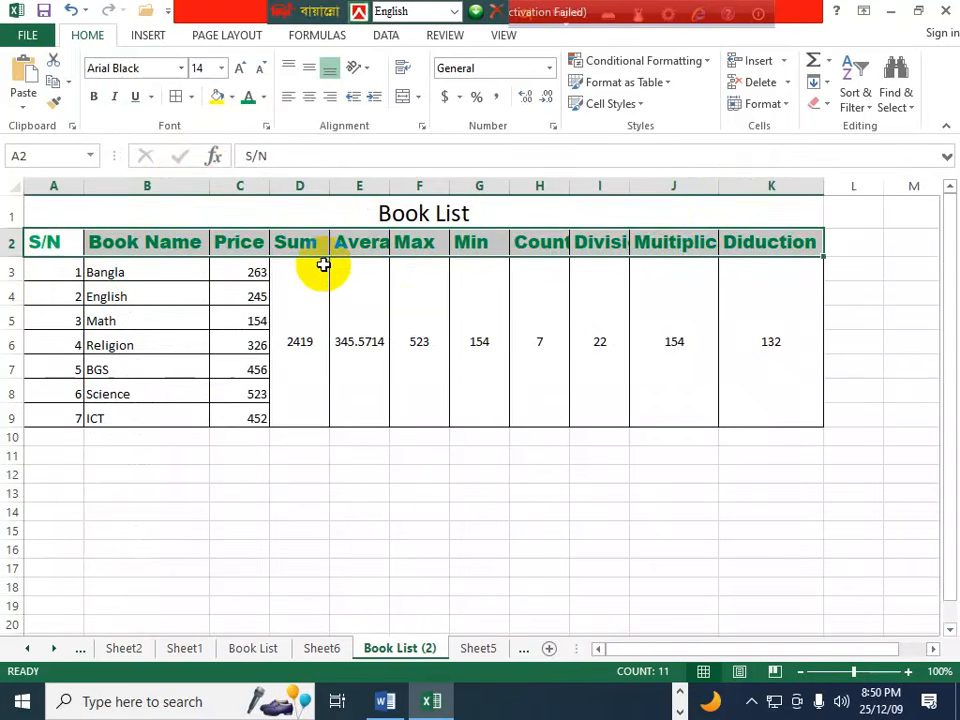
double_click(571, 187)
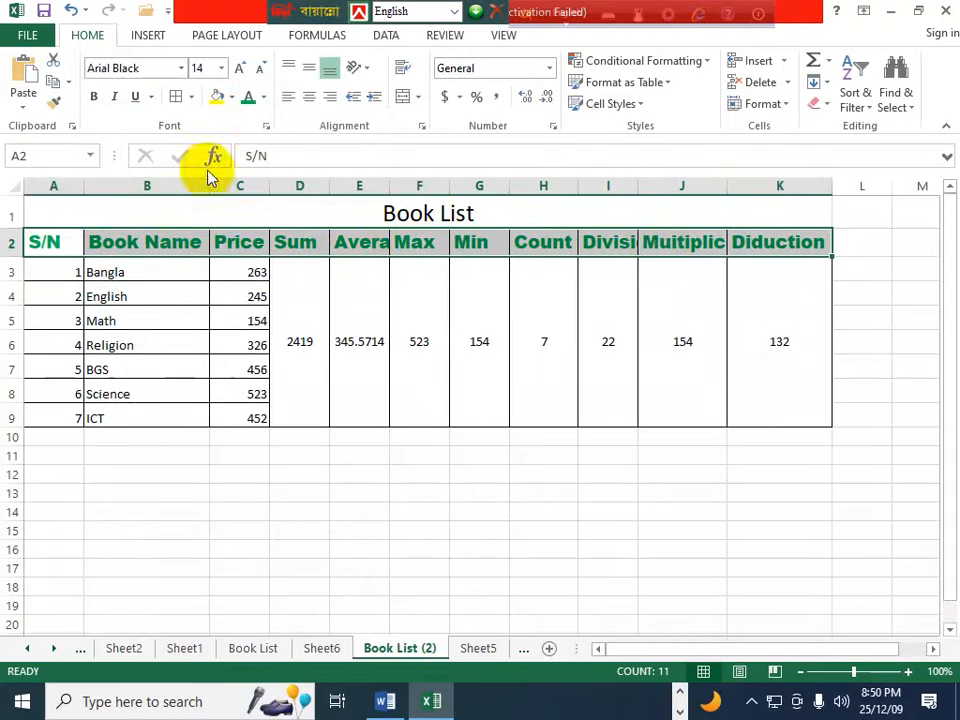
Fill the header row A2:K2 with a light grey shade of white
click(233, 97)
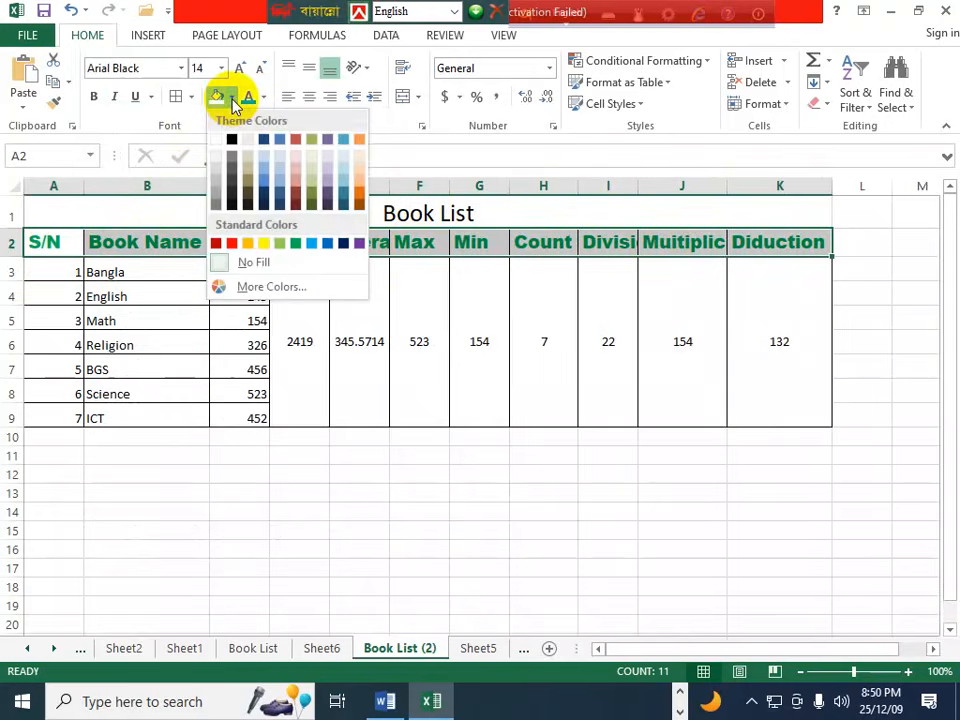
click(222, 186)
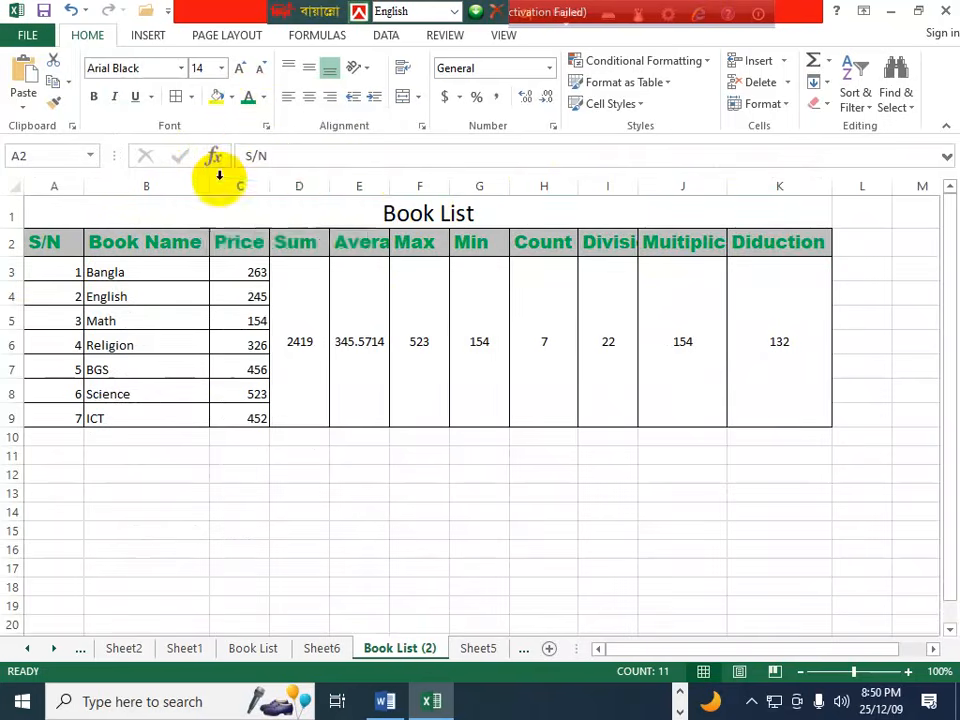
click(126, 366)
Change the font colour of the header row A2:K2 to the standard purple
drag(72, 245, 816, 237)
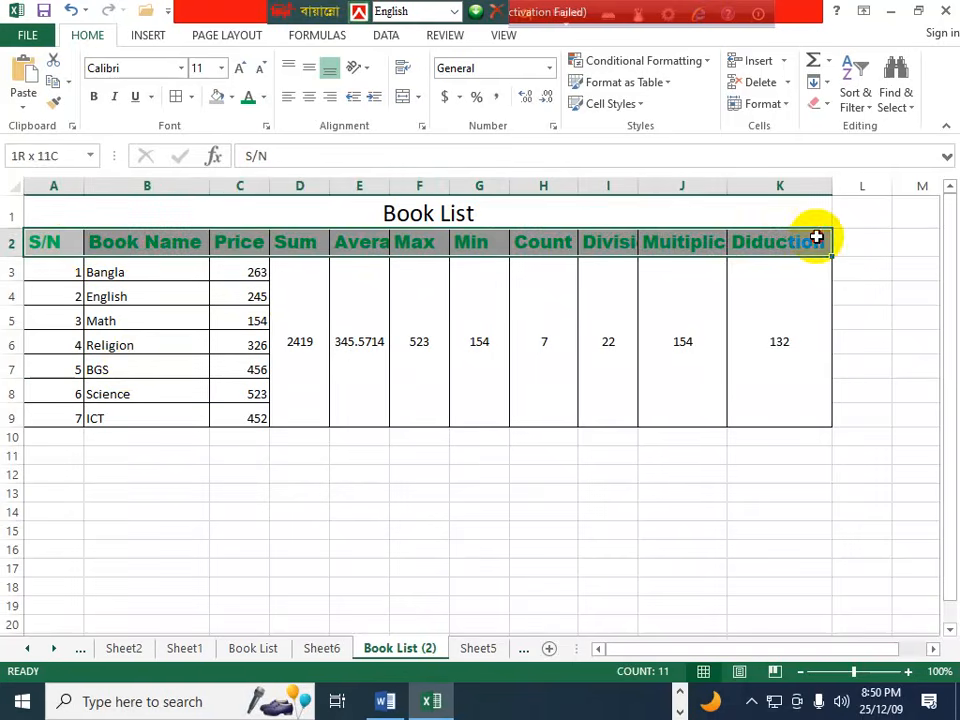
click(263, 97)
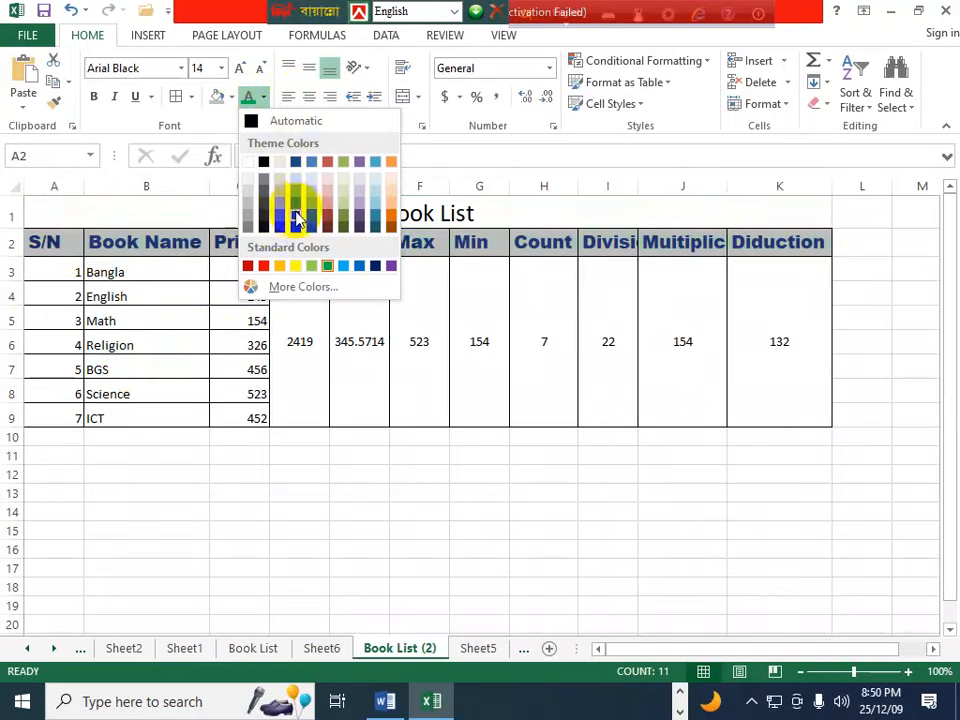
click(390, 266)
click(281, 339)
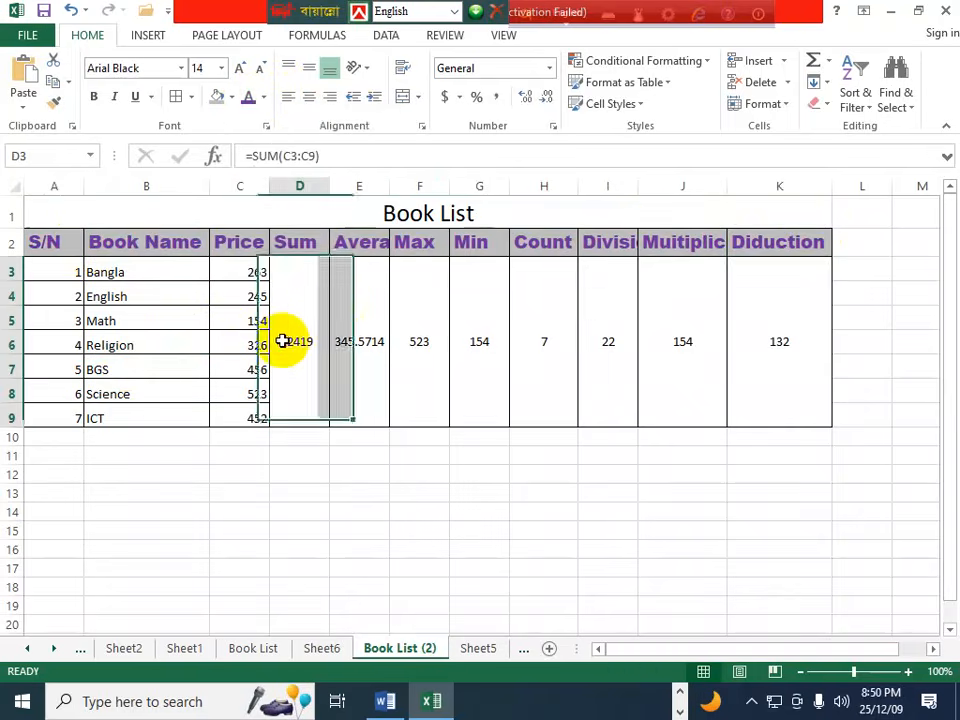
Switch to Word to read the instructions for creating patterns, and return to Excel
key(alt+Tab)
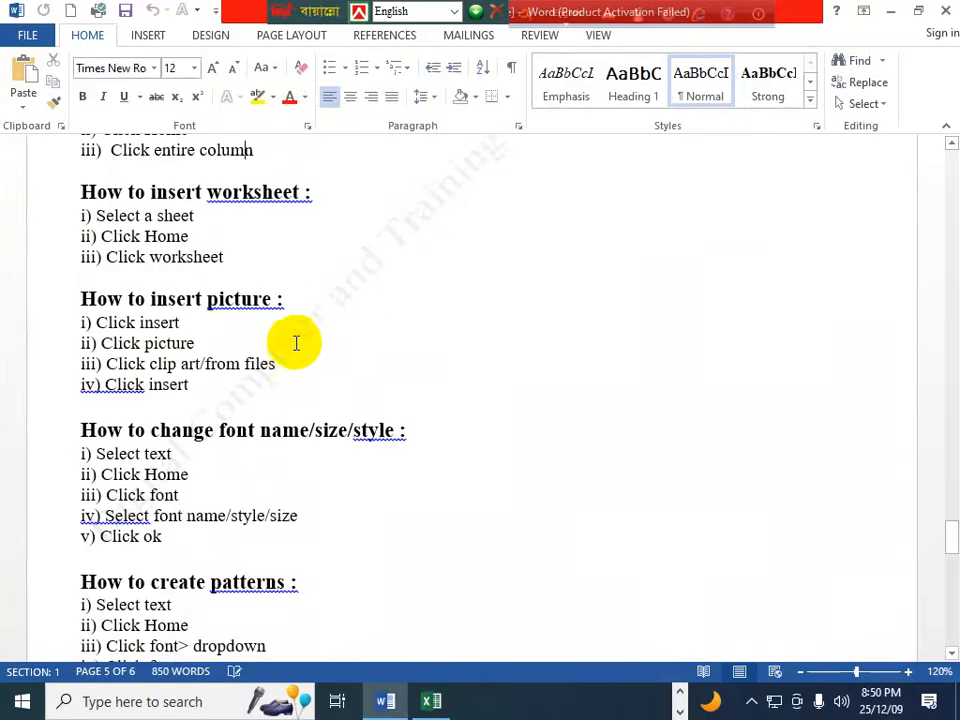
scroll(306, 338, down, 2)
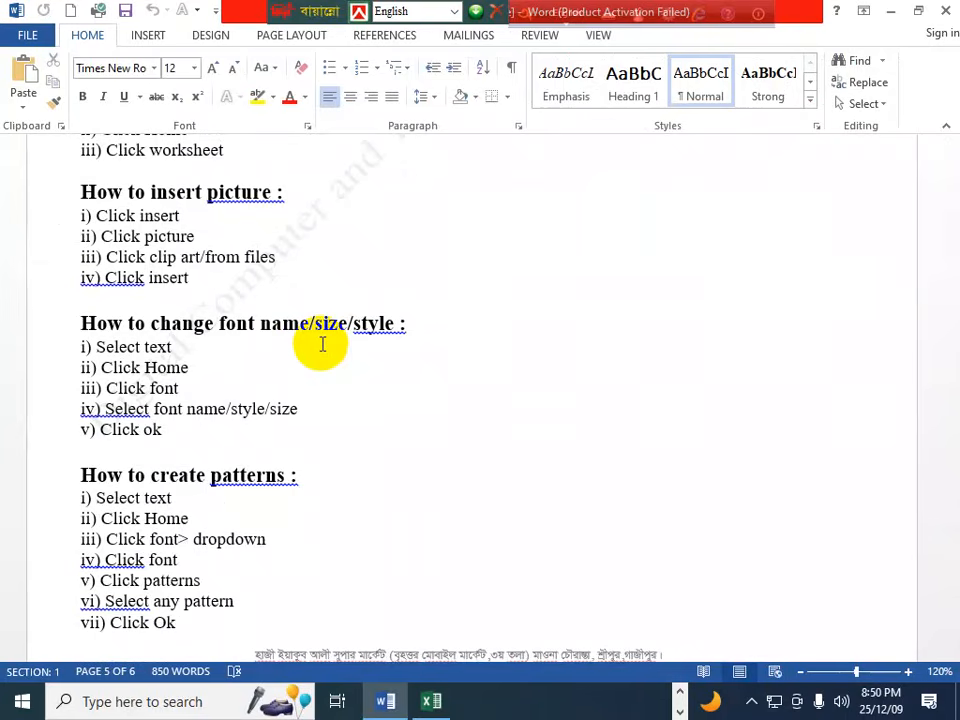
scroll(321, 370, down, 1)
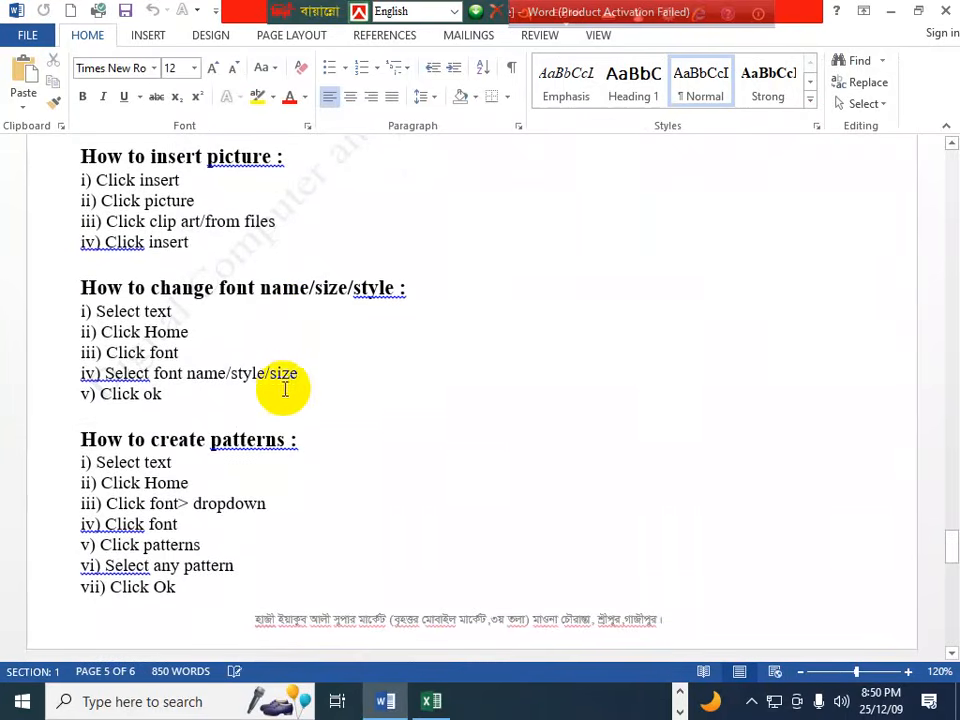
key(alt+Tab)
Try a thin diagonal stripe pattern fill on cells A3:C9, and undo it
drag(71, 268, 240, 411)
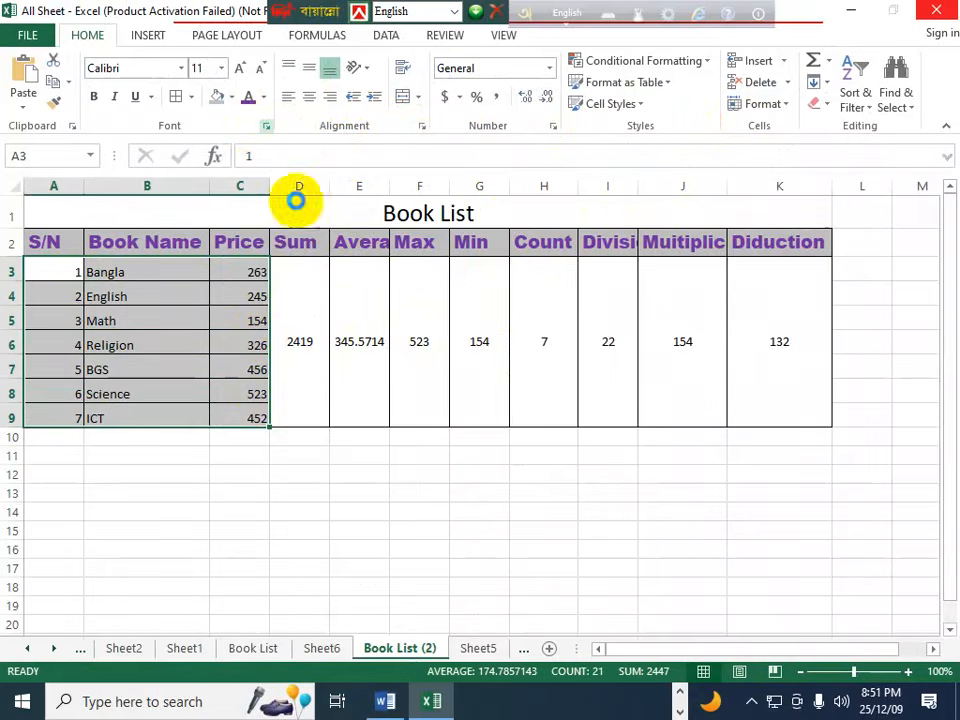
click(265, 127)
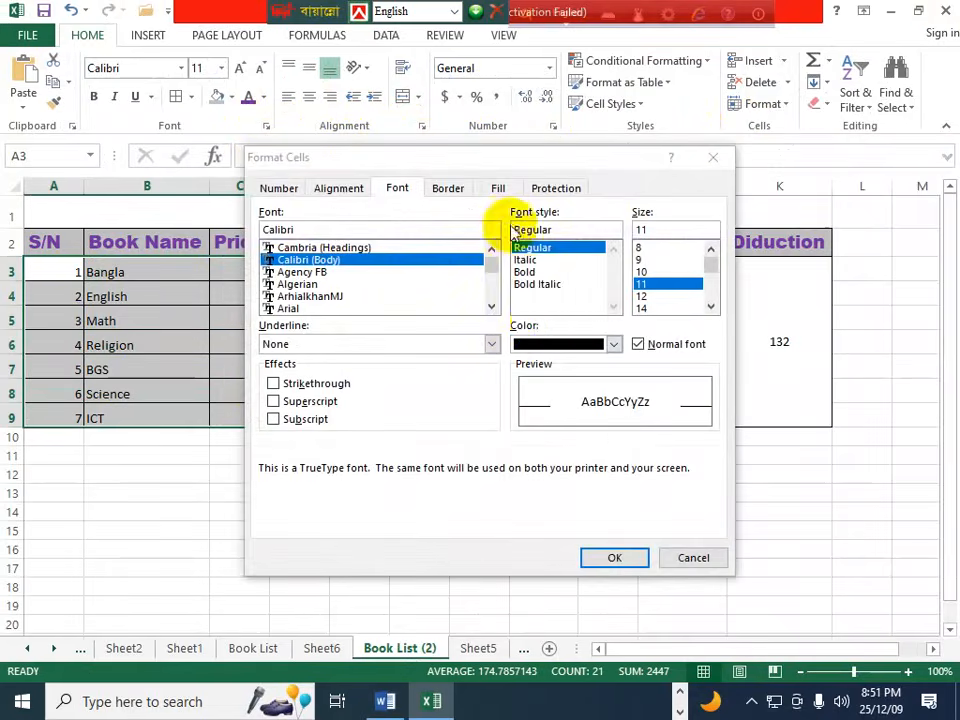
click(498, 188)
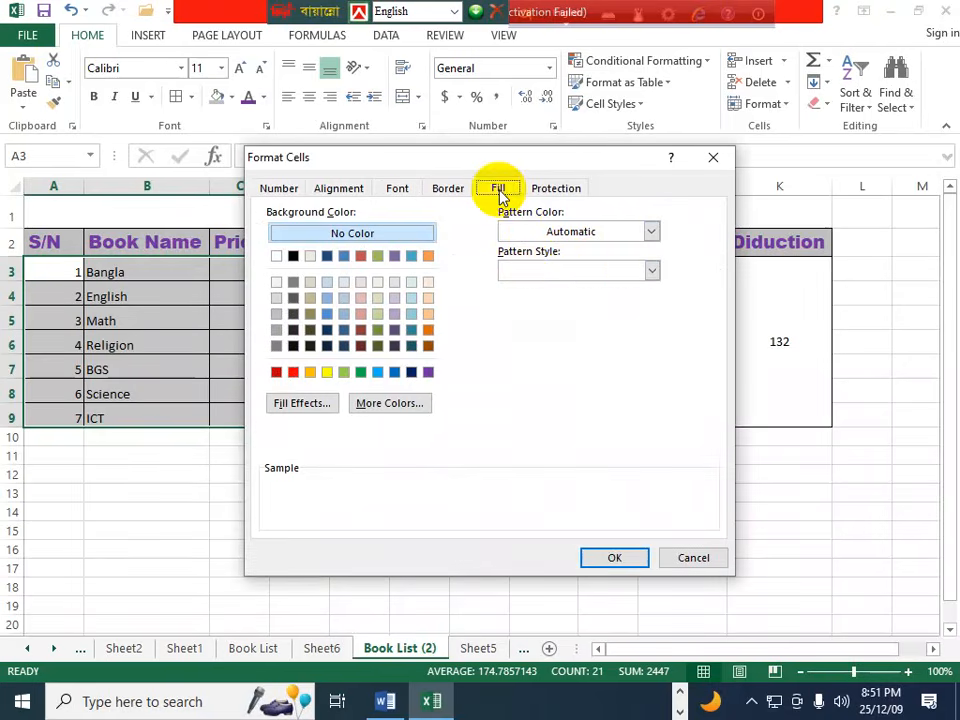
click(578, 271)
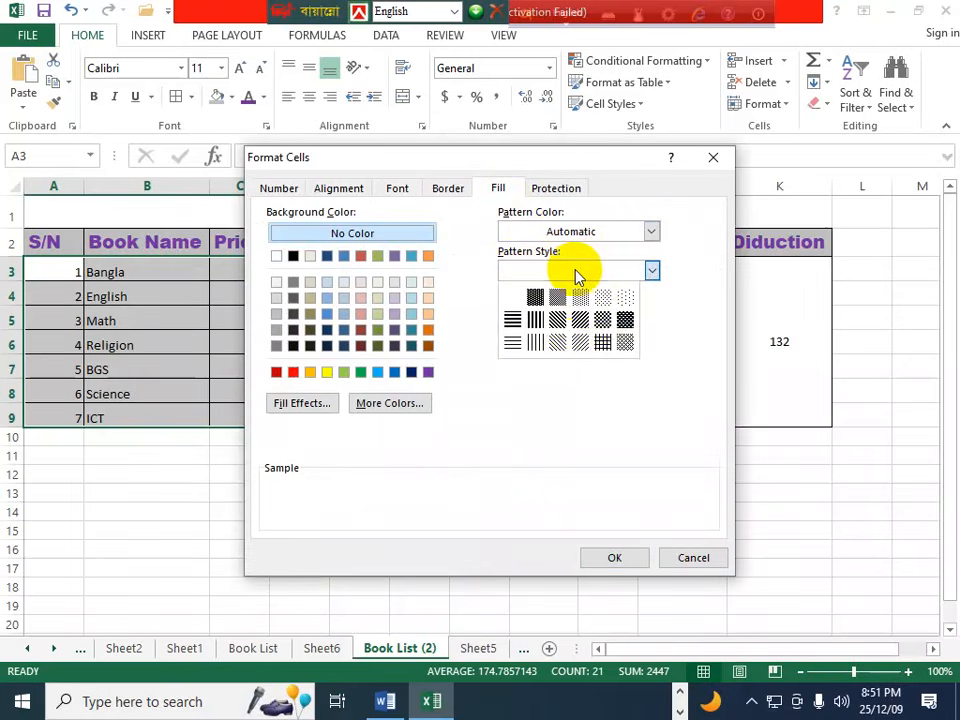
click(579, 344)
click(616, 557)
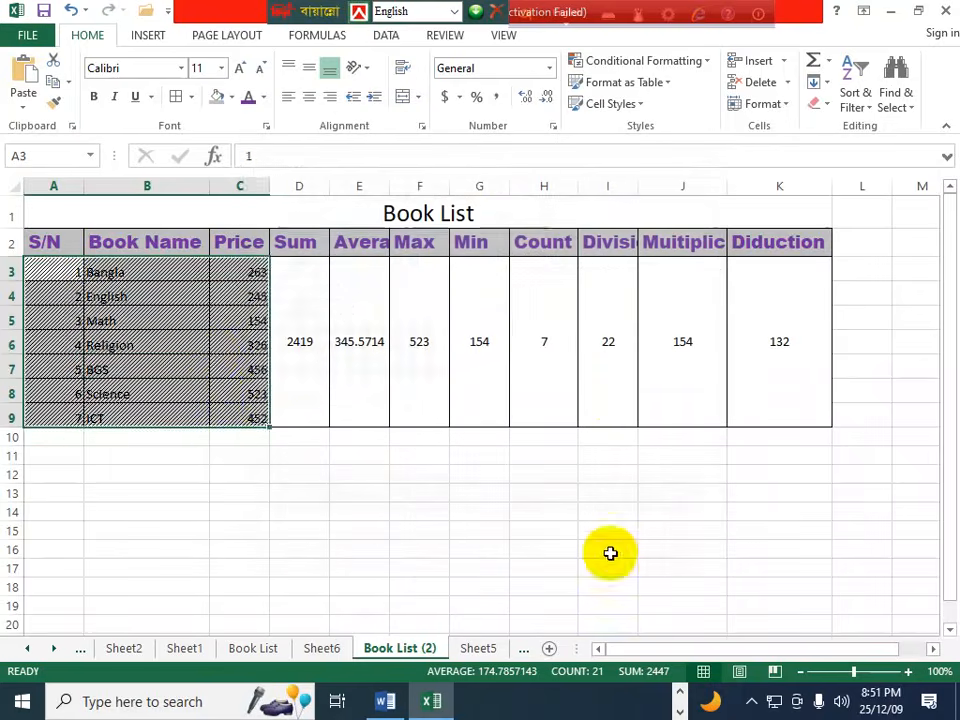
click(204, 366)
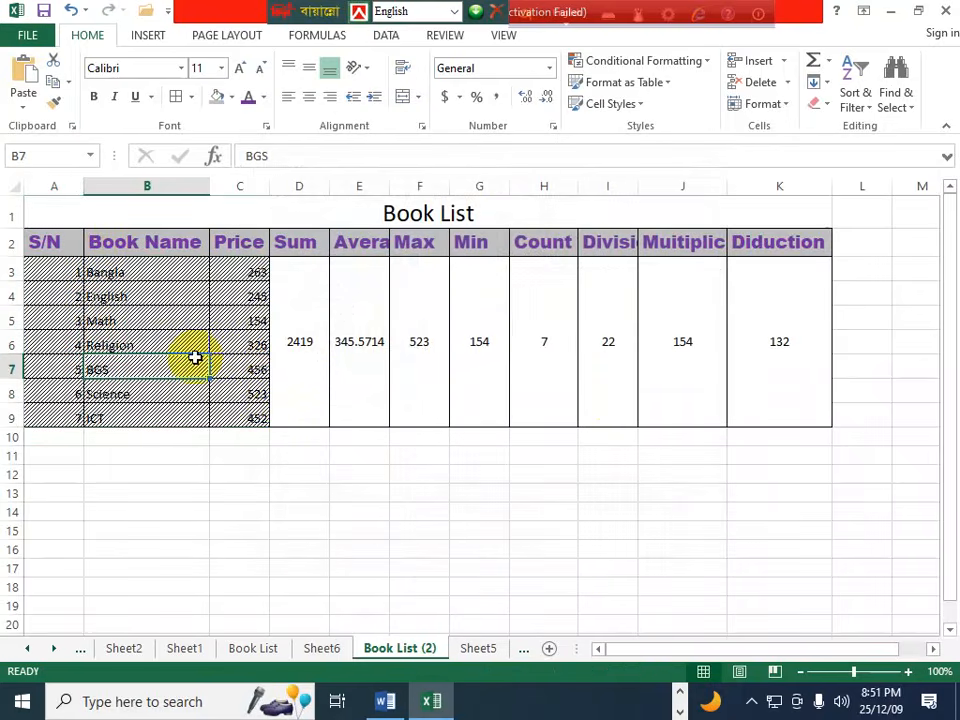
key(ctrl+z)
Switch to Word to read the instructions for row height, and return to Excel
key(alt+Tab)
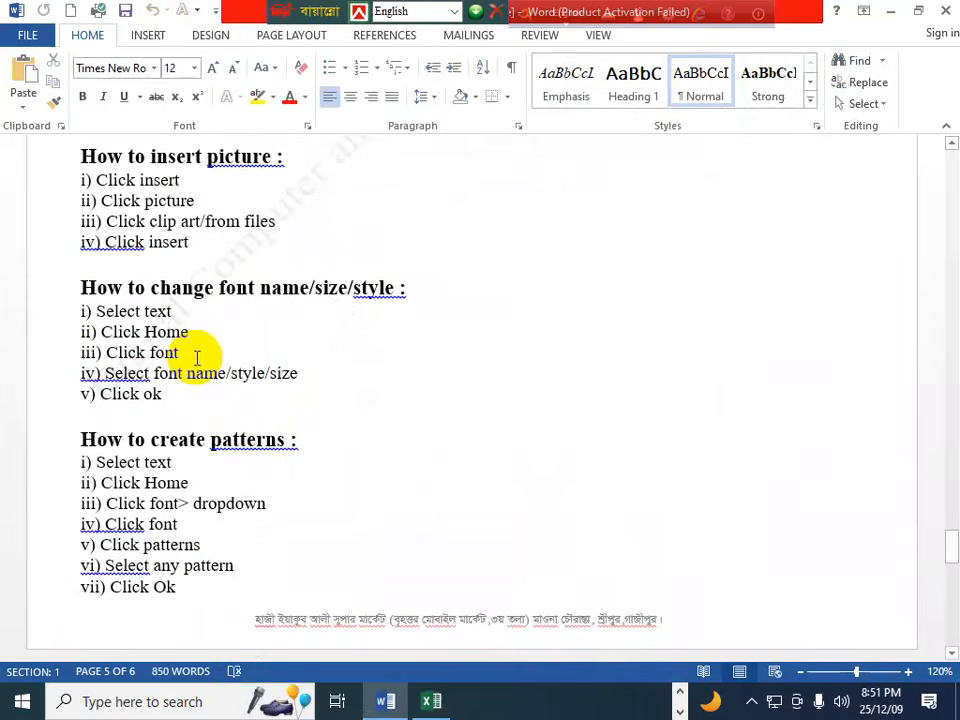
scroll(203, 375, down, 4)
scroll(203, 377, down, 3)
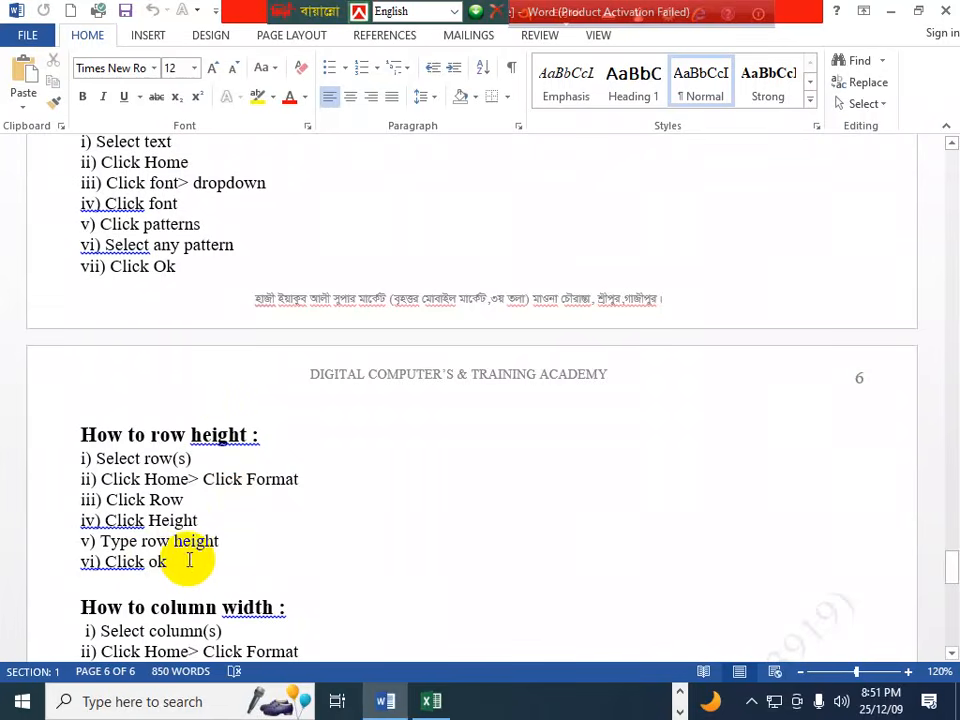
key(alt+Tab)
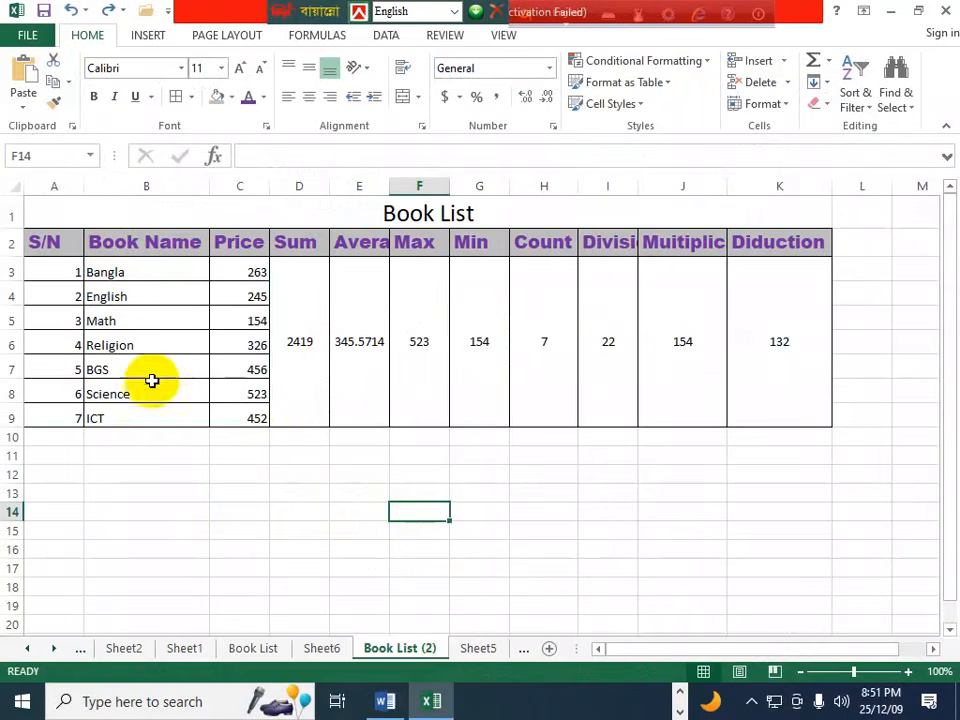
Set the height of rows 3 to 9 to 25
drag(9, 270, 34, 400)
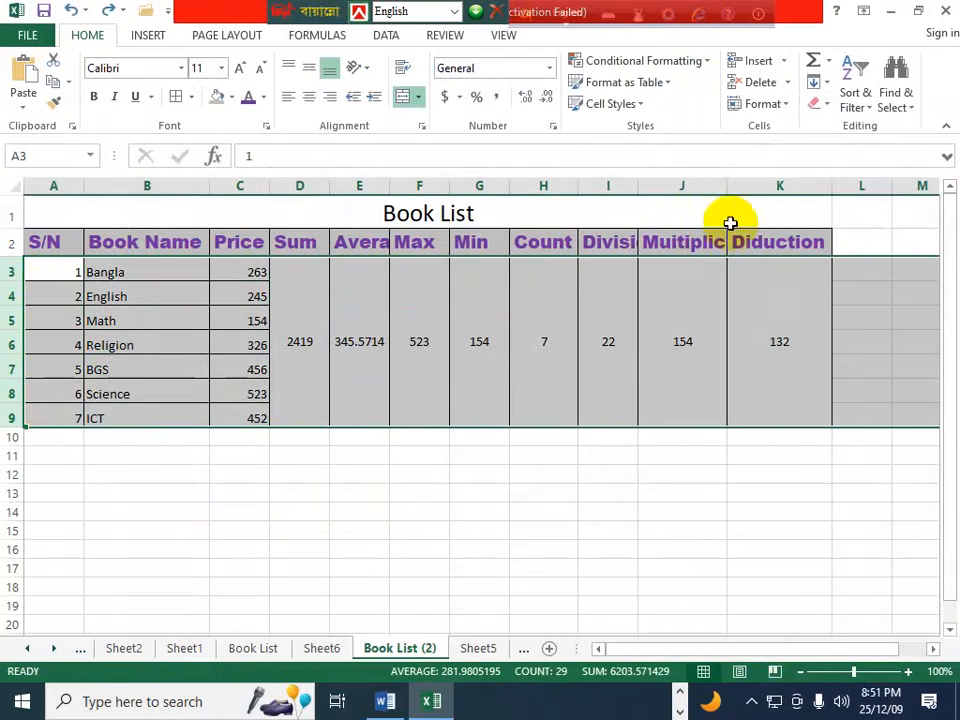
click(789, 106)
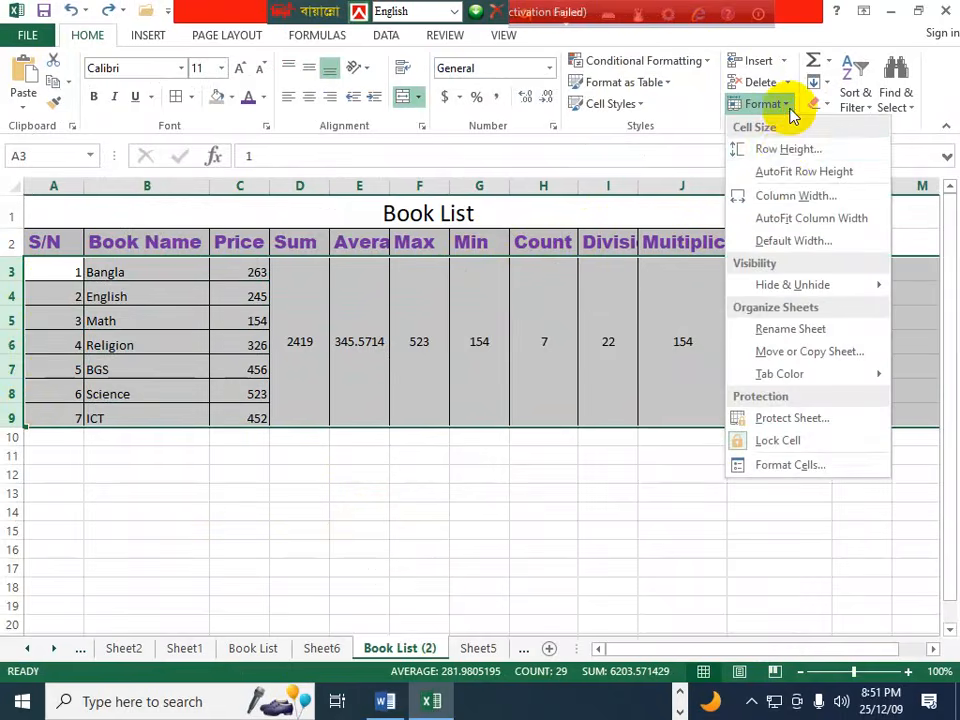
click(790, 150)
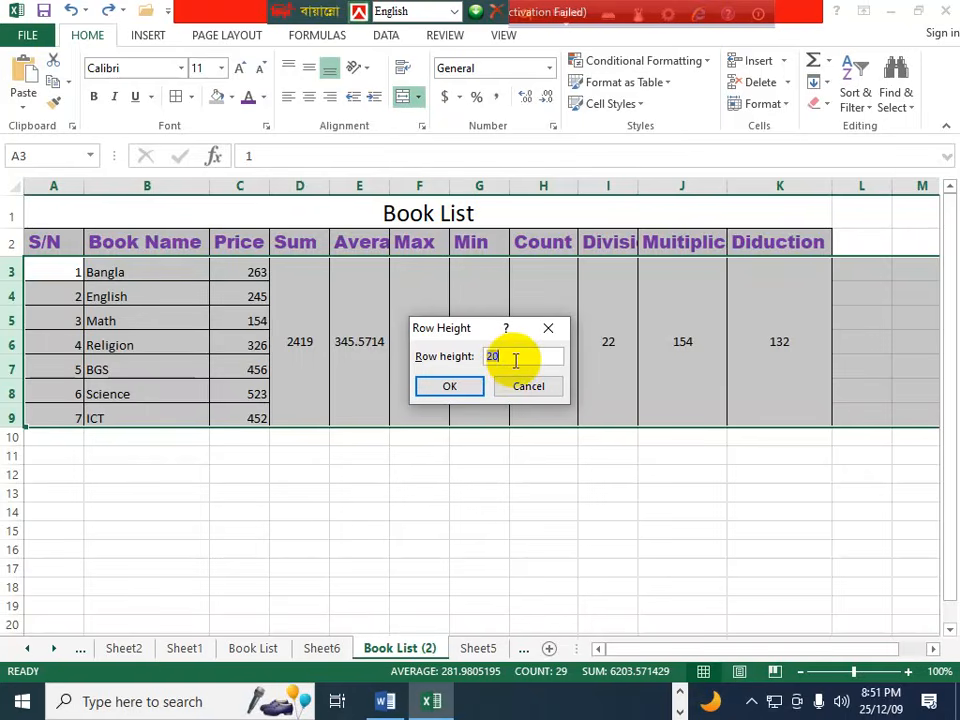
text(25)
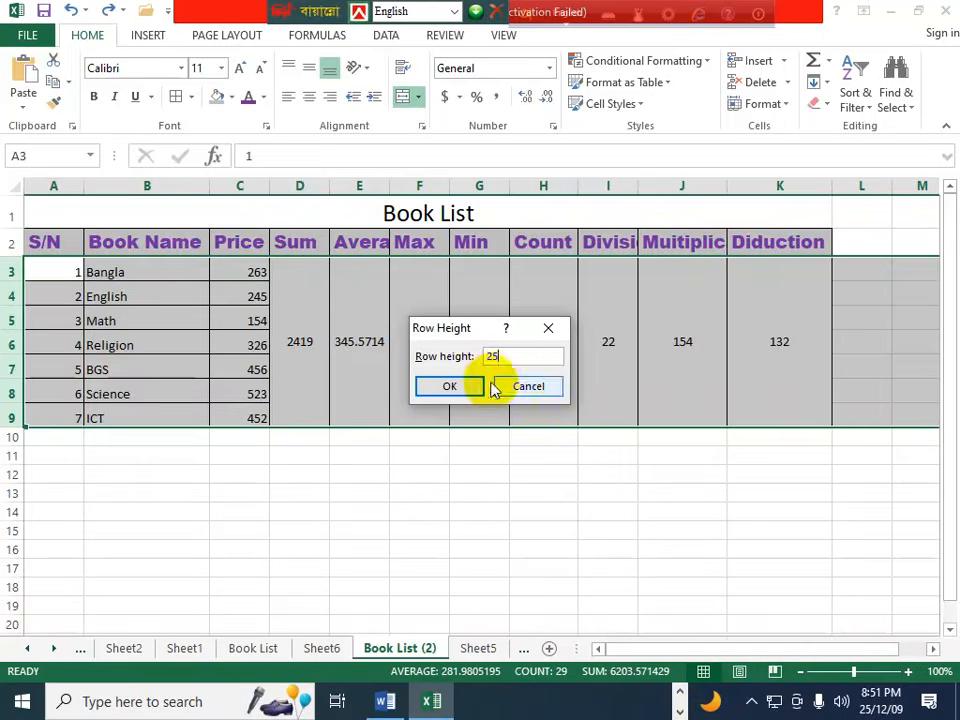
click(462, 390)
click(301, 435)
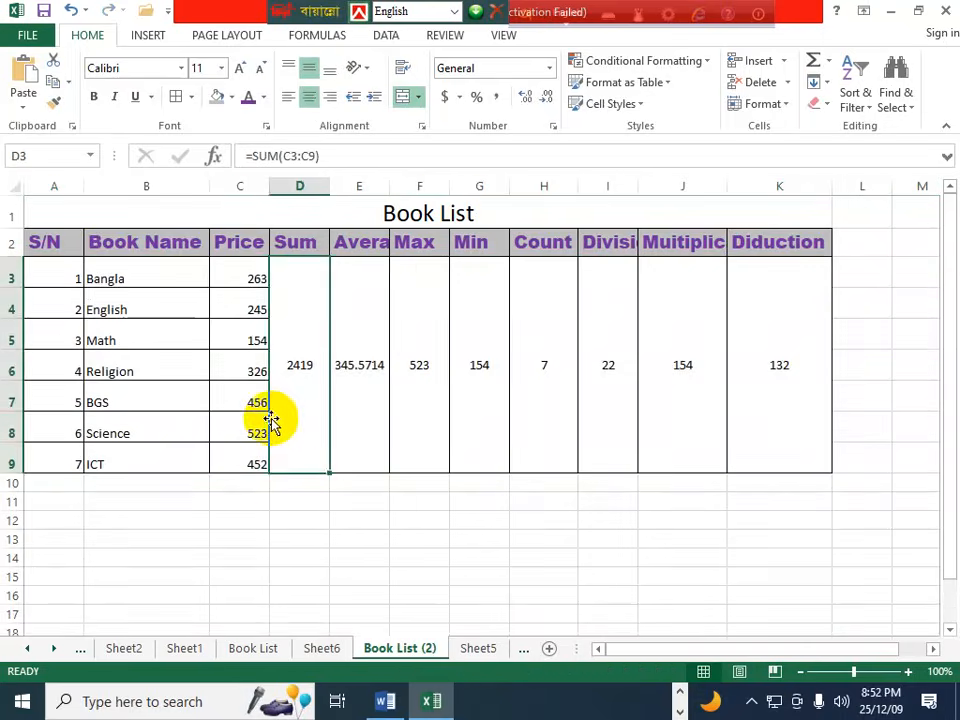
Switch to Word to read the instructions for column width, and return to Excel
key(alt+Tab)
scroll(315, 520, down, 2)
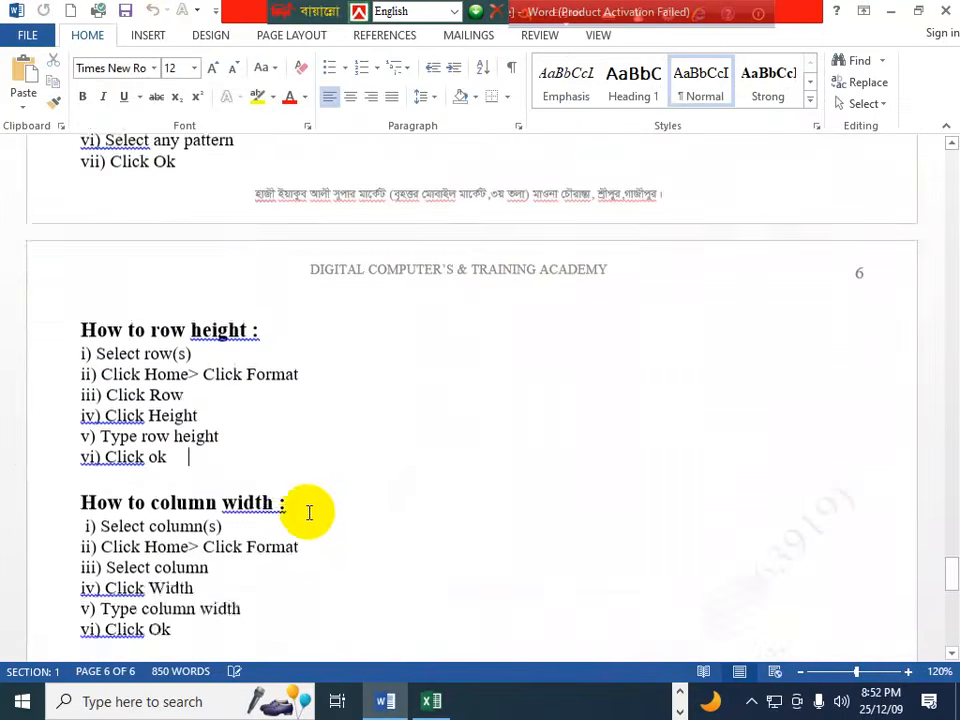
scroll(323, 463, down, 1)
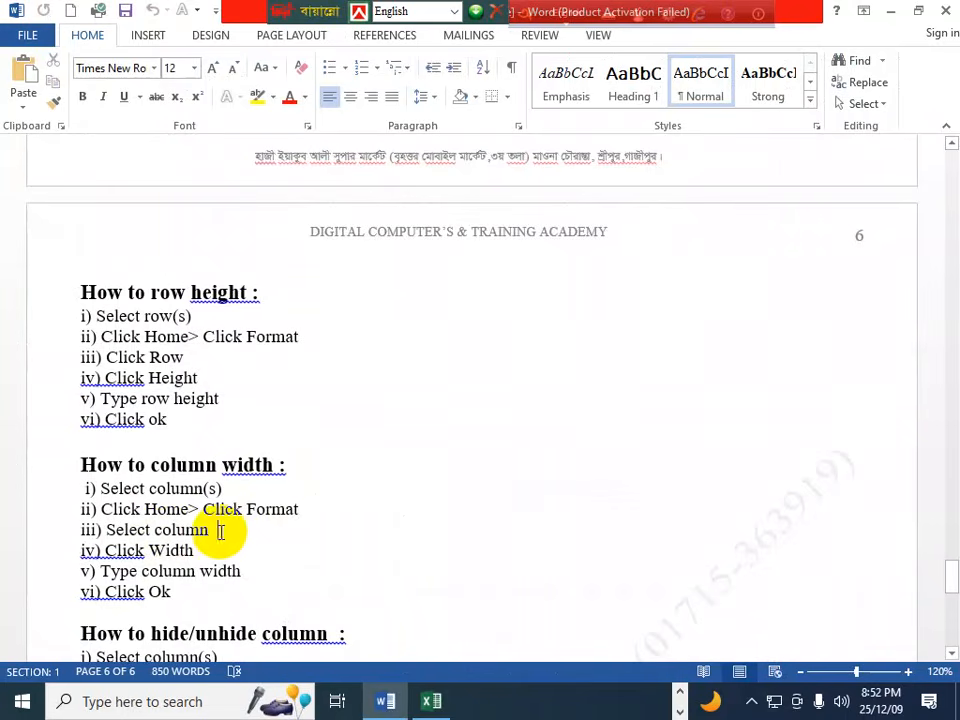
click(189, 592)
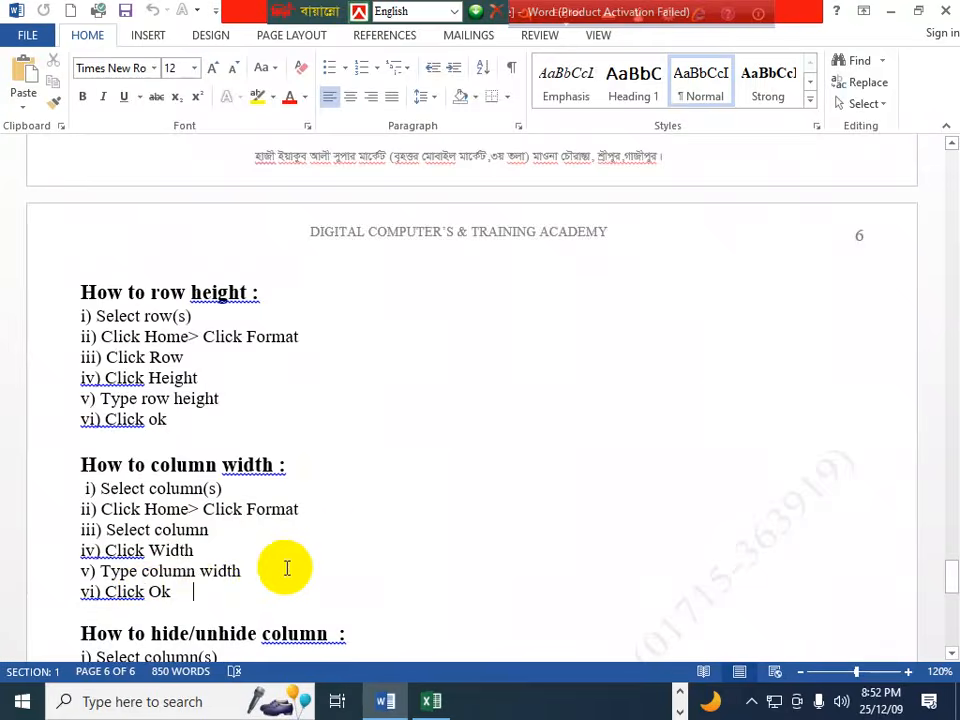
key(alt+Tab)
Set the width of columns A to K to 20
click(356, 364)
drag(39, 186, 784, 208)
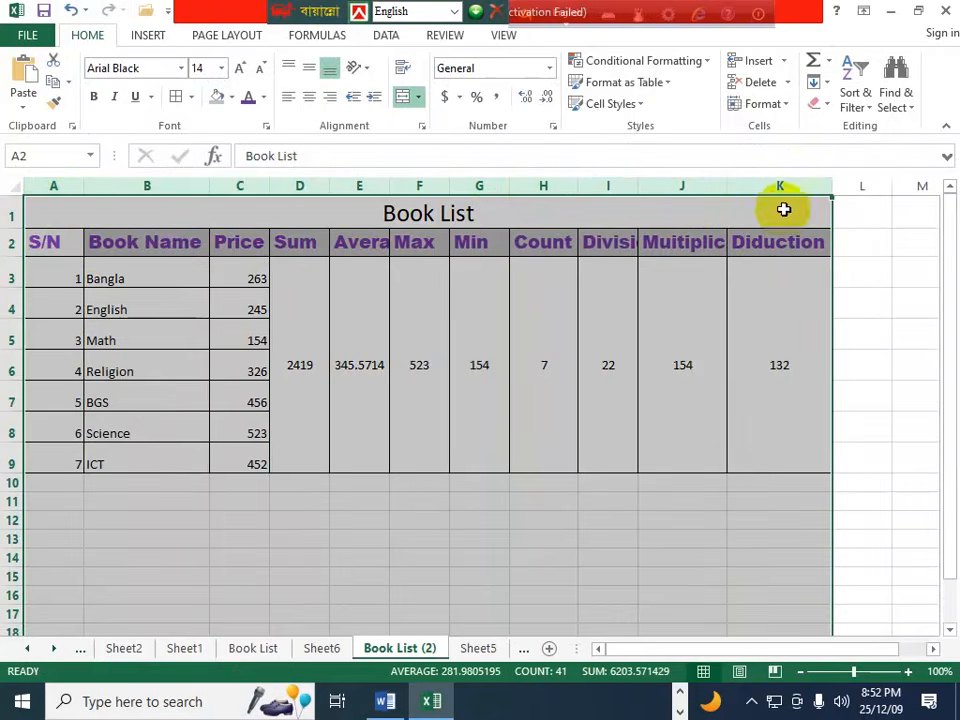
click(786, 107)
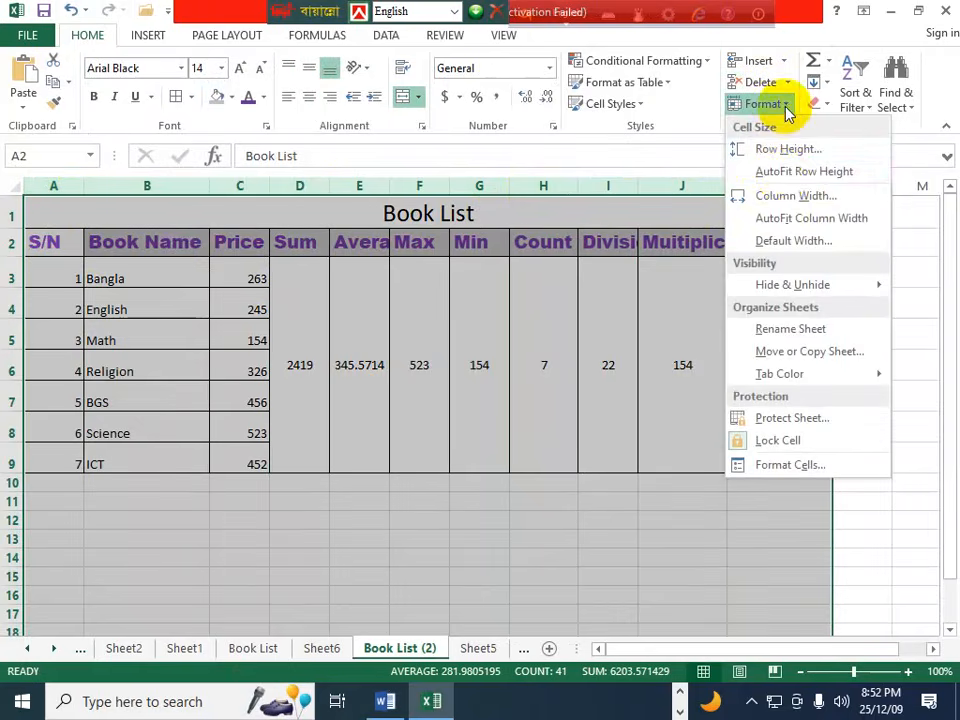
click(795, 198)
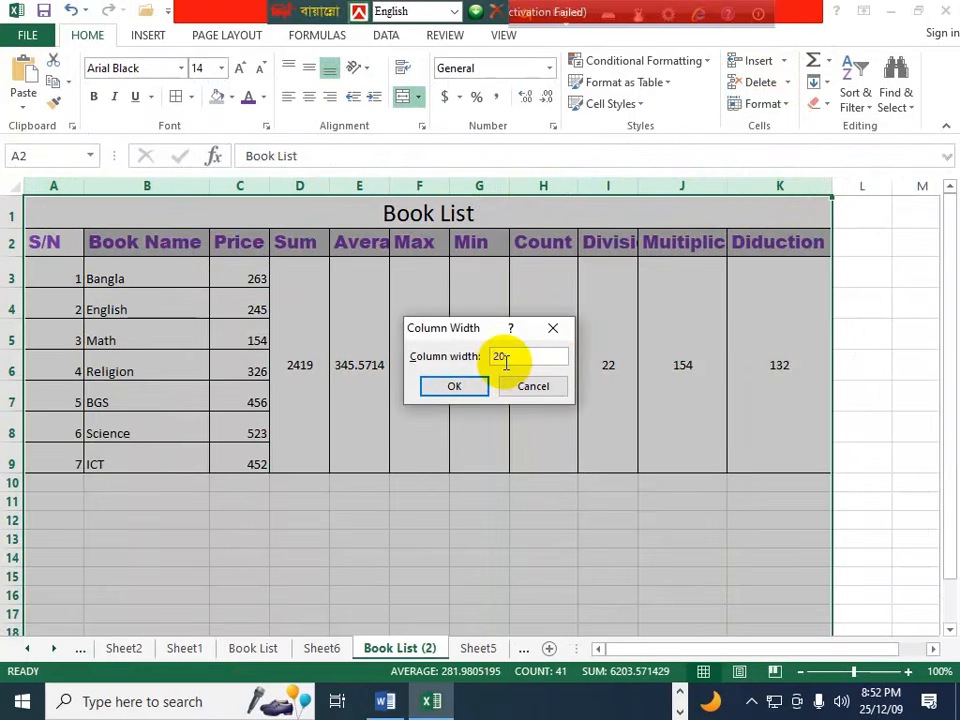
key(Return)
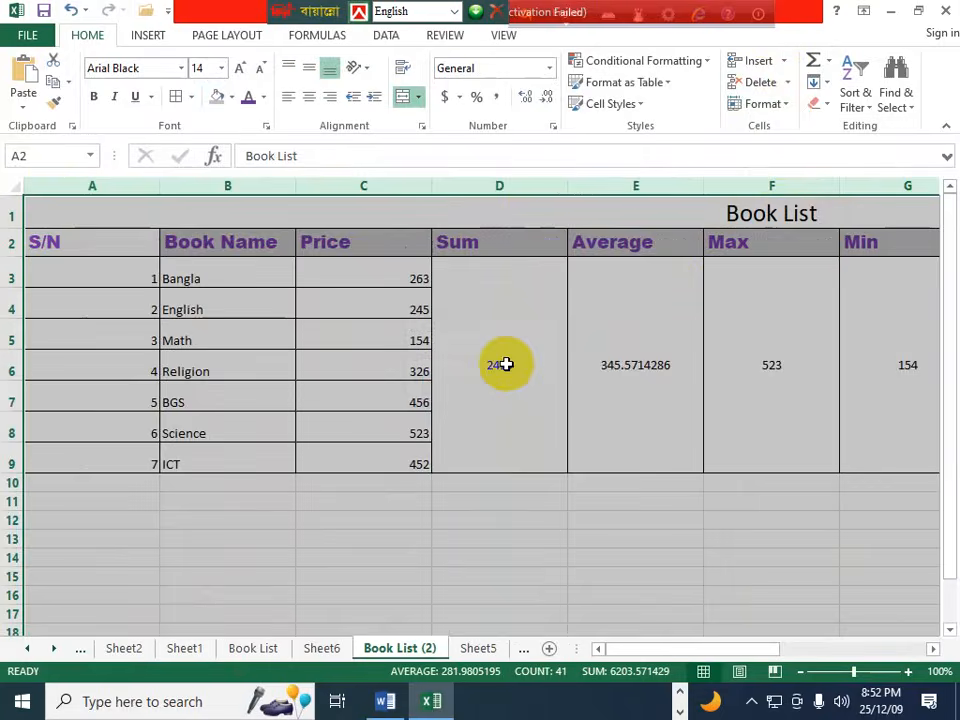
click(679, 470)
Undo the column width change and the row height change
key(ctrl+z)
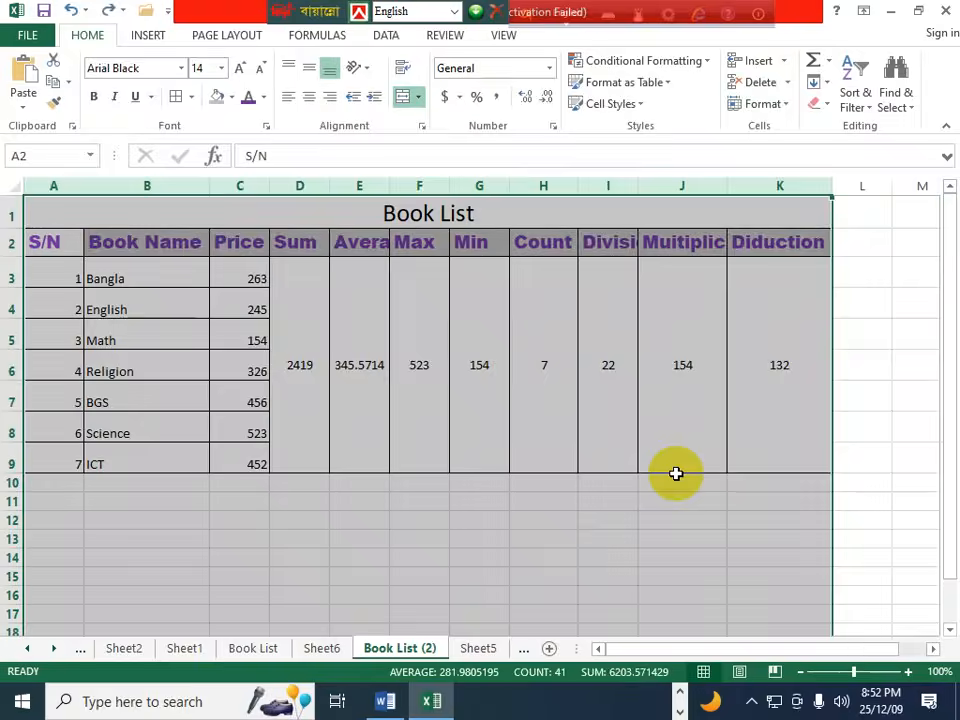
key(ctrl+z)
click(502, 491)
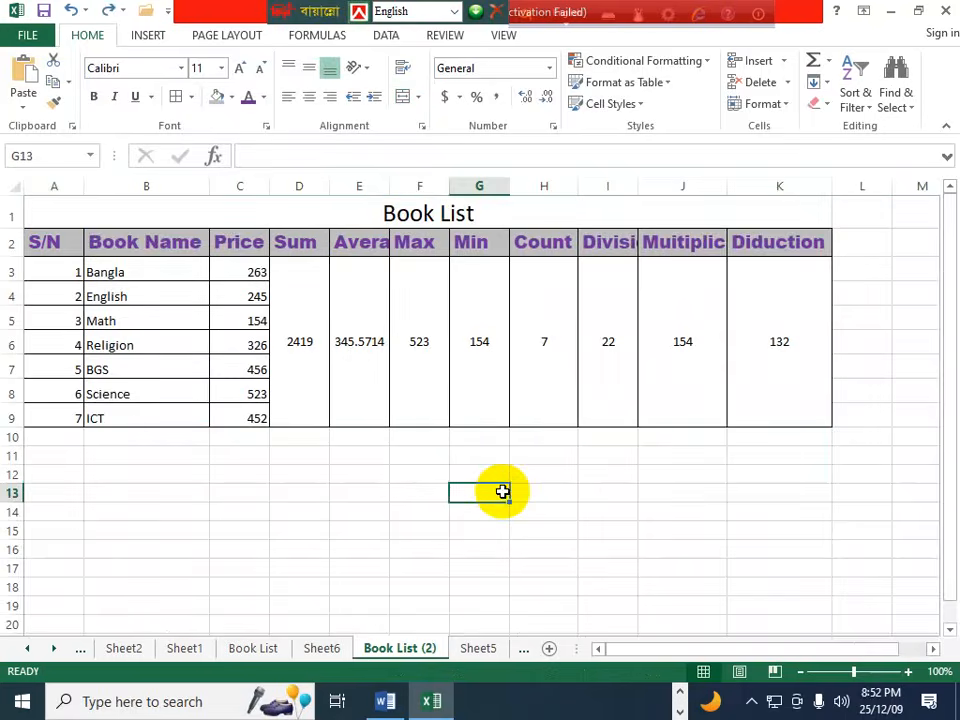
Switch to Word to read the instructions for hiding and unhiding columns and rows, and return to Excel
key(alt+Tab)
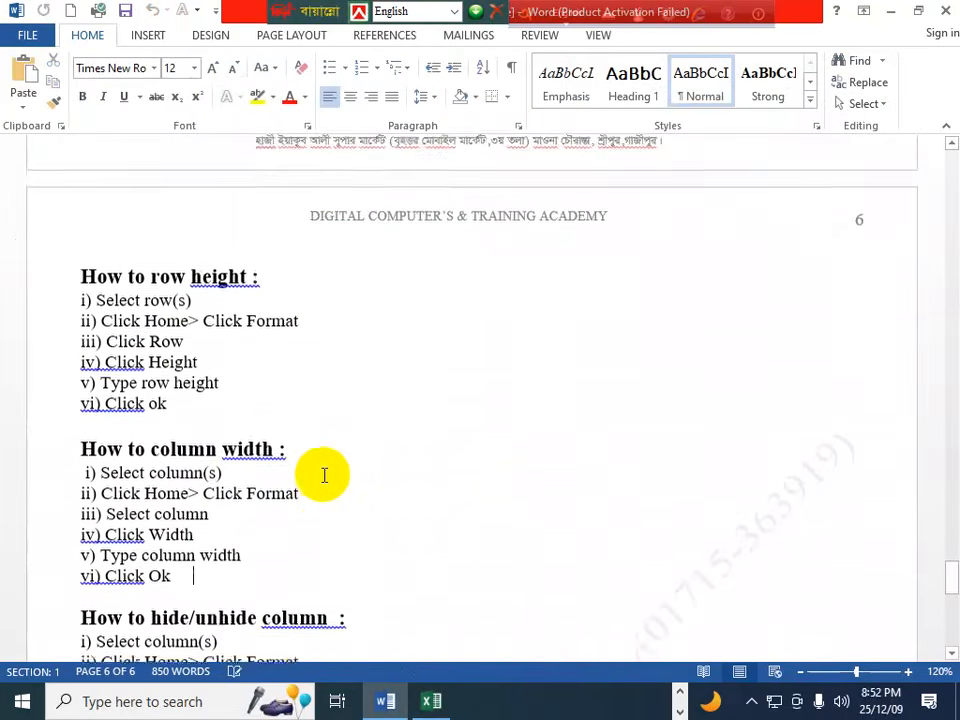
scroll(324, 475, down, 1)
scroll(327, 474, down, 1)
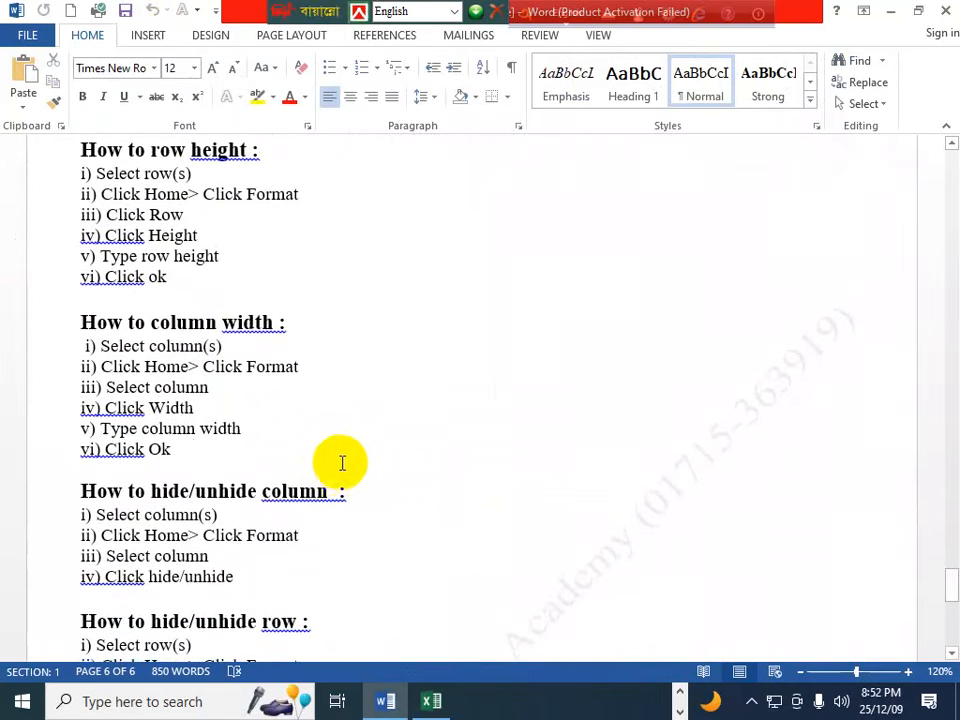
click(347, 449)
scroll(347, 449, down, 1)
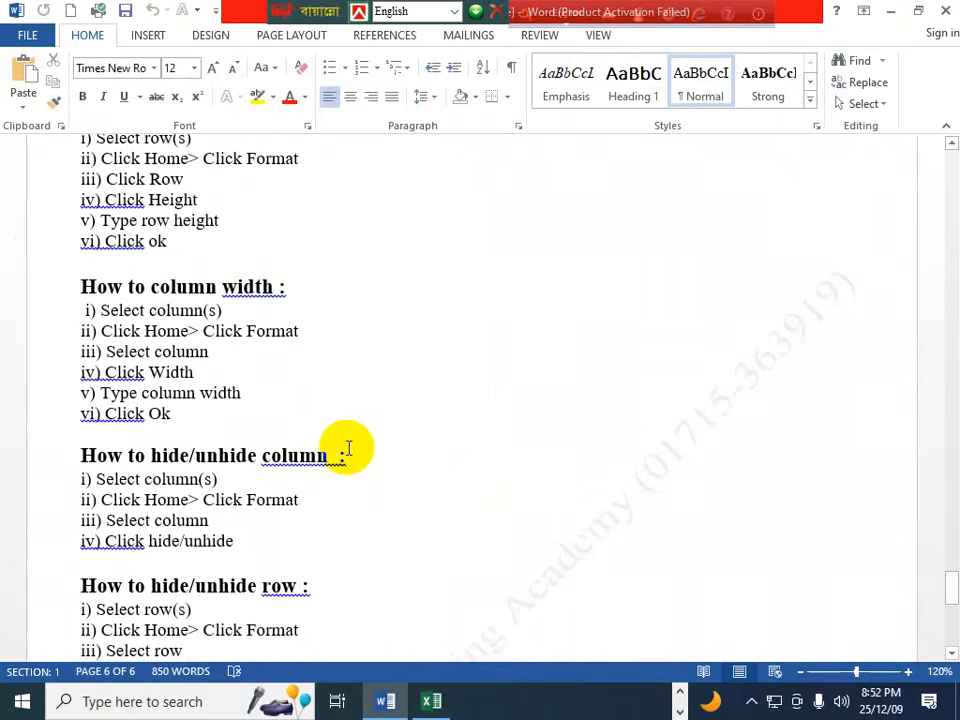
scroll(347, 449, down, 1)
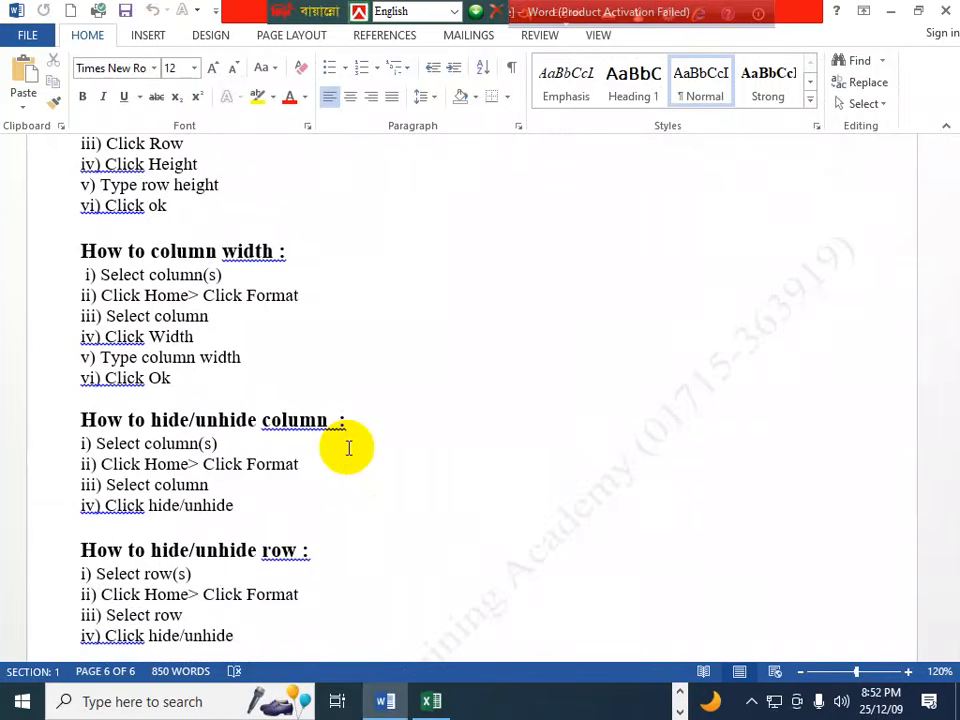
key(alt+Tab)
click(199, 417)
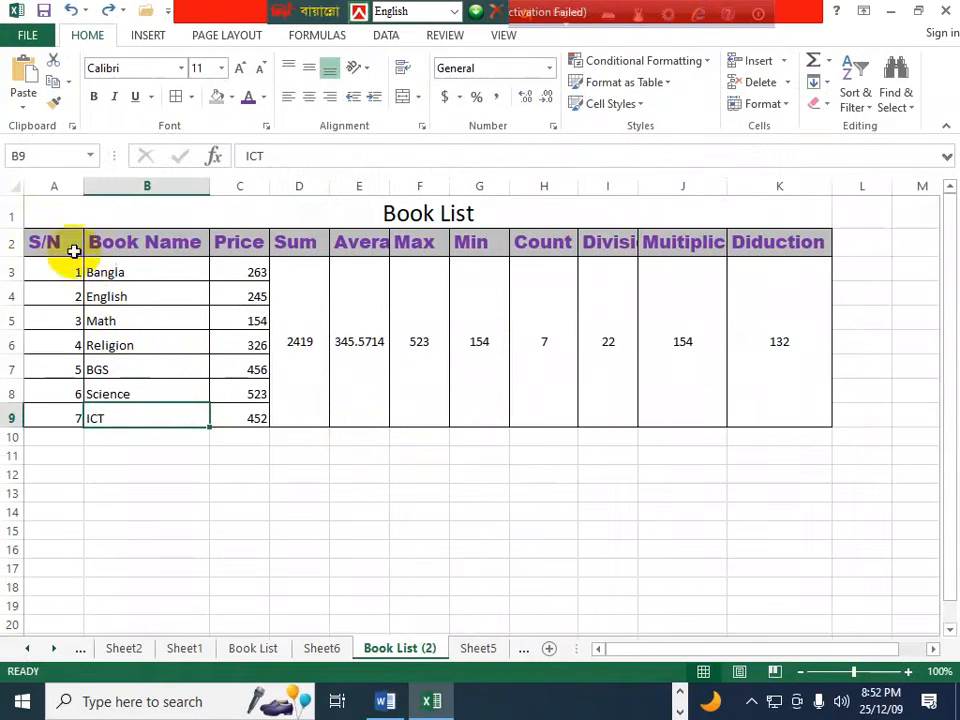
key(alt+Tab)
key(alt+Tab)
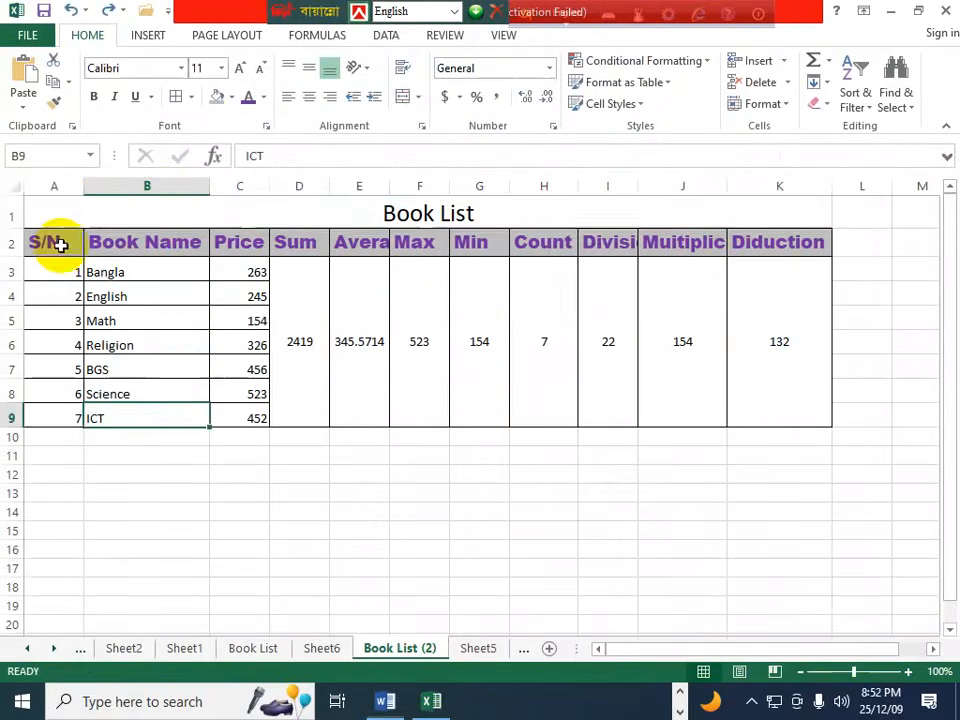
Hide the Book Name and Price columns, B and C, in the Book List (2) sheet
click(56, 199)
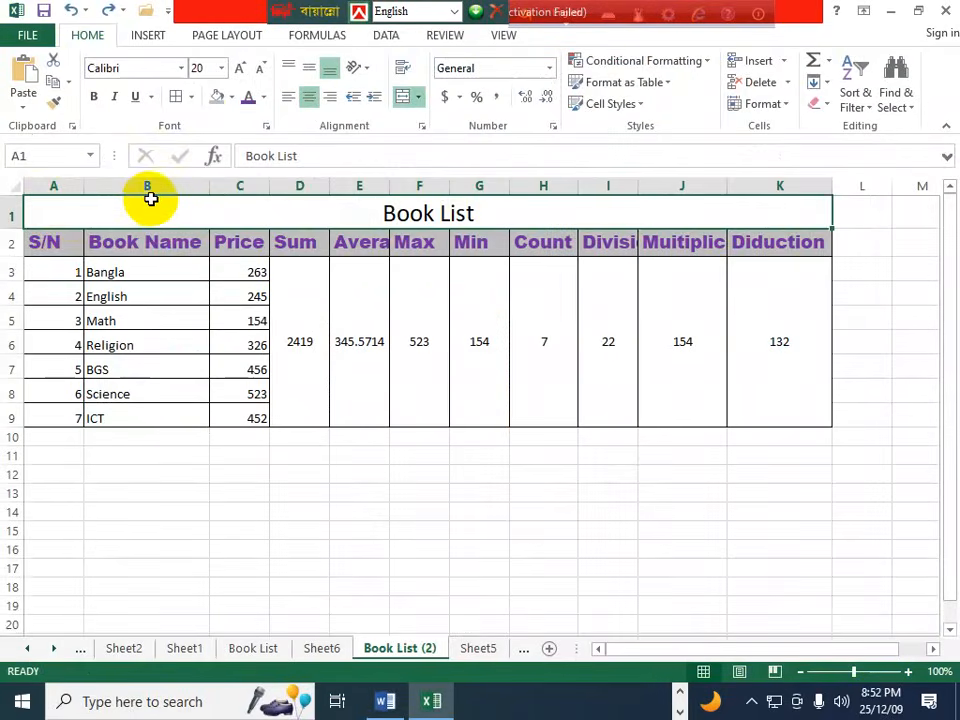
drag(151, 188, 251, 186)
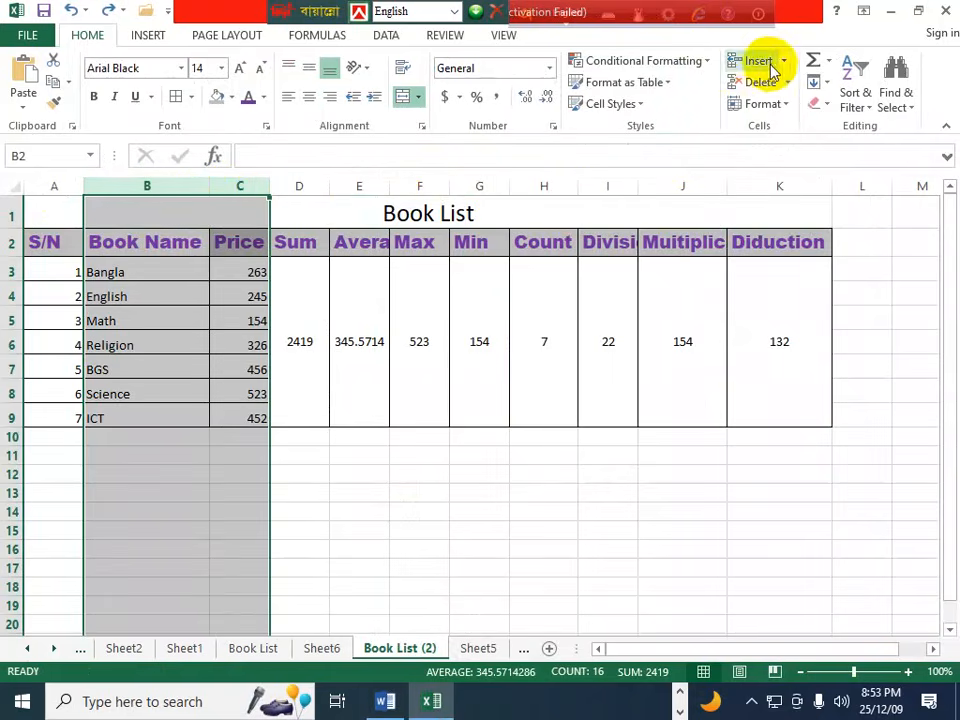
click(781, 108)
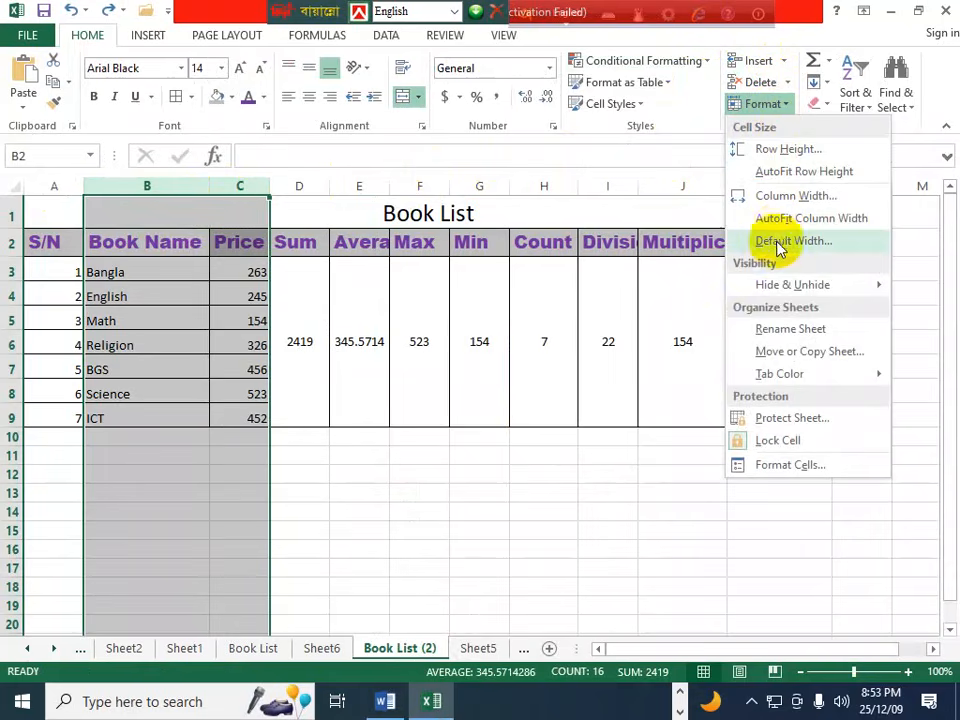
mouse_move(790, 285)
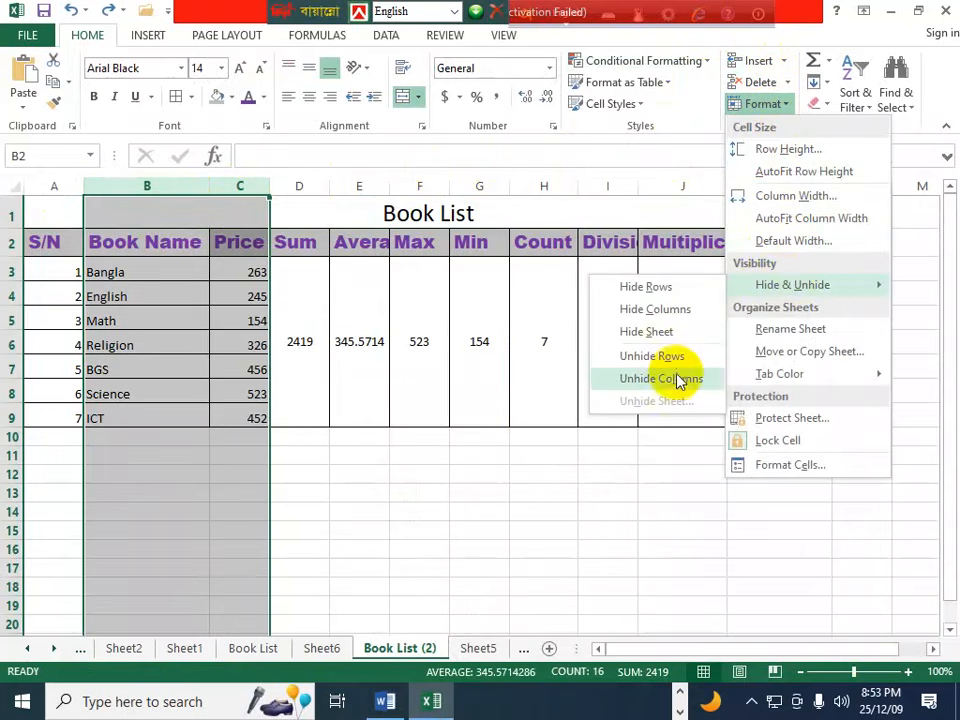
click(670, 309)
click(274, 469)
click(236, 502)
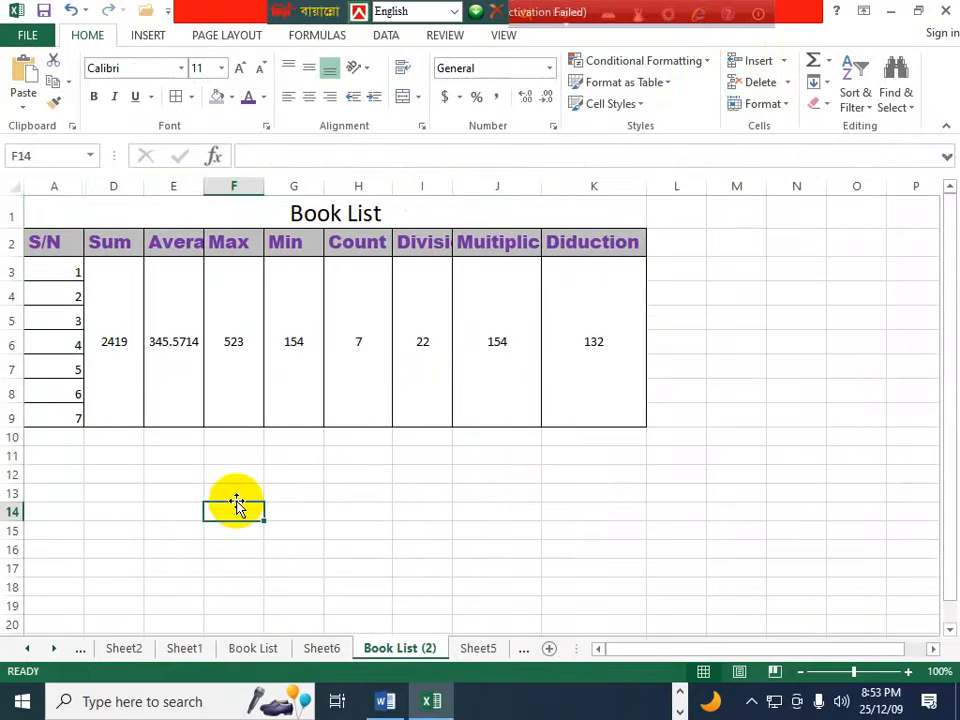
Unhide the hidden Book Name and Price columns across the whole sheet, and autofit the width of the Average column
key(ctrl+a)
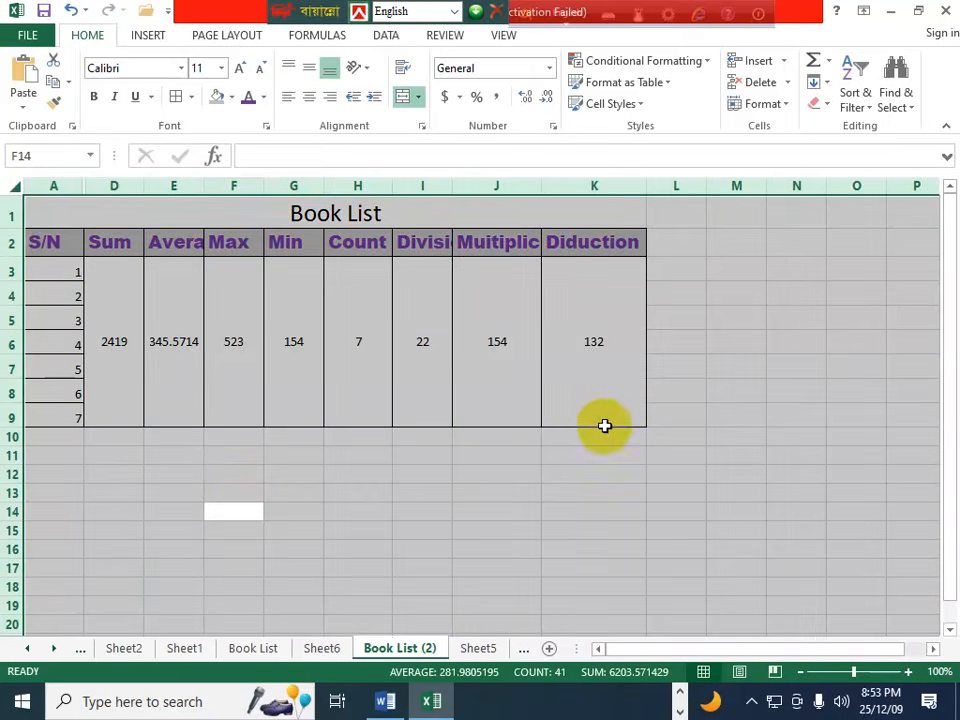
click(786, 107)
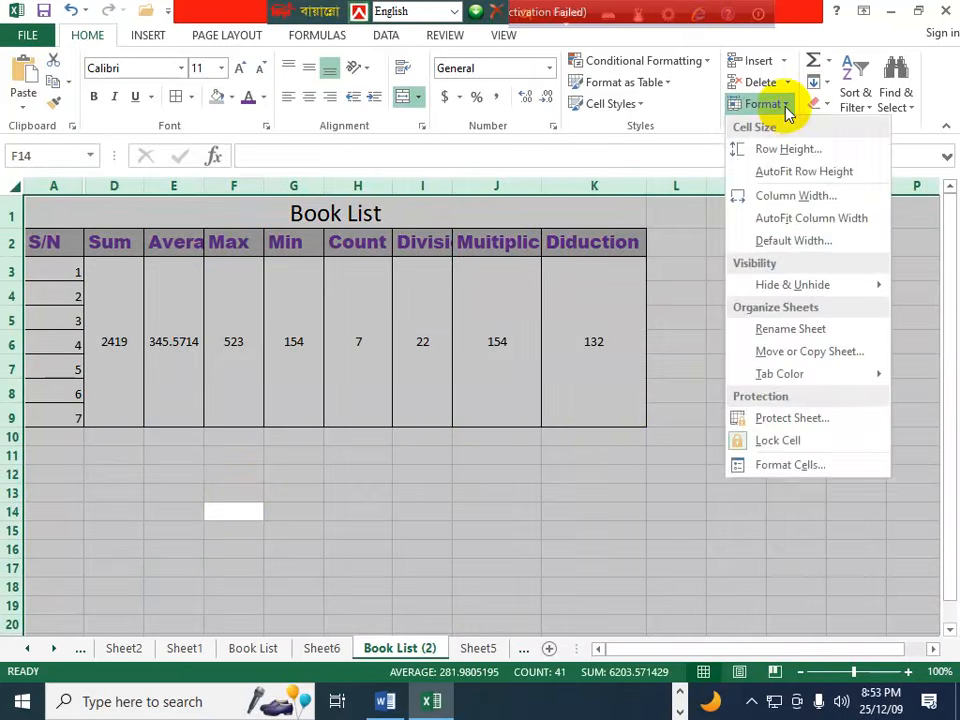
mouse_move(808, 290)
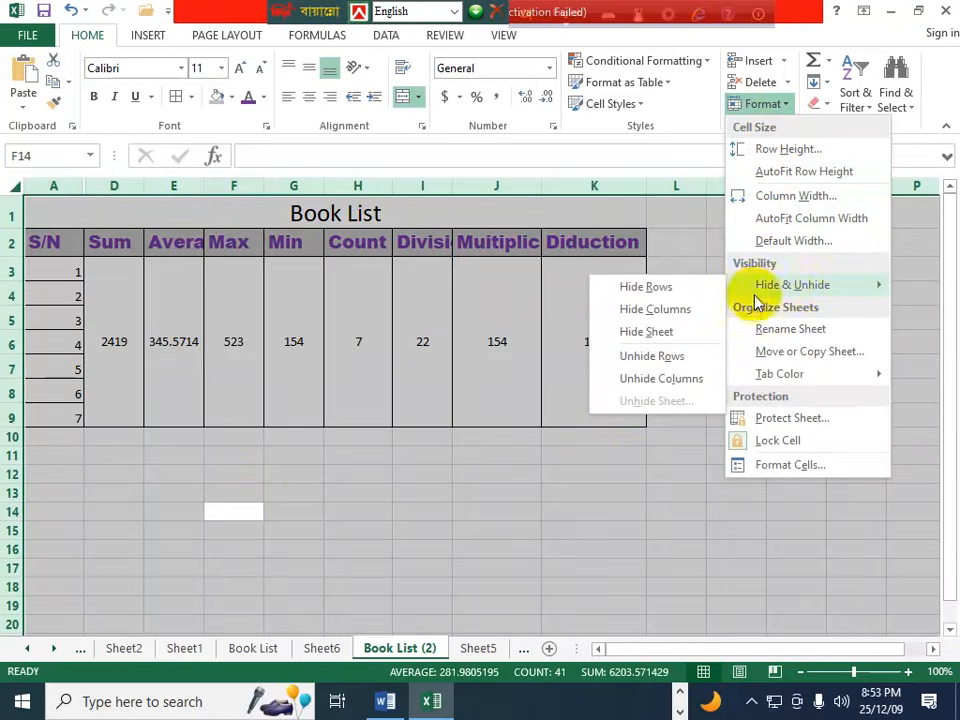
click(659, 380)
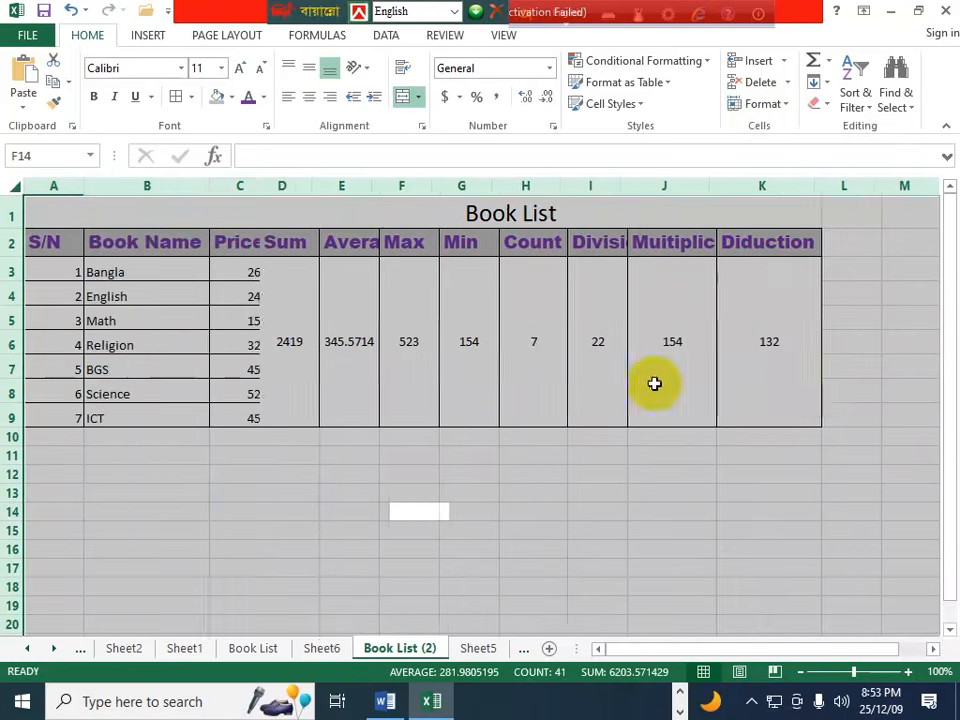
click(185, 494)
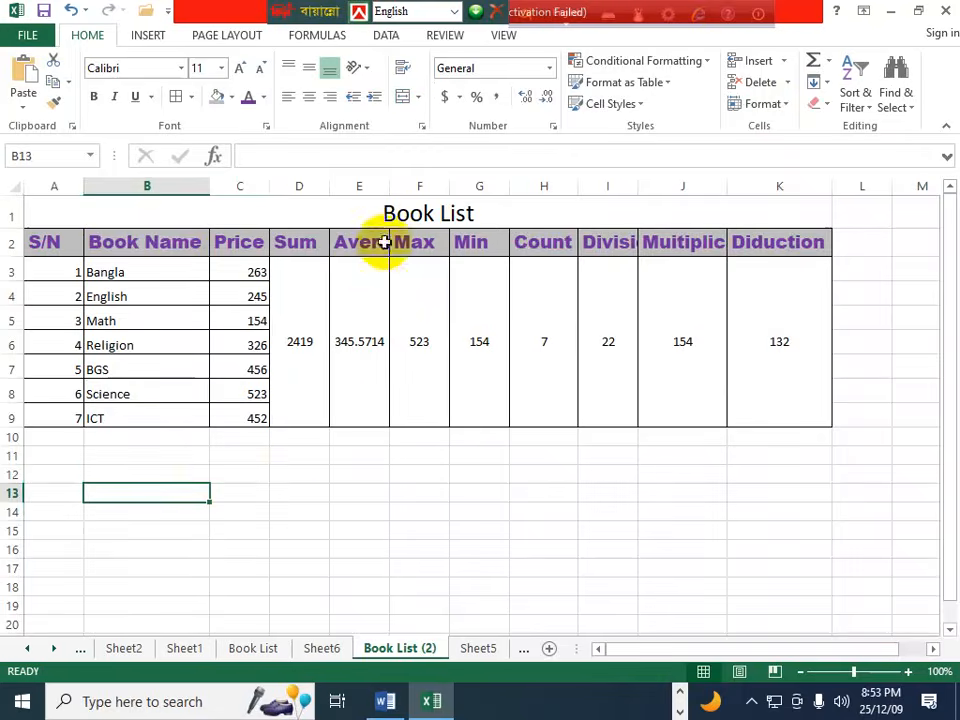
double_click(388, 186)
click(350, 449)
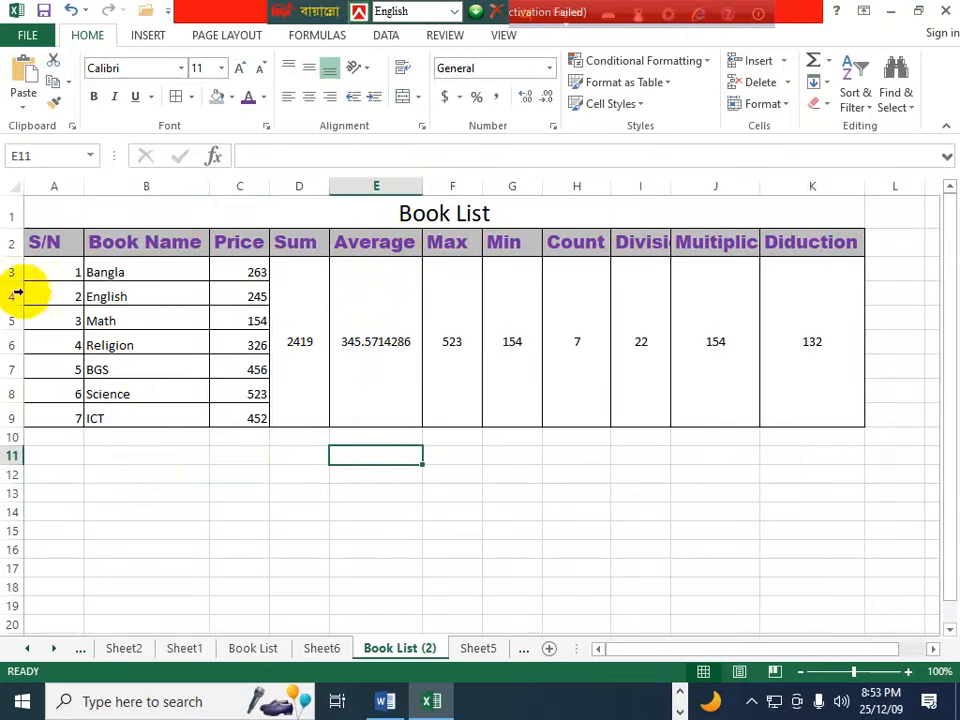
Hide rows 7 to 9, the BGS, Science and ICT entries, in the Book List (2) sheet
drag(9, 369, 9, 418)
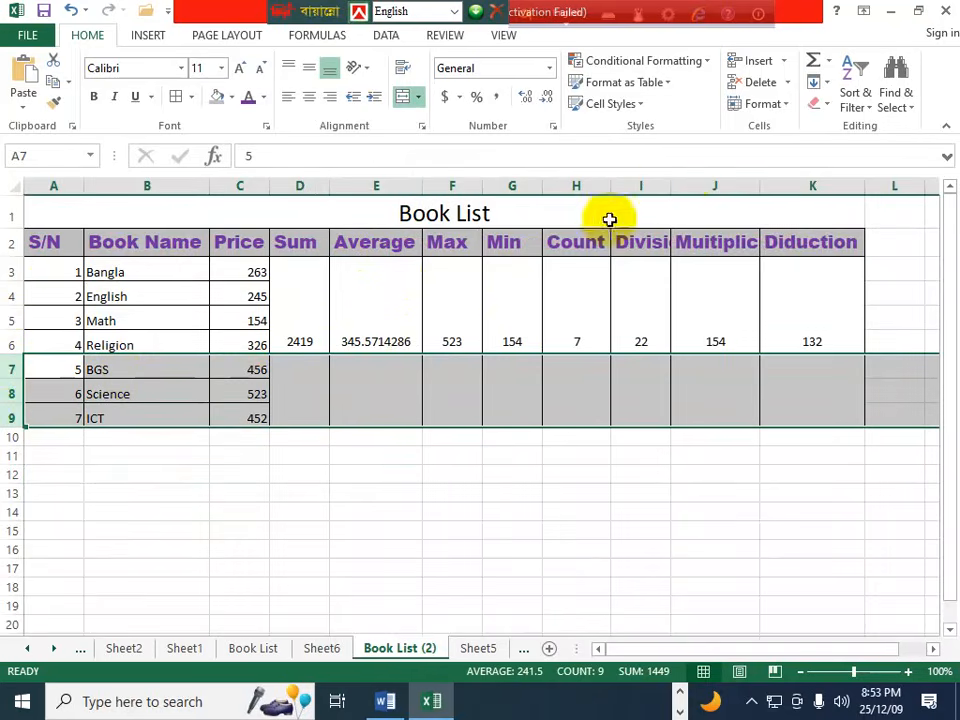
click(785, 105)
mouse_move(789, 285)
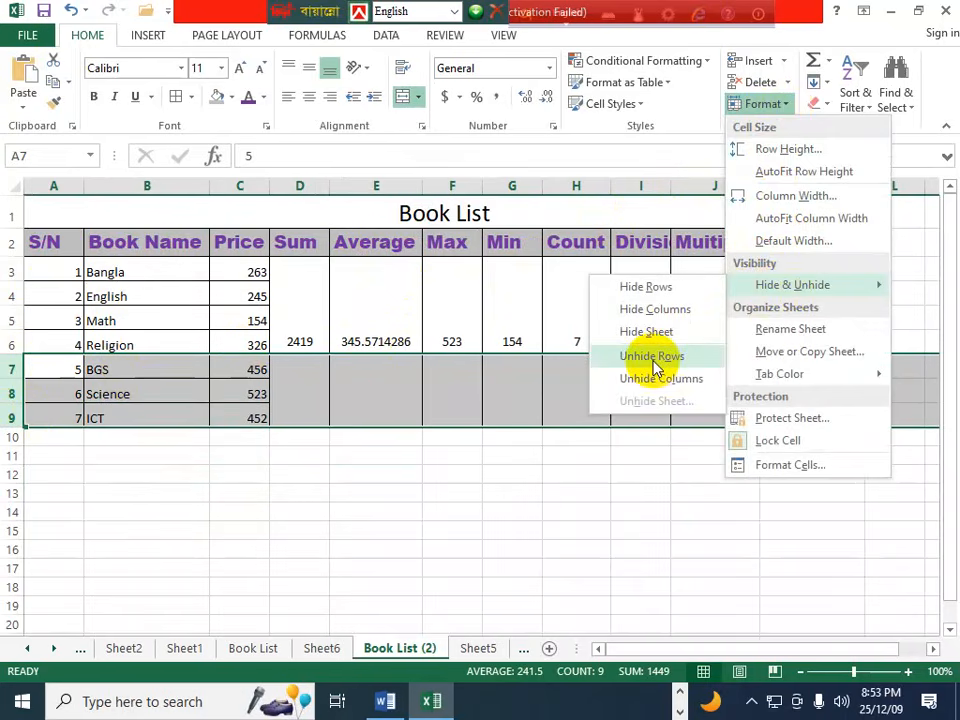
click(652, 362)
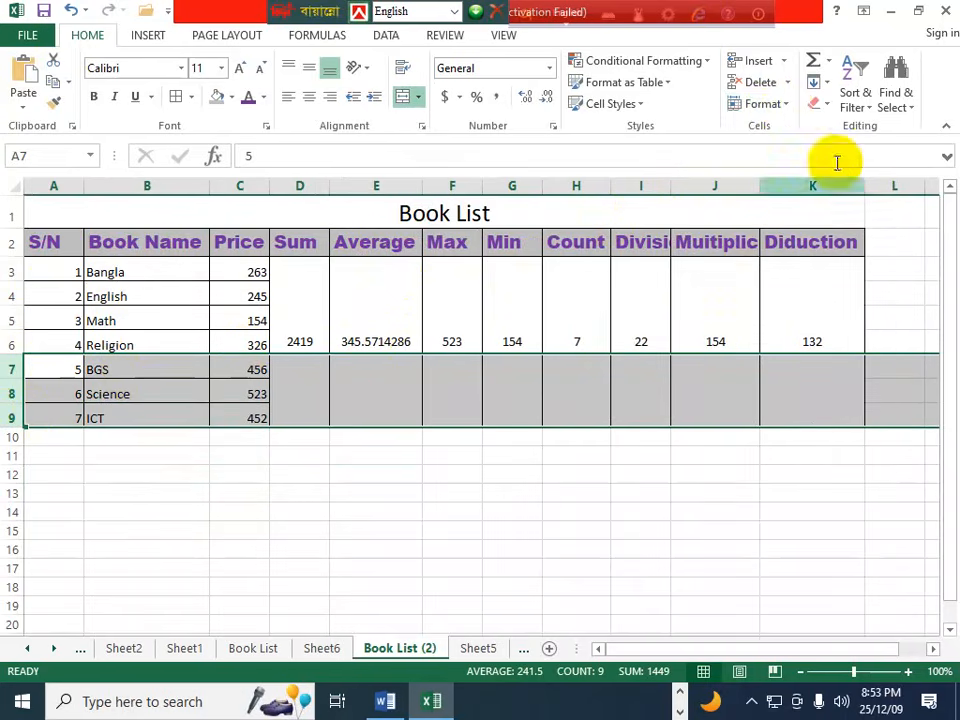
click(776, 108)
mouse_move(795, 297)
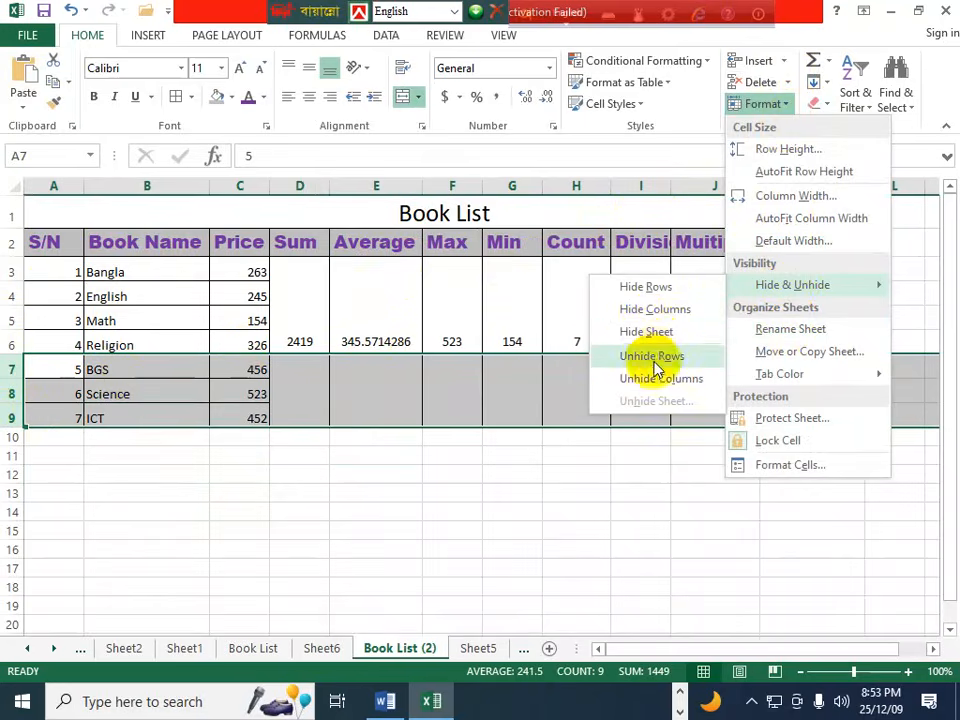
click(652, 287)
click(392, 399)
click(397, 455)
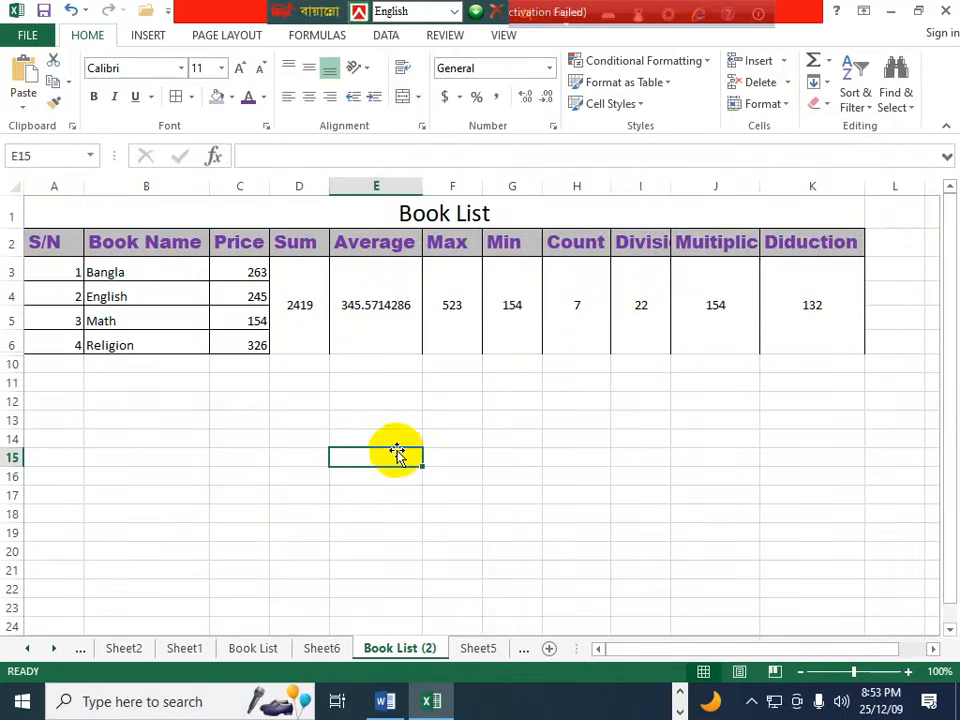
Select the whole sheet and unhide its hidden rows
key(ctrl+a)
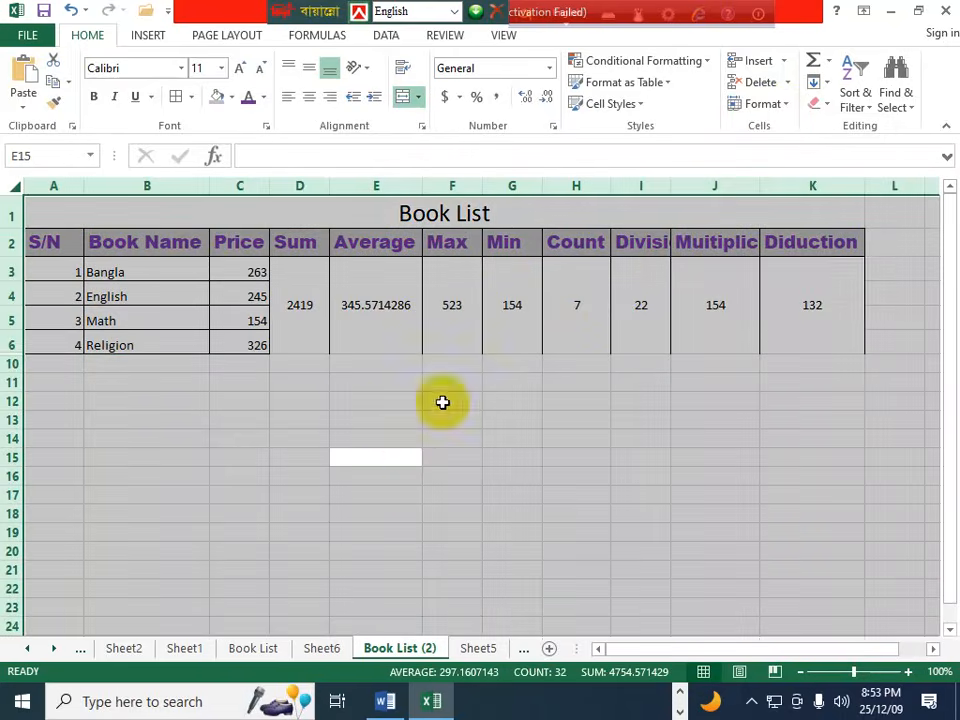
click(790, 106)
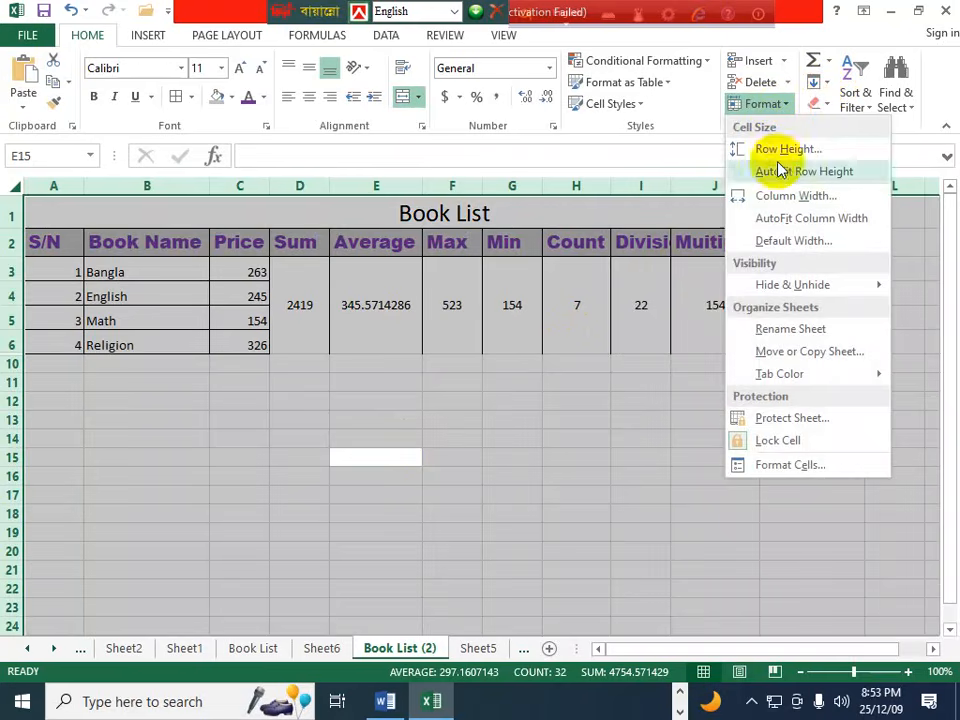
mouse_move(785, 288)
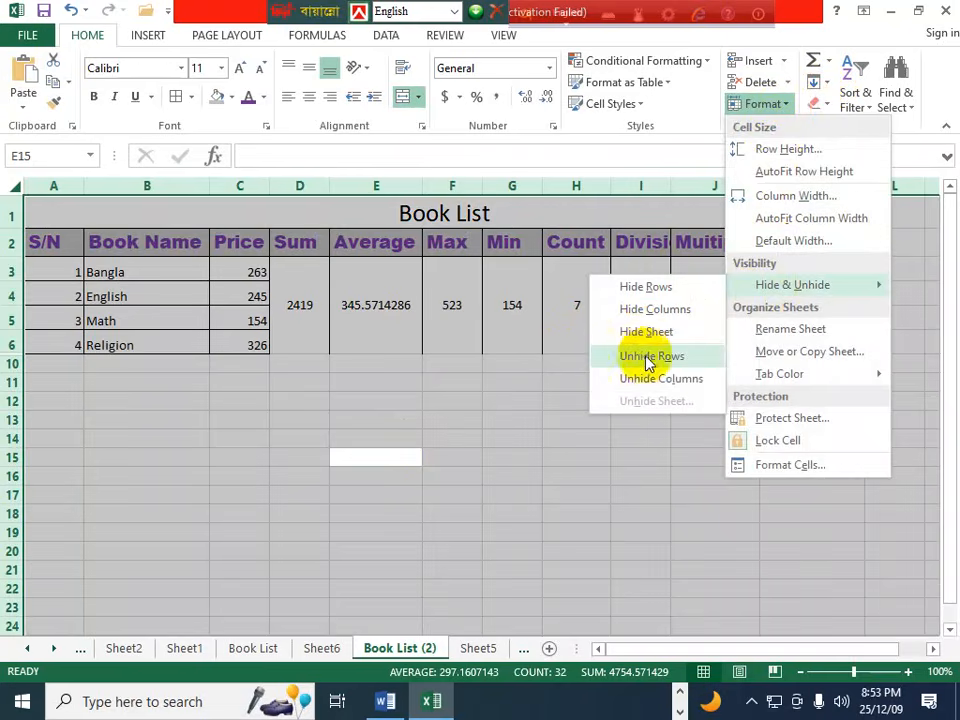
click(652, 357)
click(395, 437)
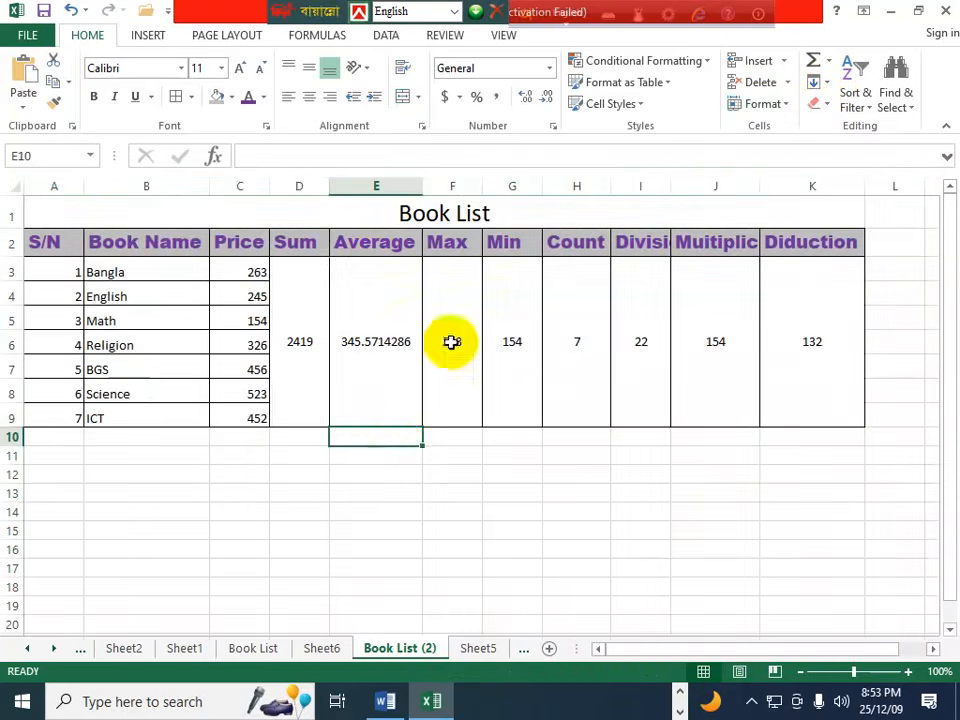
click(419, 449)
click(317, 459)
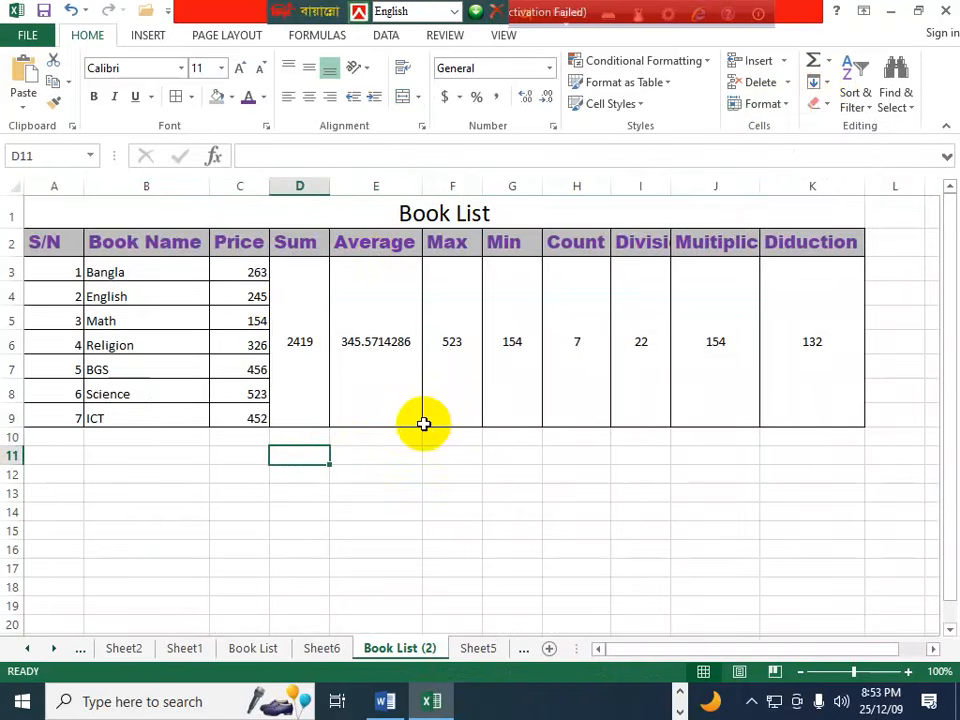
Switch to Word to read the instructions for renaming a sheet, and return to Excel
key(alt+Tab)
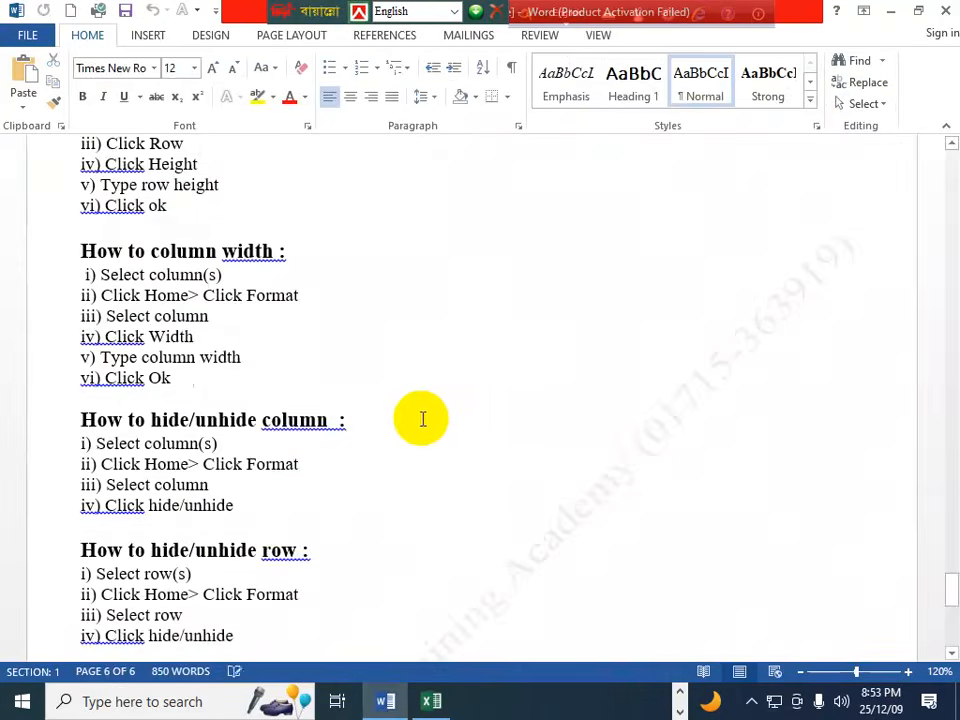
scroll(385, 392, down, 3)
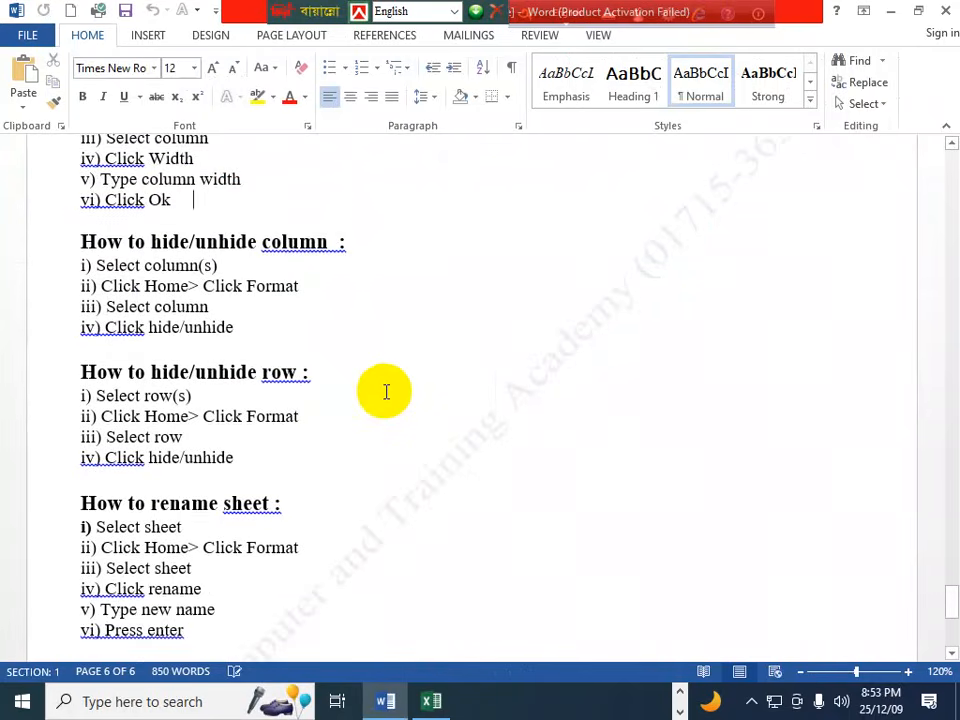
scroll(385, 392, down, 2)
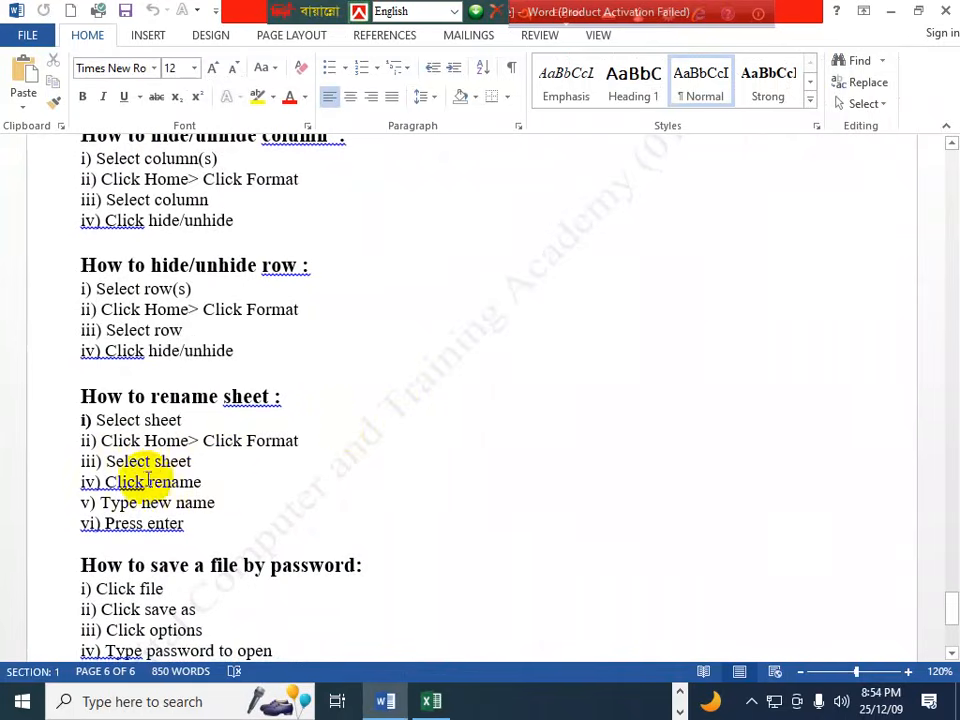
click(229, 503)
key(alt+Tab)
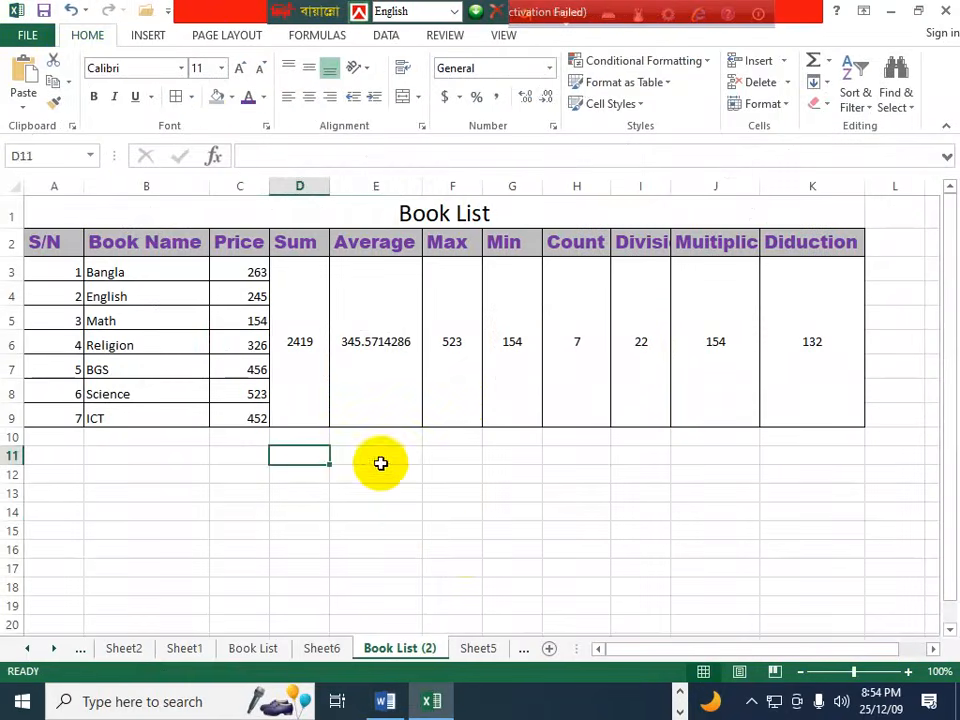
Clear the Book List (2) sheet's name and rename the sheet as e
click(403, 527)
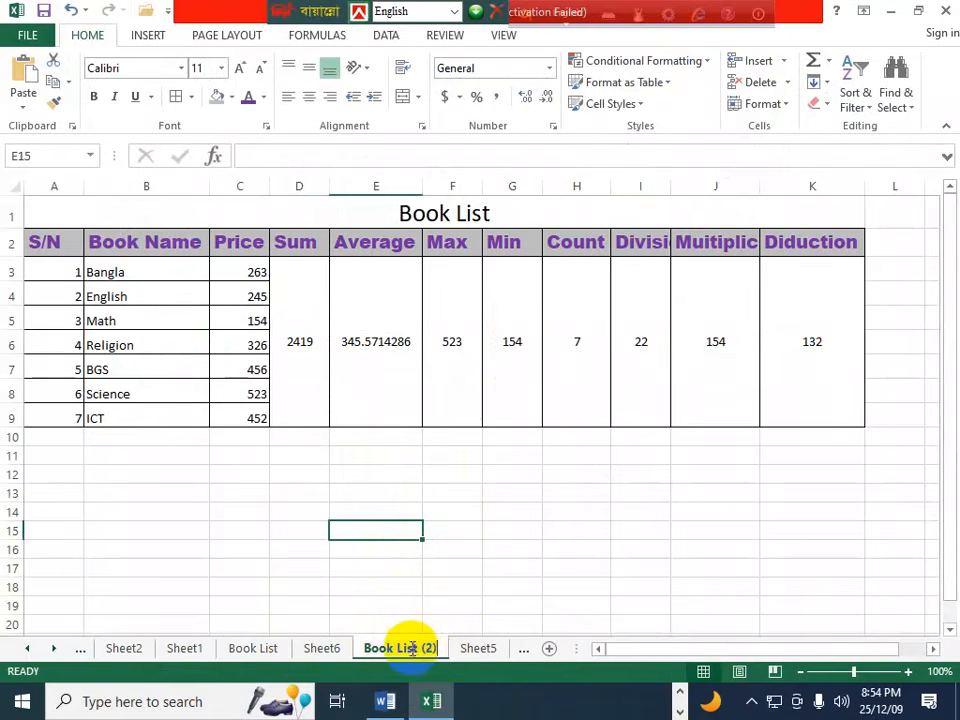
drag(427, 650, 427, 650)
key(BackSpace)
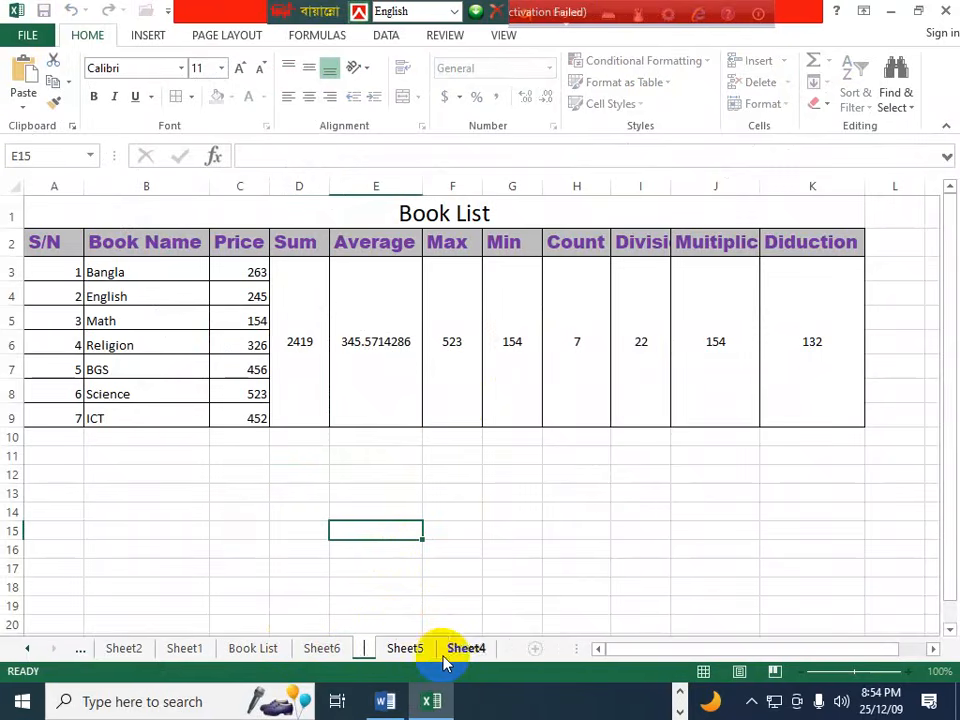
click(509, 545)
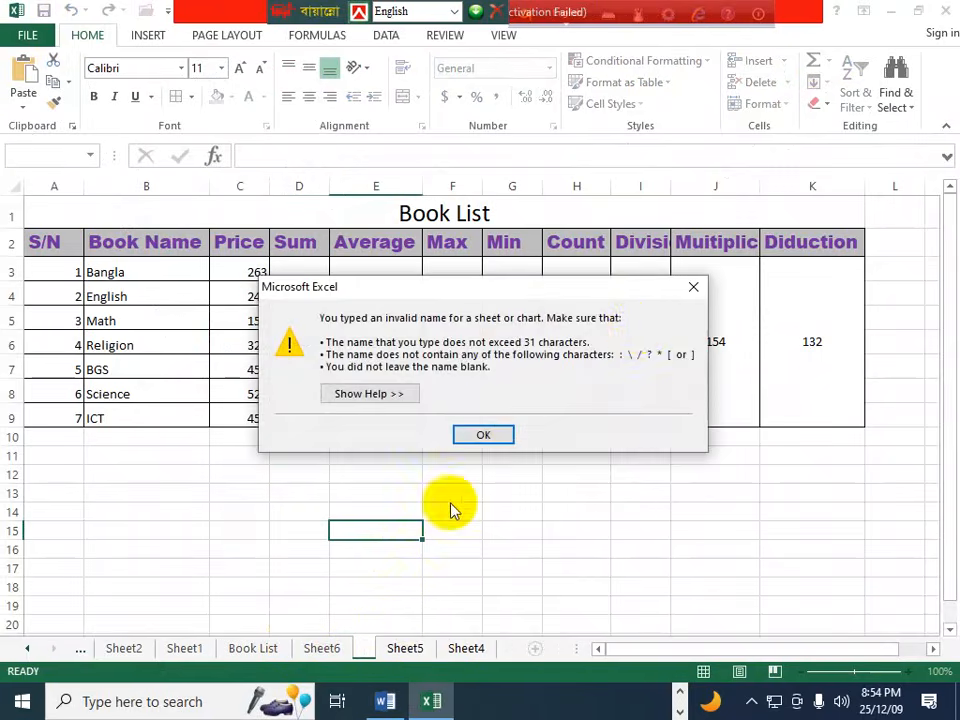
key(Return)
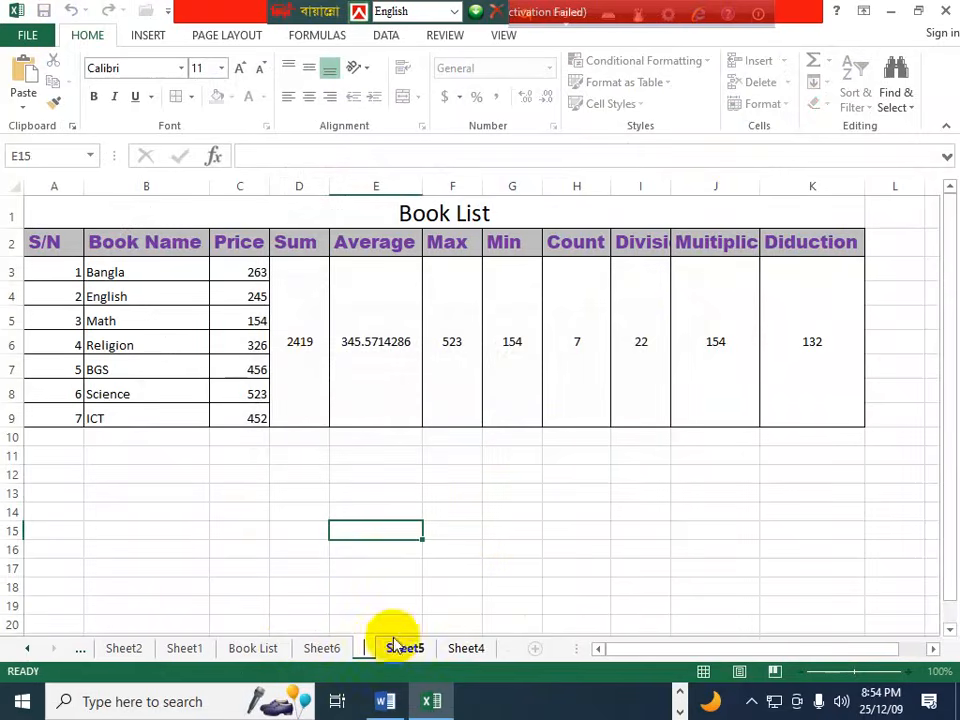
text(e)
click(570, 588)
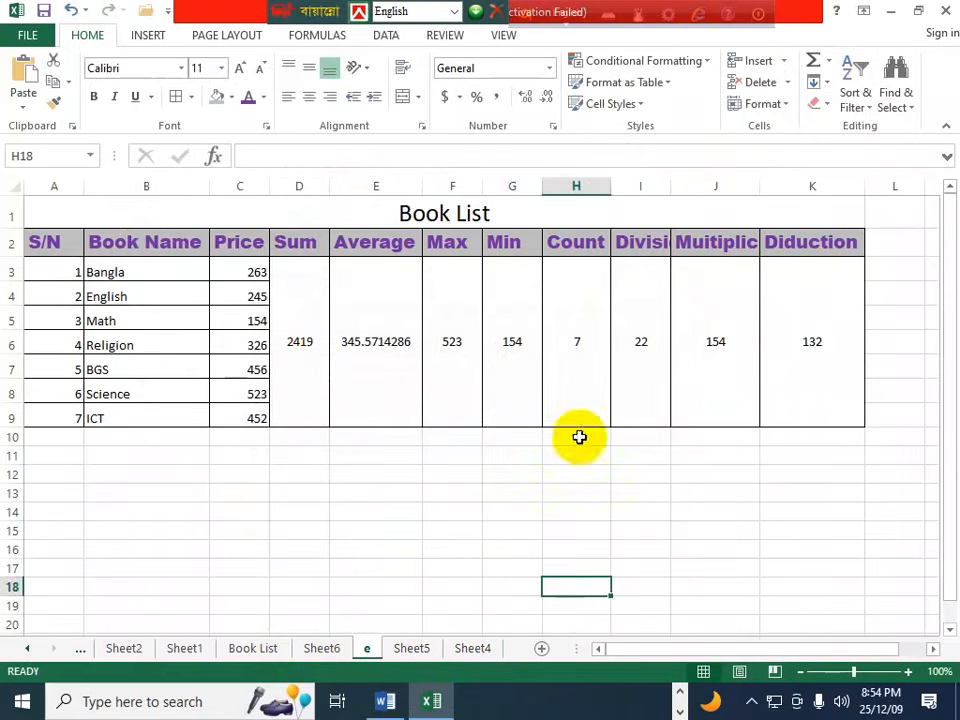
Rename the current sheet as Book List 1 with the Rename Sheet command
click(770, 104)
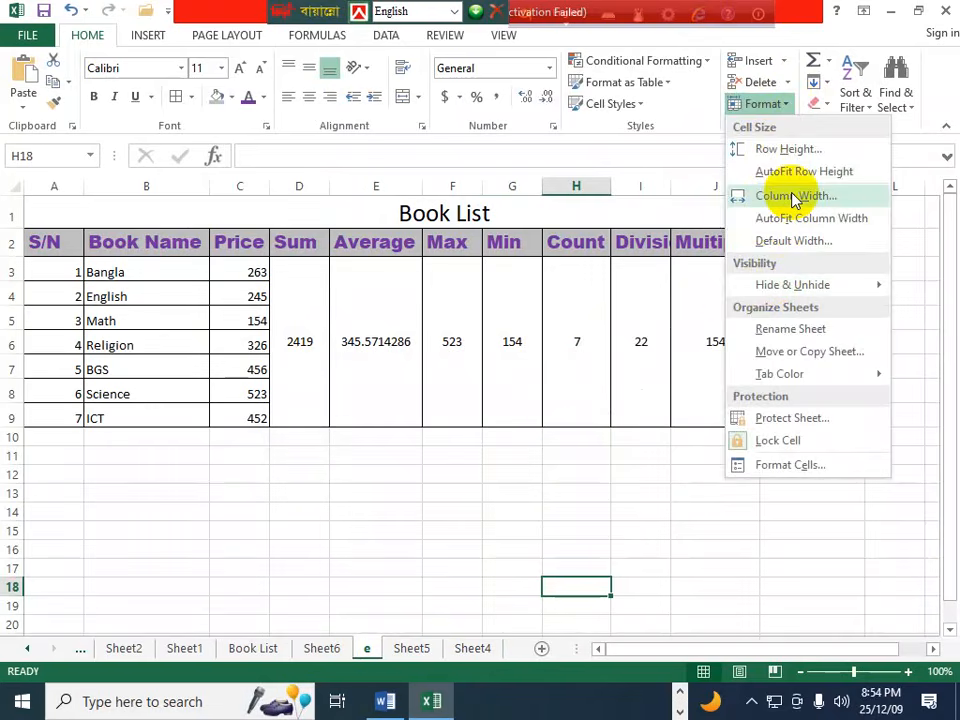
click(790, 329)
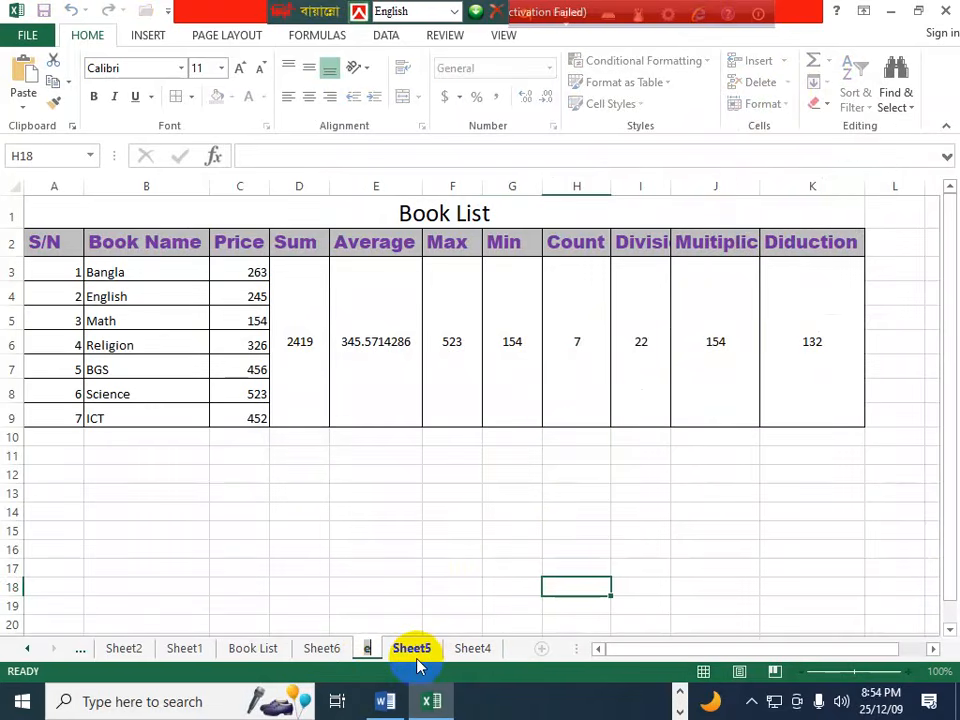
text(Book Li)
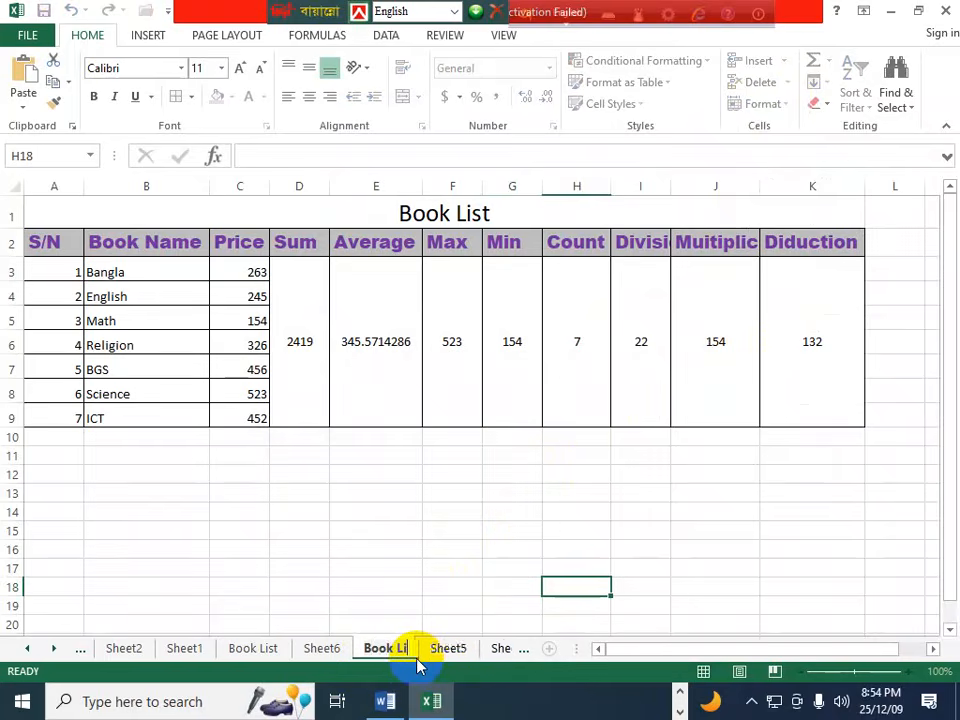
text(st)
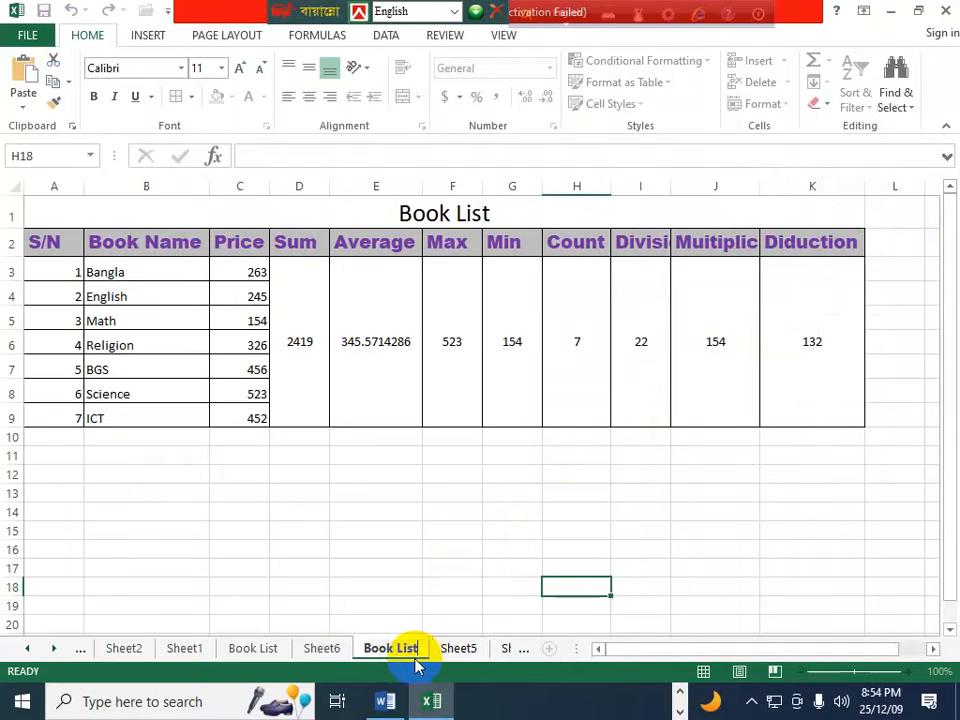
text( 1)
click(440, 567)
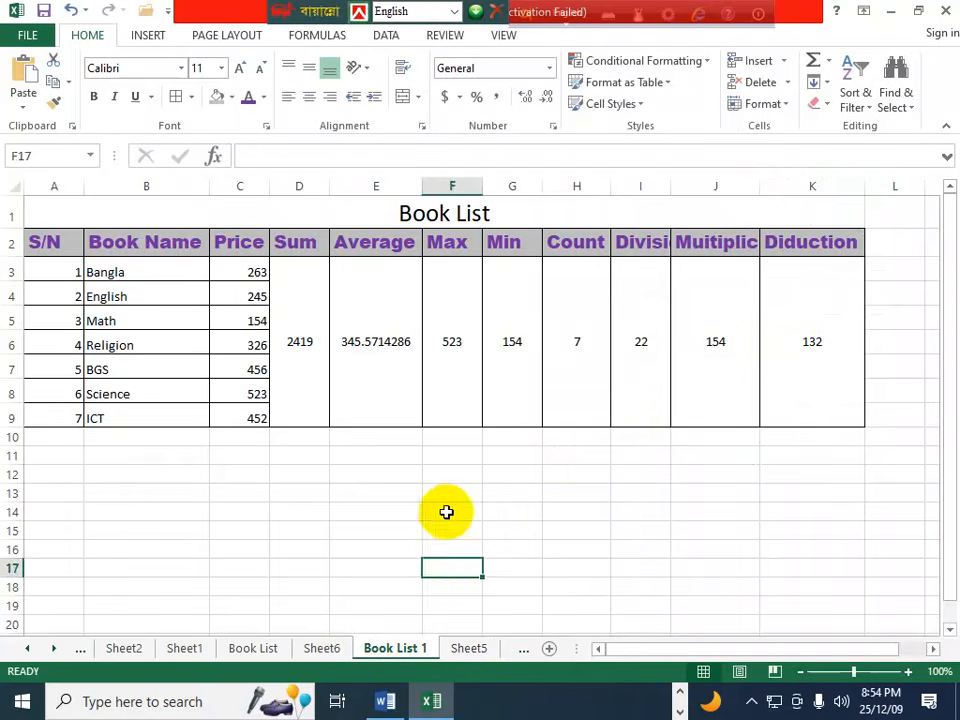
Open the Book List 1 sheet's name for editing, both directly and with the Rename command, and leave it without edits
click(500, 510)
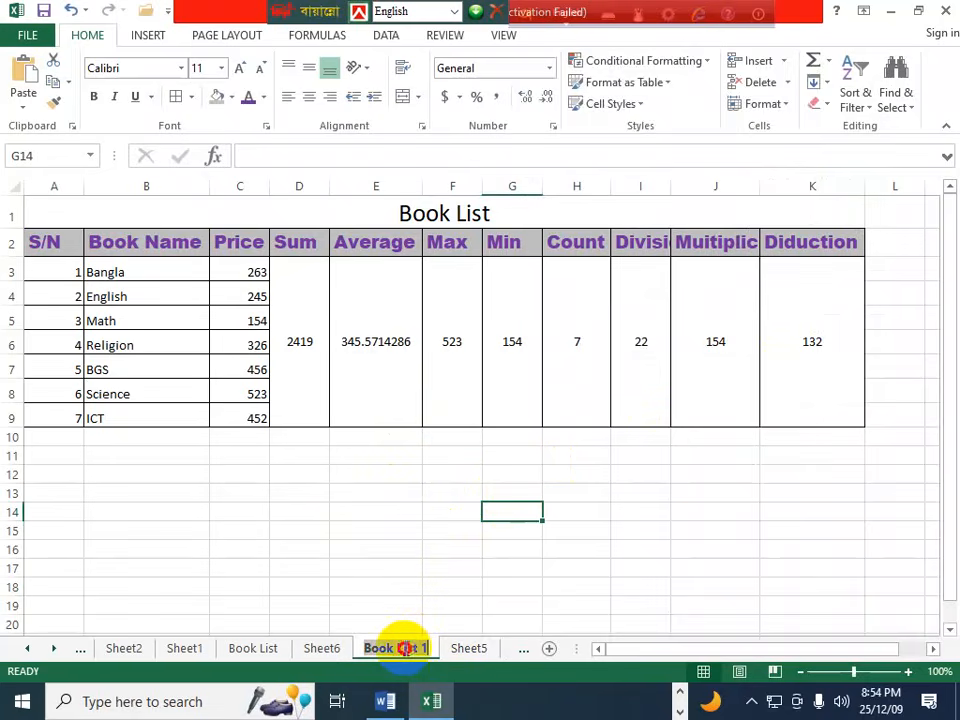
double_click(410, 650)
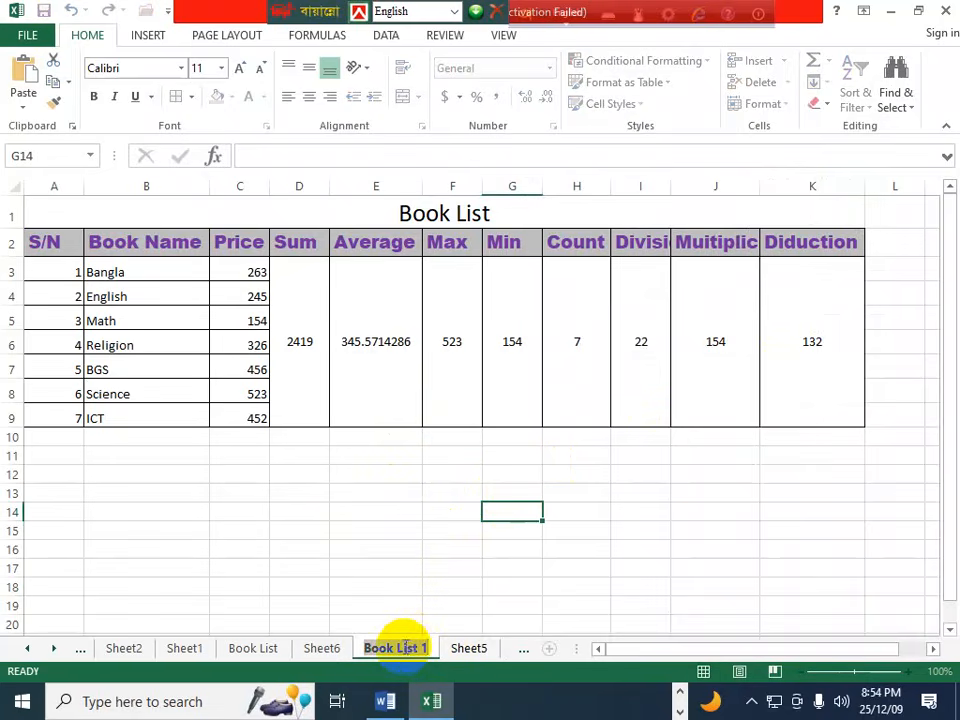
click(418, 587)
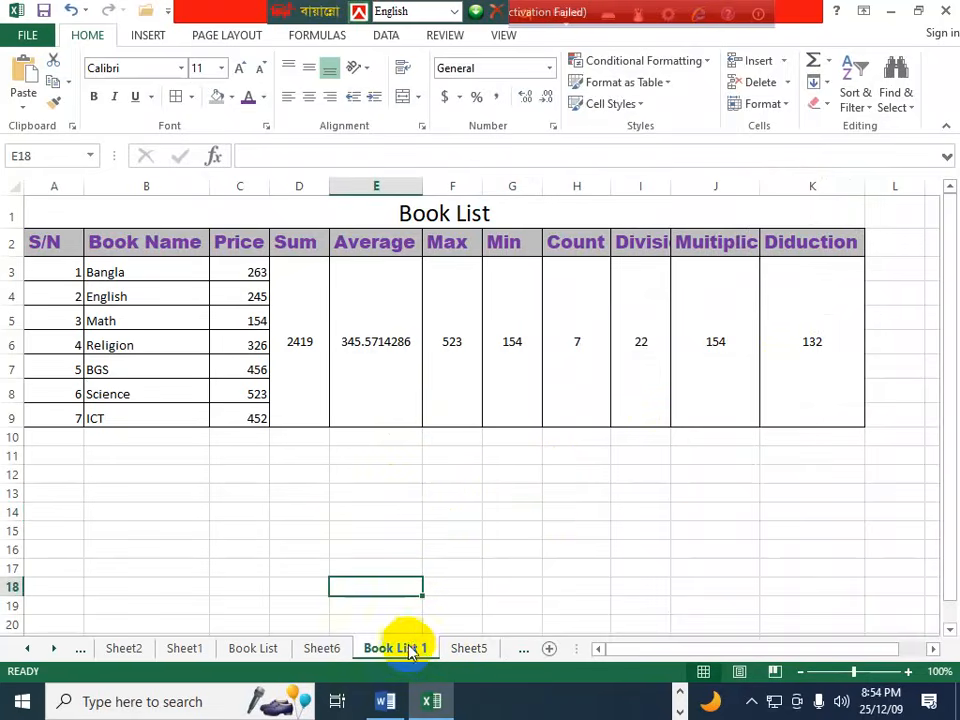
right_click(410, 650)
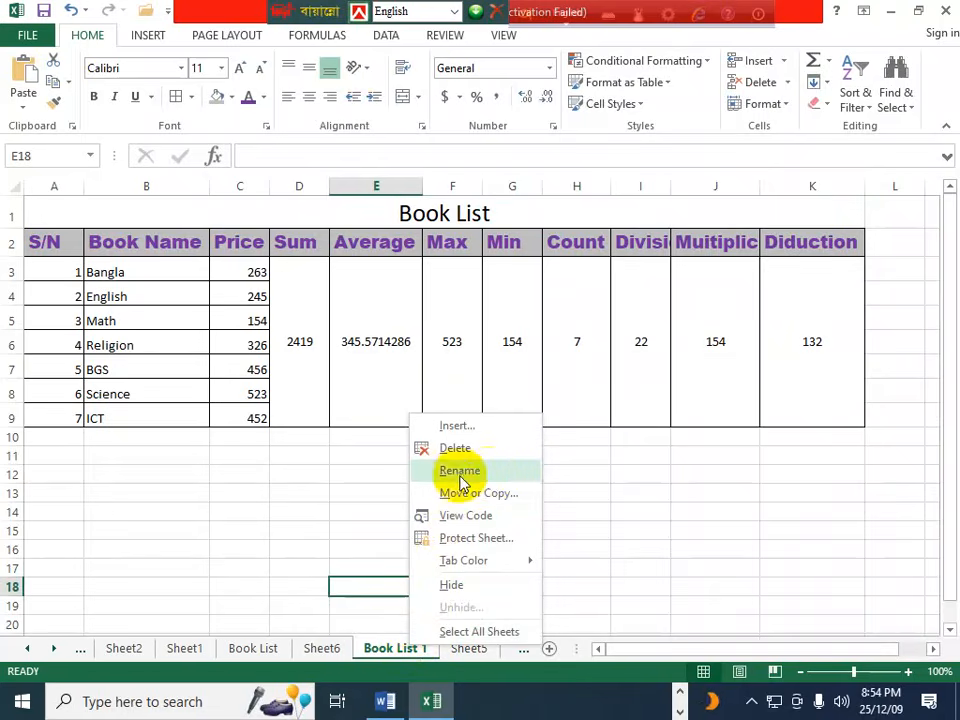
click(452, 506)
click(467, 579)
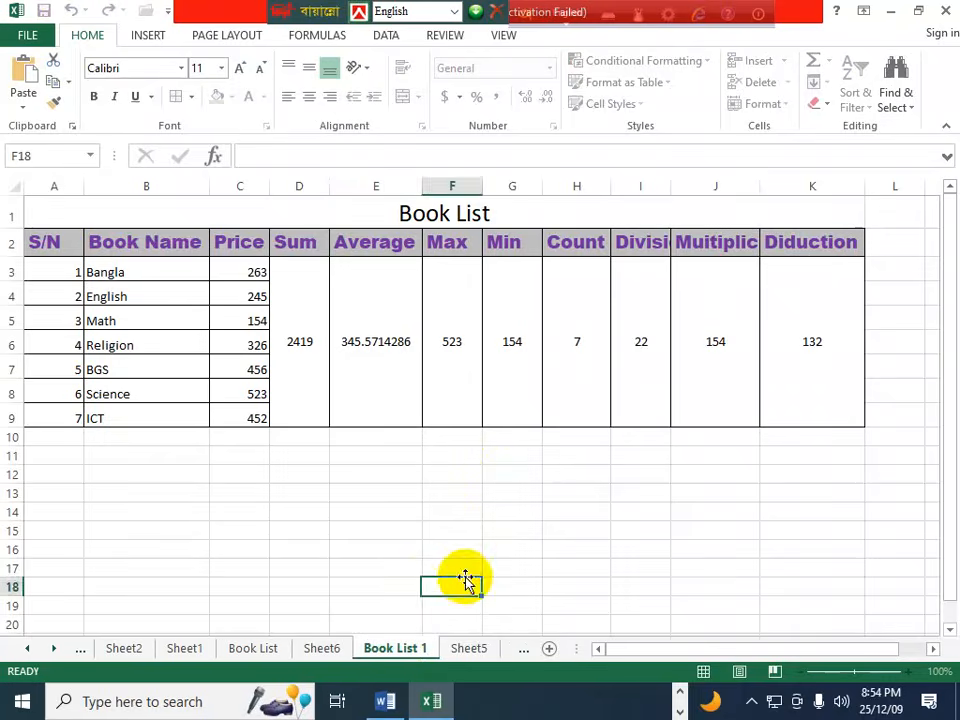
Switch to Word to read the instructions for saving a file by password, and return to Excel
click(445, 512)
key(alt+Tab)
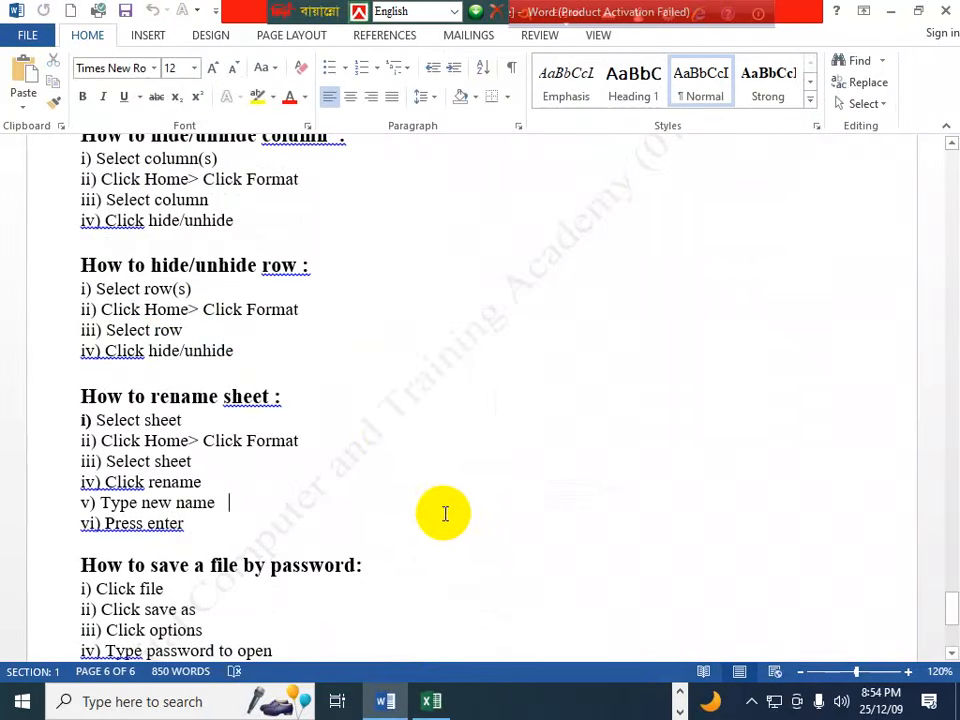
scroll(390, 459, down, 1)
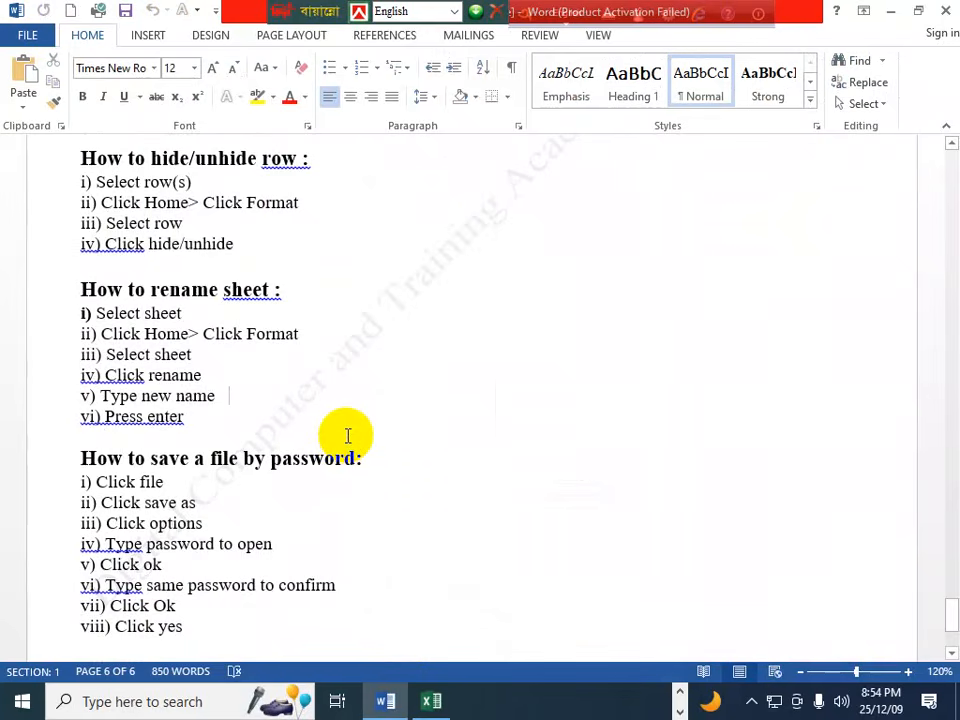
scroll(348, 435, down, 2)
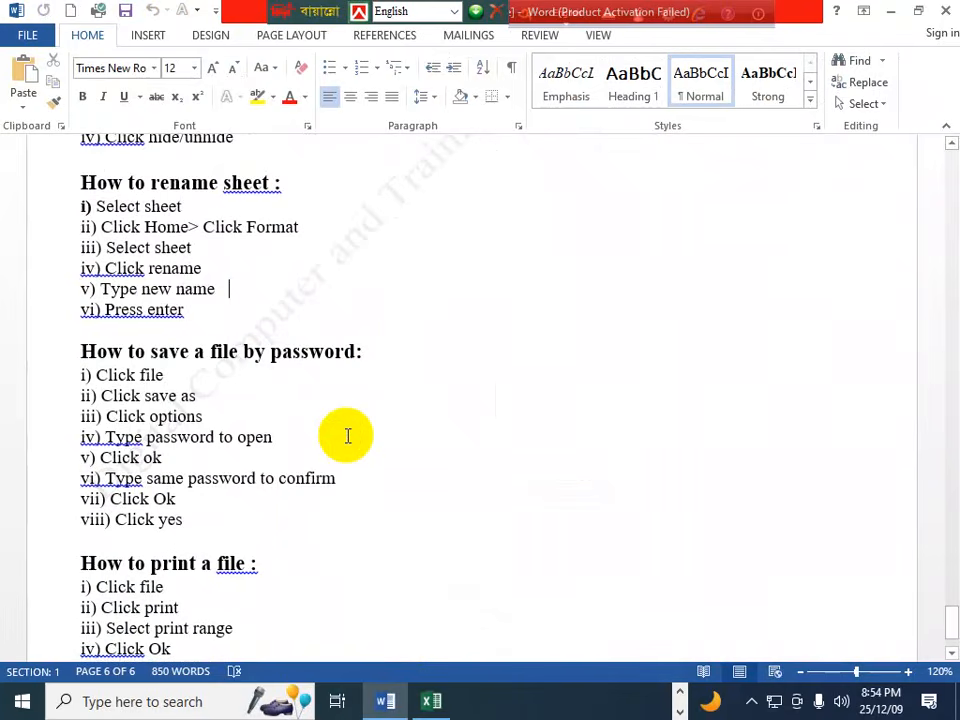
scroll(348, 435, up, 1)
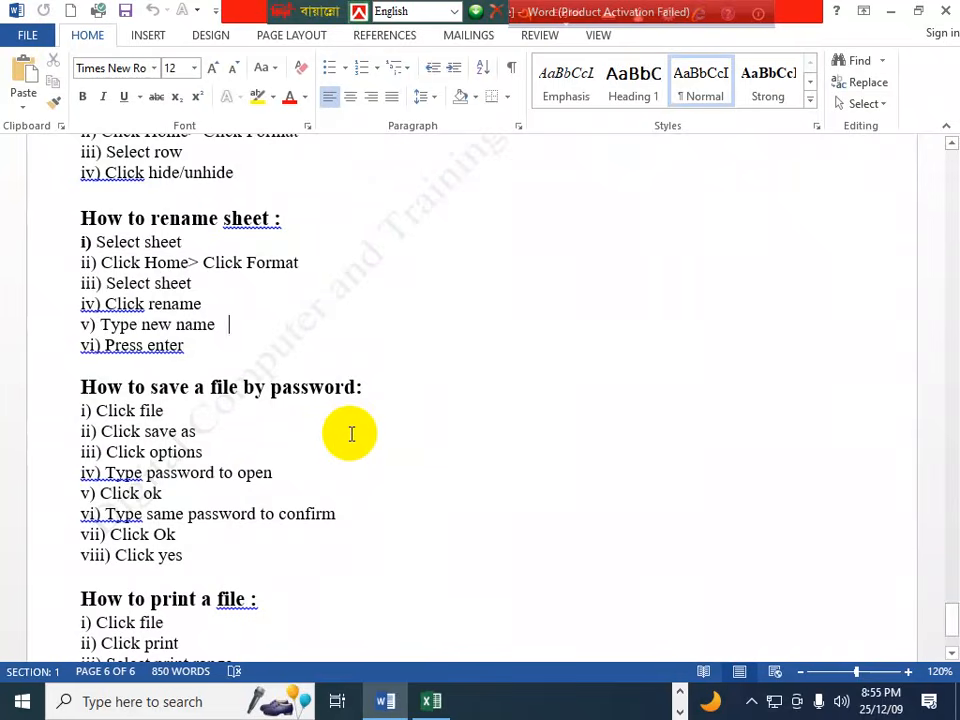
key(alt+Tab)
click(236, 492)
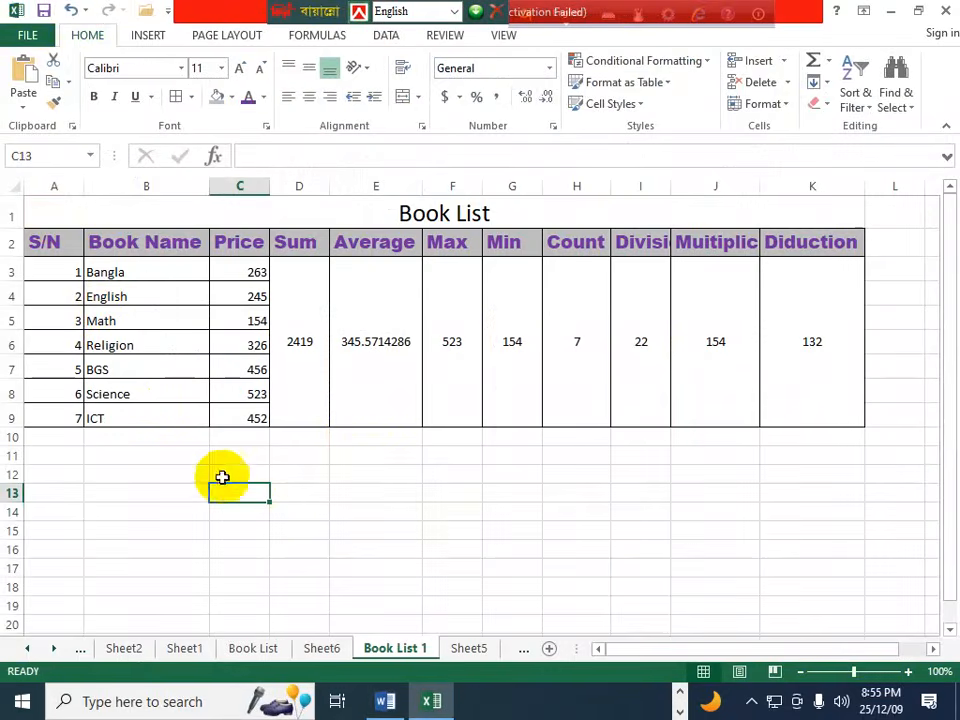
click(30, 33)
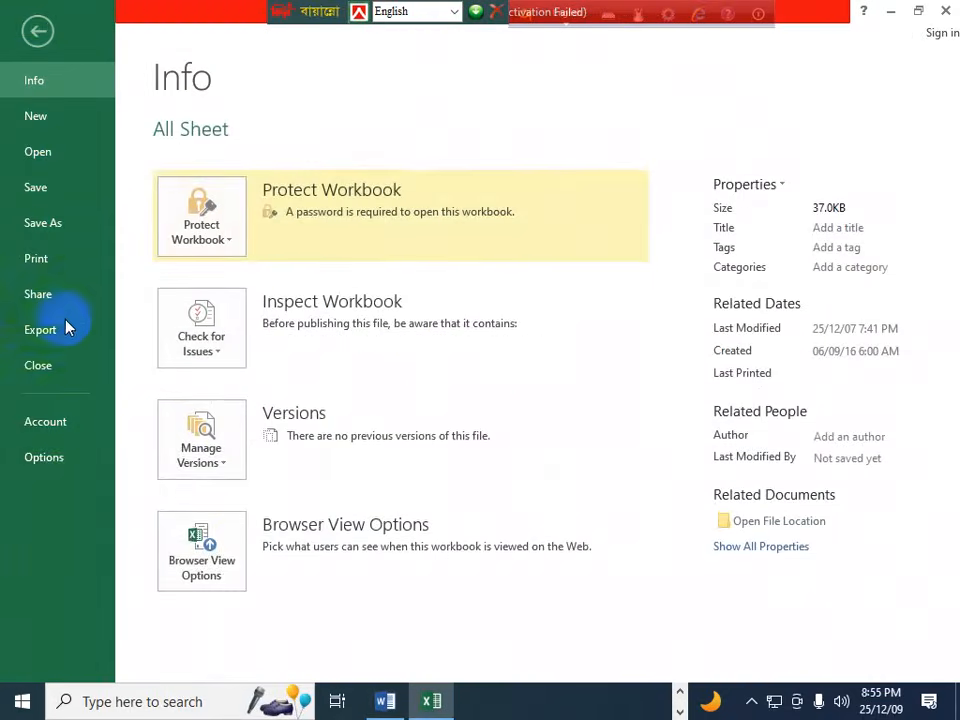
click(79, 467)
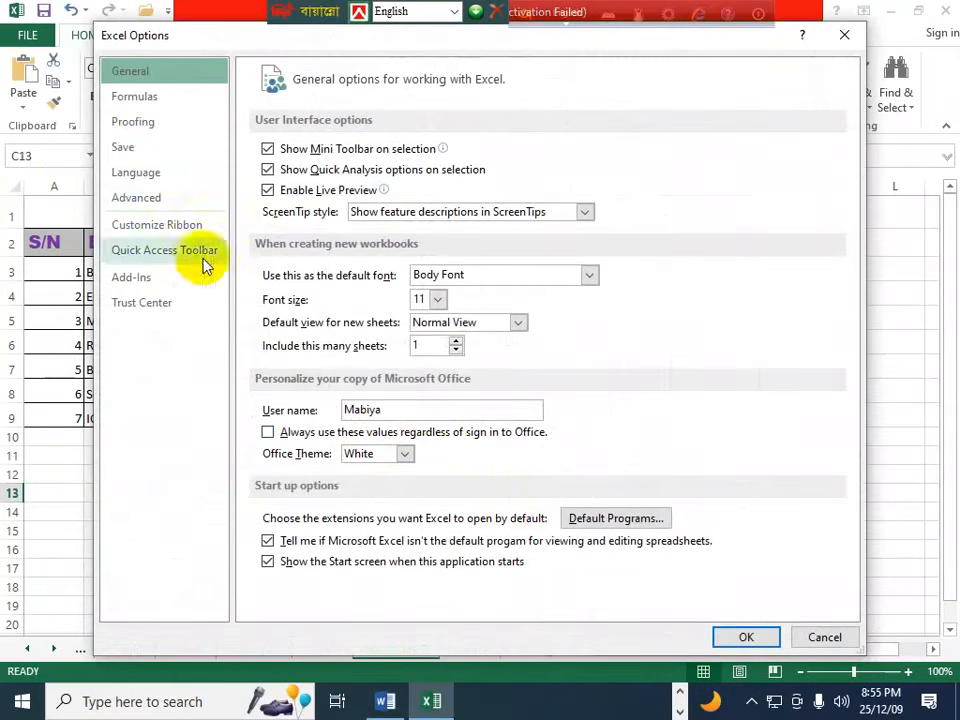
click(843, 35)
Save the workbook as All Sheet in the Desktop file folder, going through its password to open in General Options, and replace the existing file
click(28, 40)
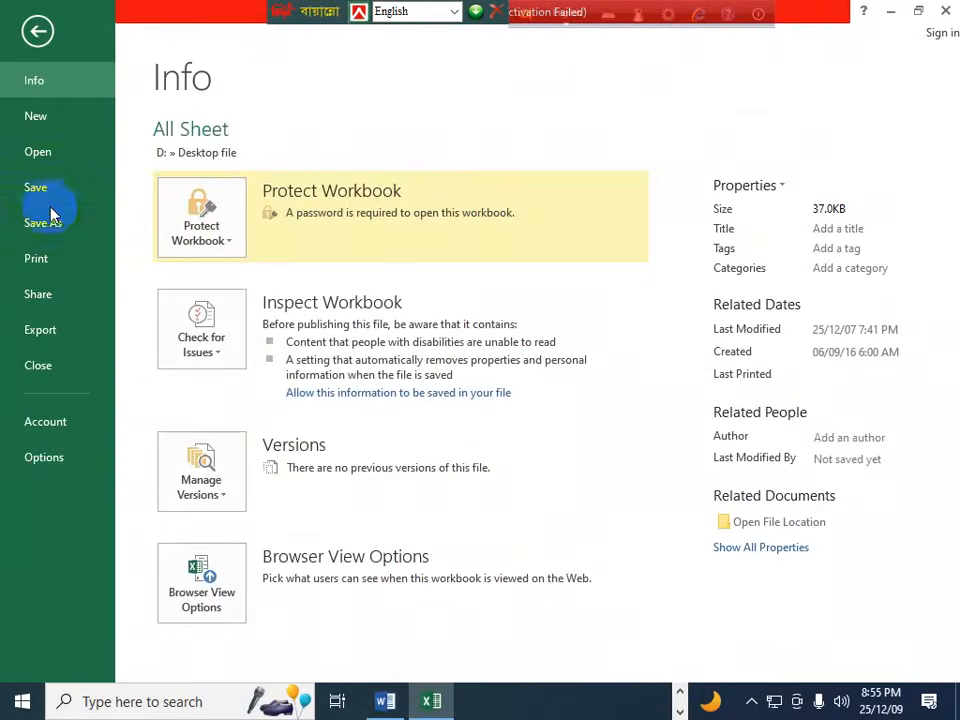
click(50, 218)
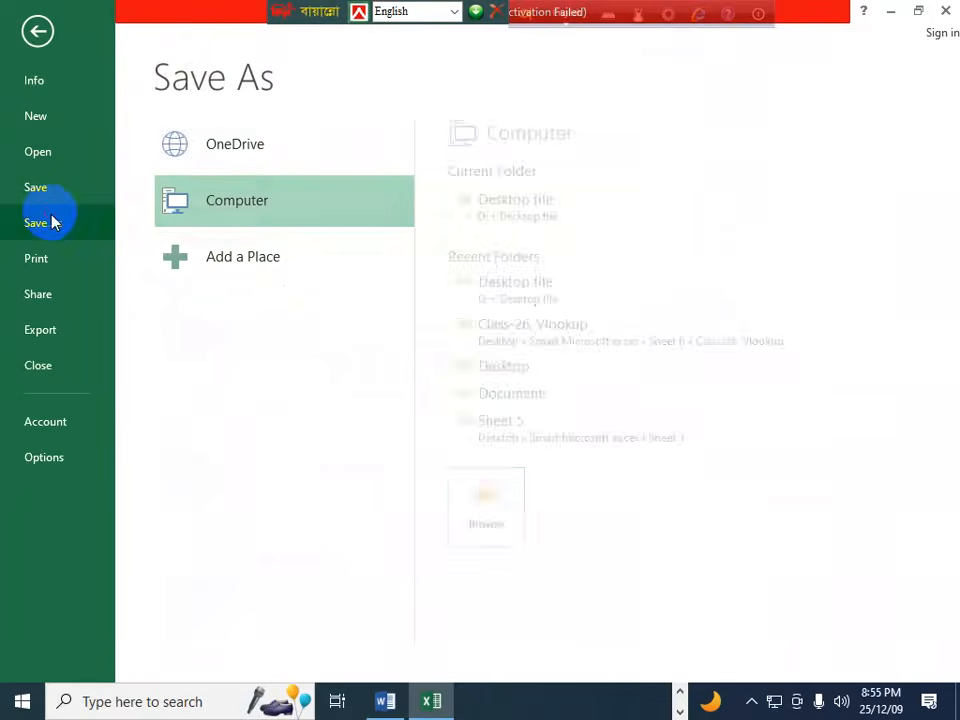
click(476, 518)
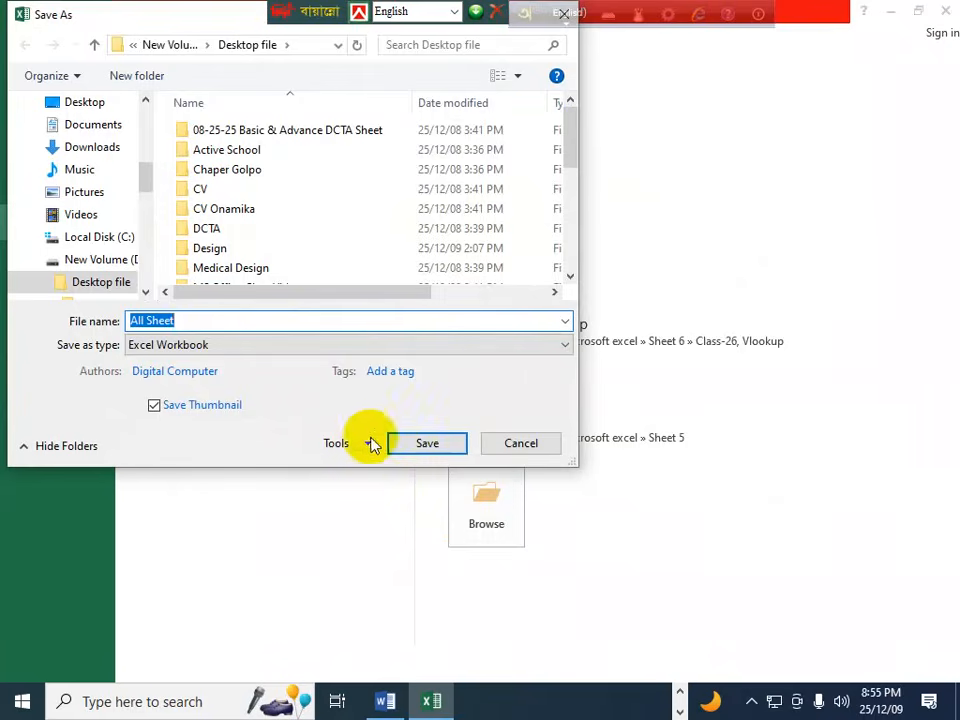
click(339, 445)
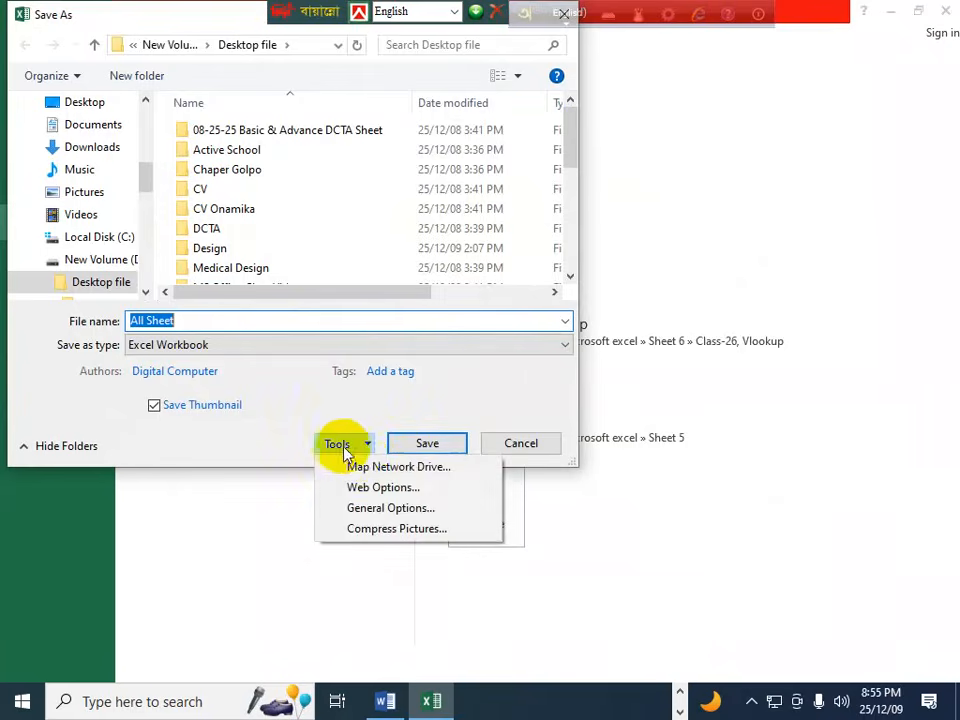
click(383, 508)
drag(521, 352, 479, 355)
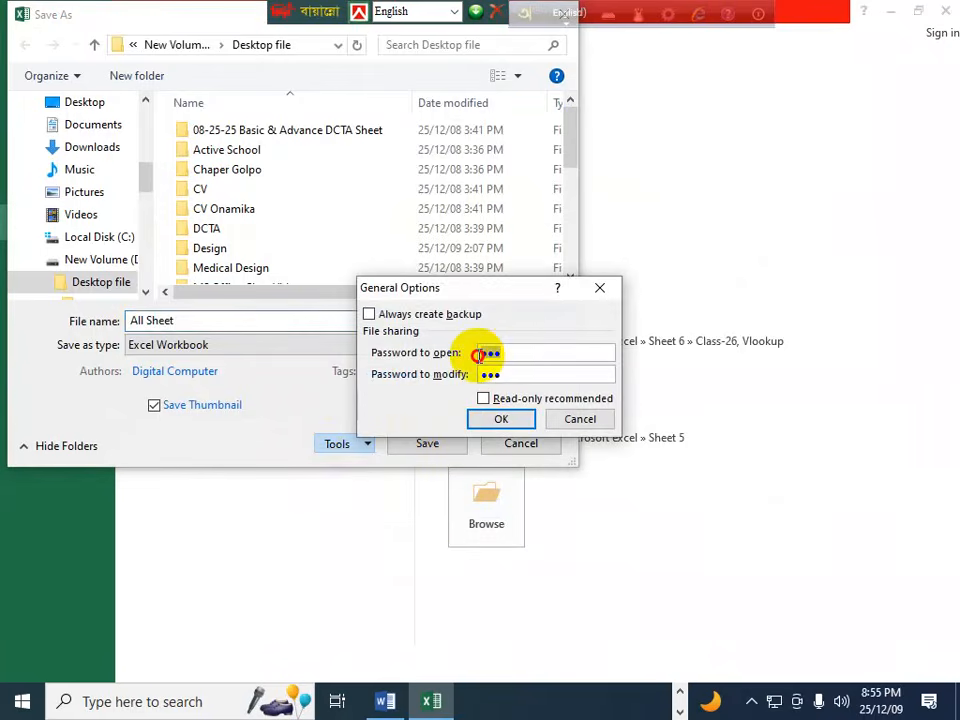
click(499, 421)
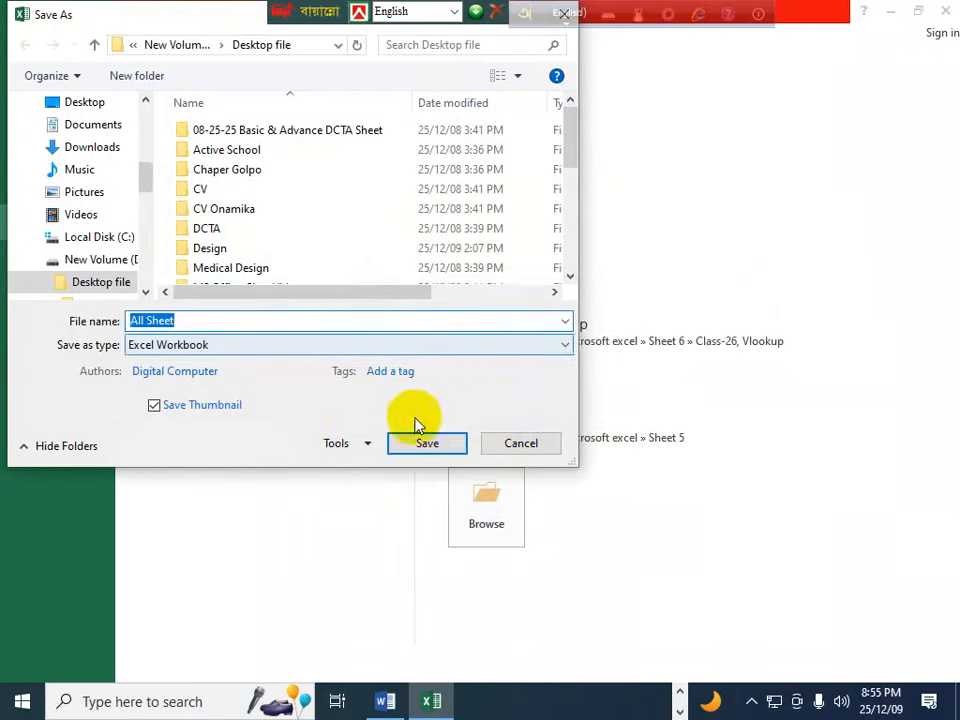
click(424, 446)
click(523, 357)
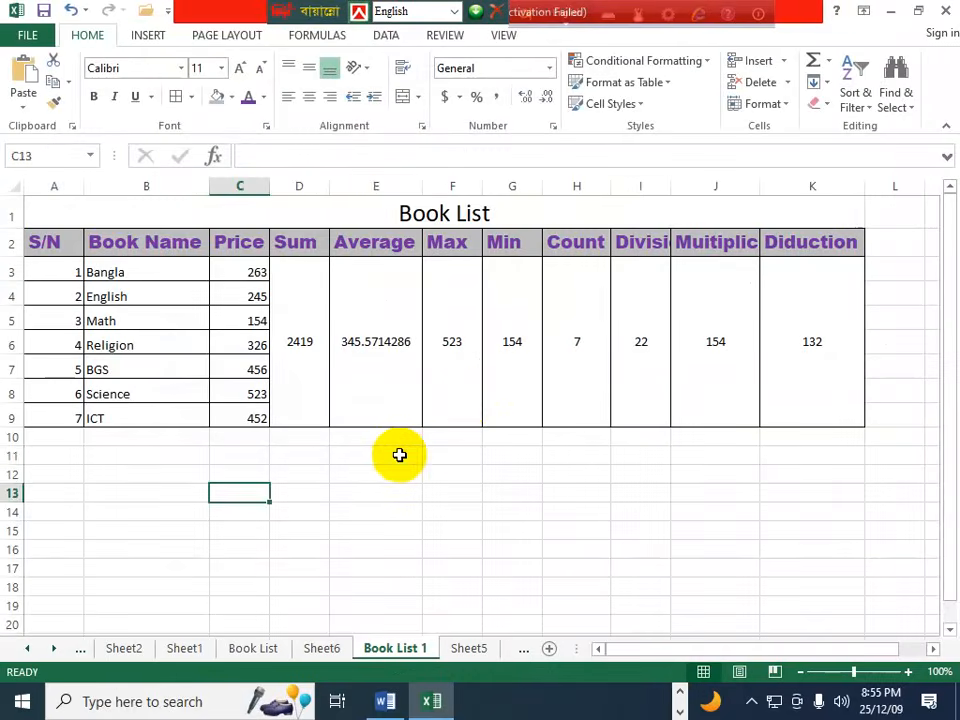
click(399, 455)
click(322, 470)
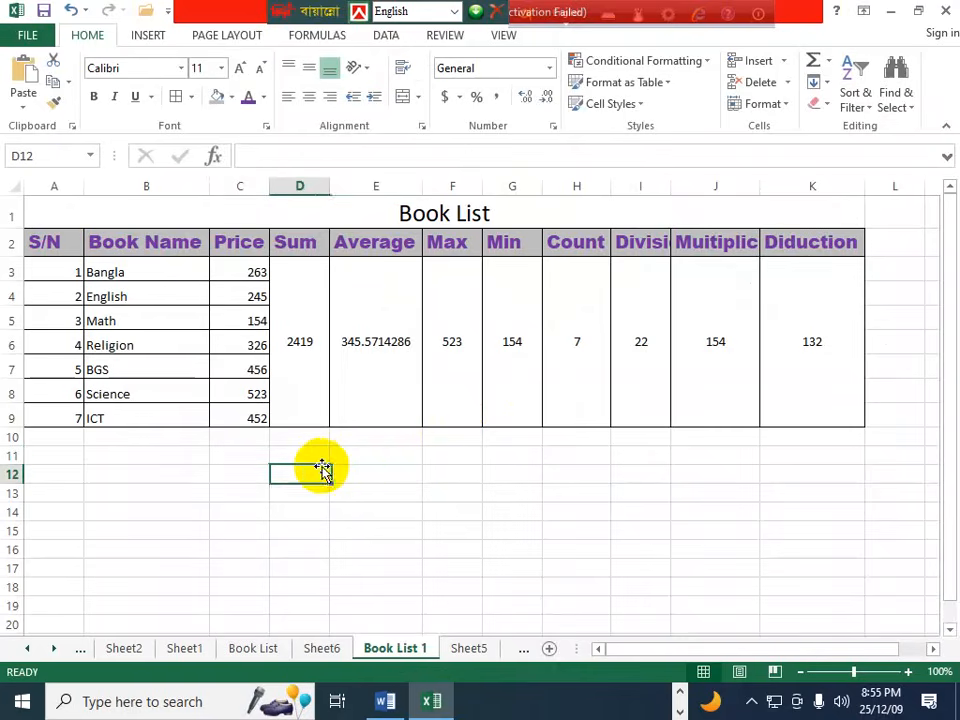
Switch to Word to check the password-saving instructions again, and return to Excel
key(alt)
key(alt+Tab)
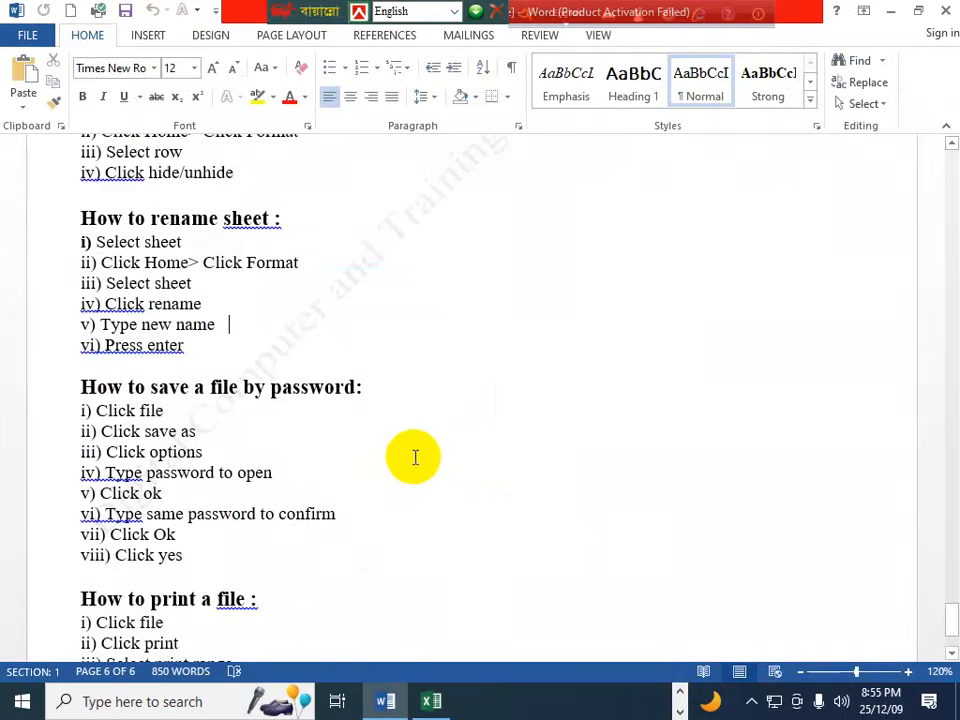
key(alt+Tab)
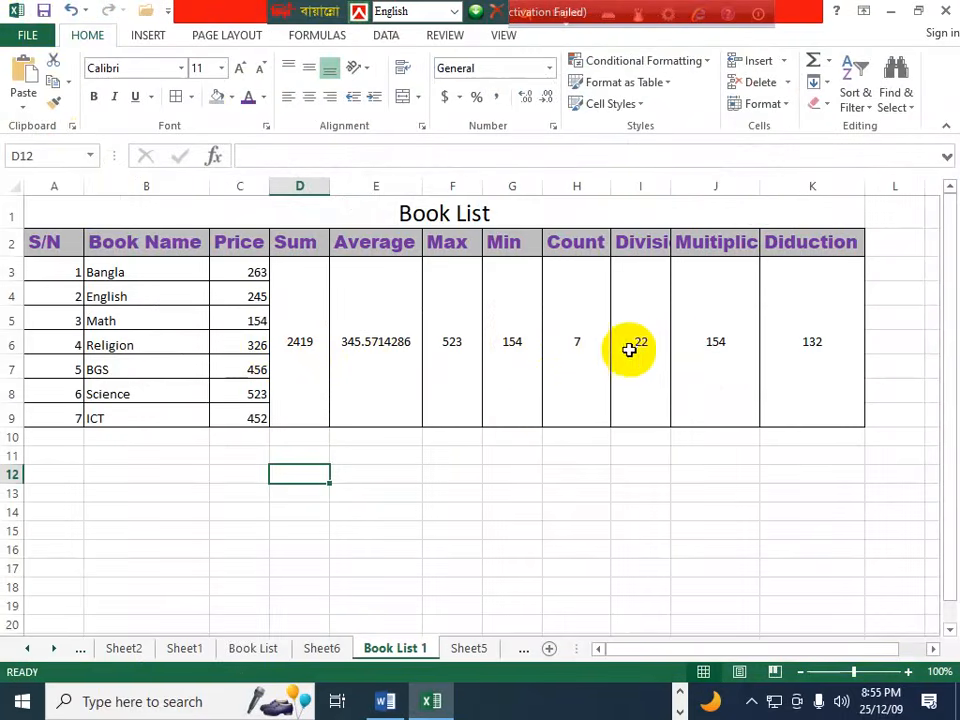
Clear the password to open in General Options and save the workbook as All Sheet in the Desktop file folder, replacing the existing file
click(32, 36)
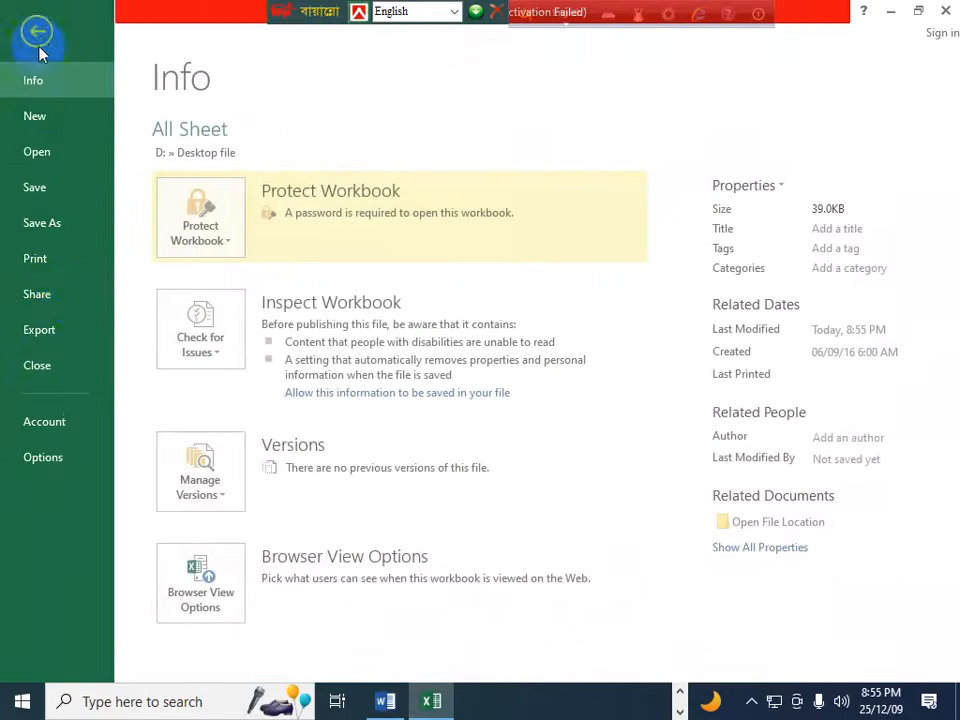
click(57, 230)
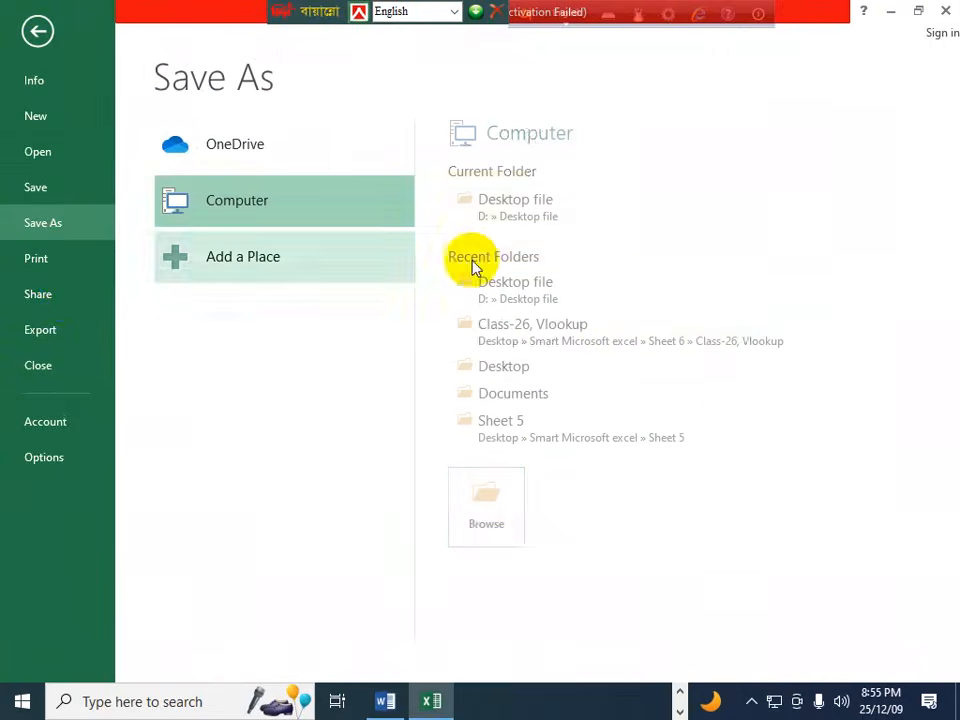
click(502, 514)
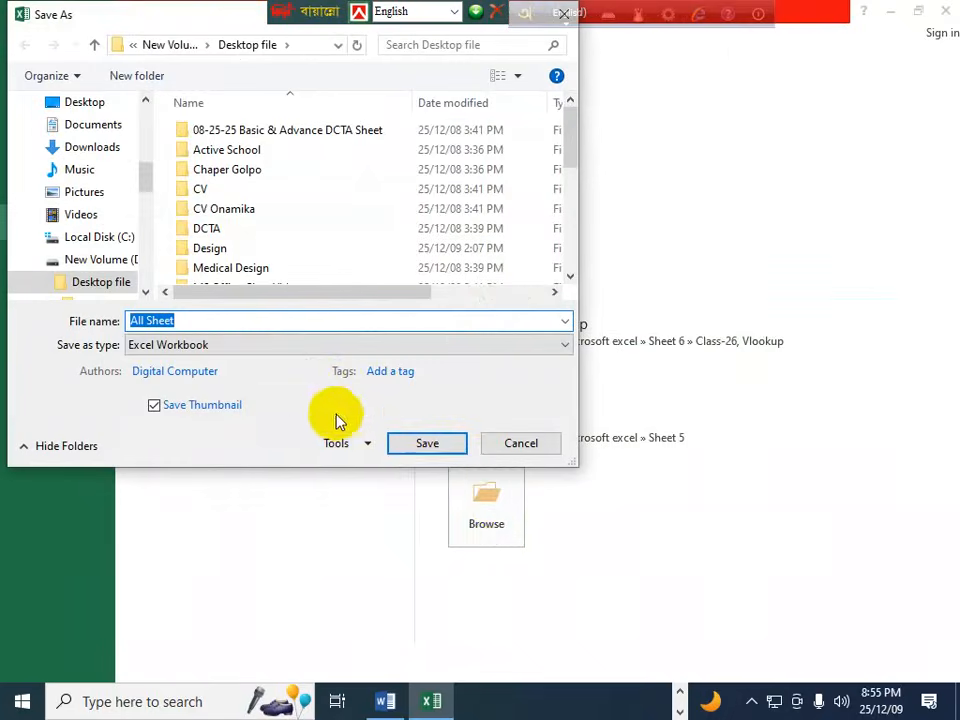
click(338, 445)
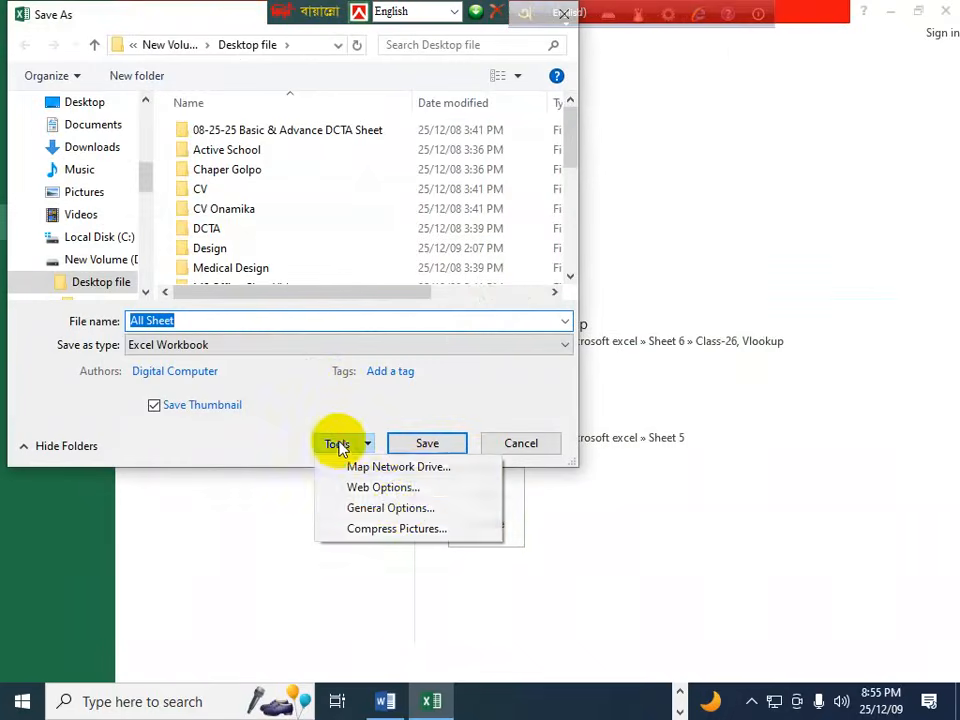
click(398, 509)
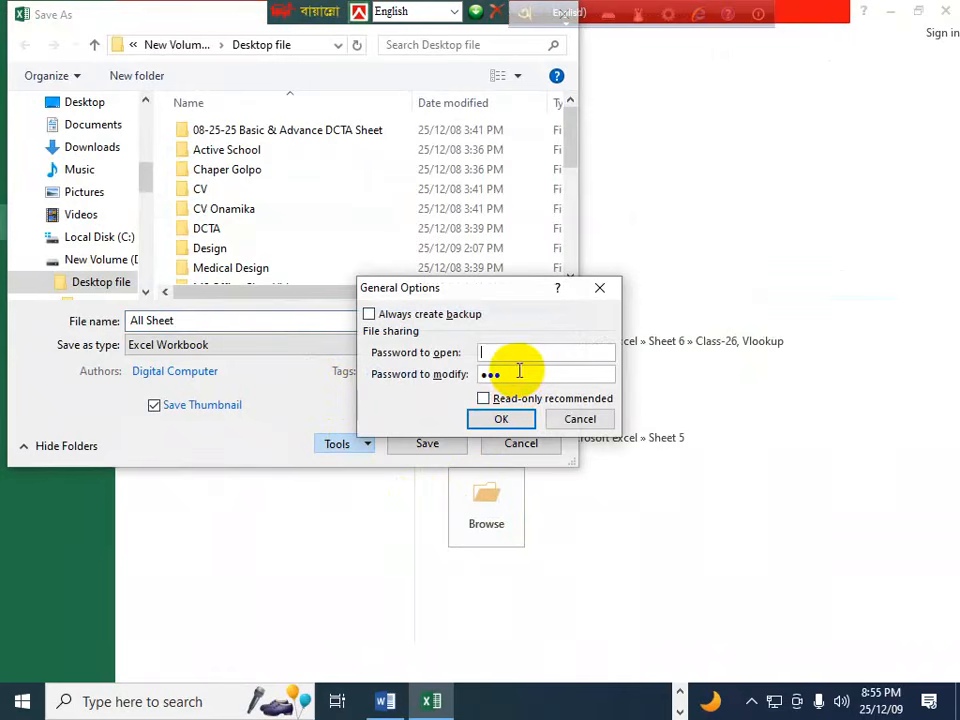
click(502, 419)
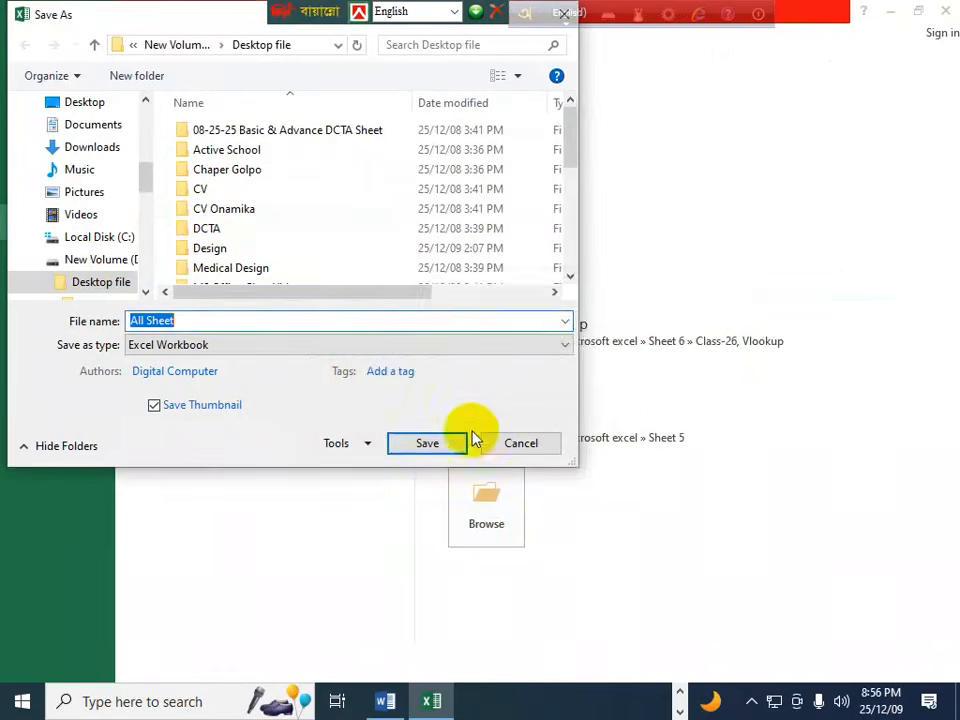
click(430, 444)
click(542, 349)
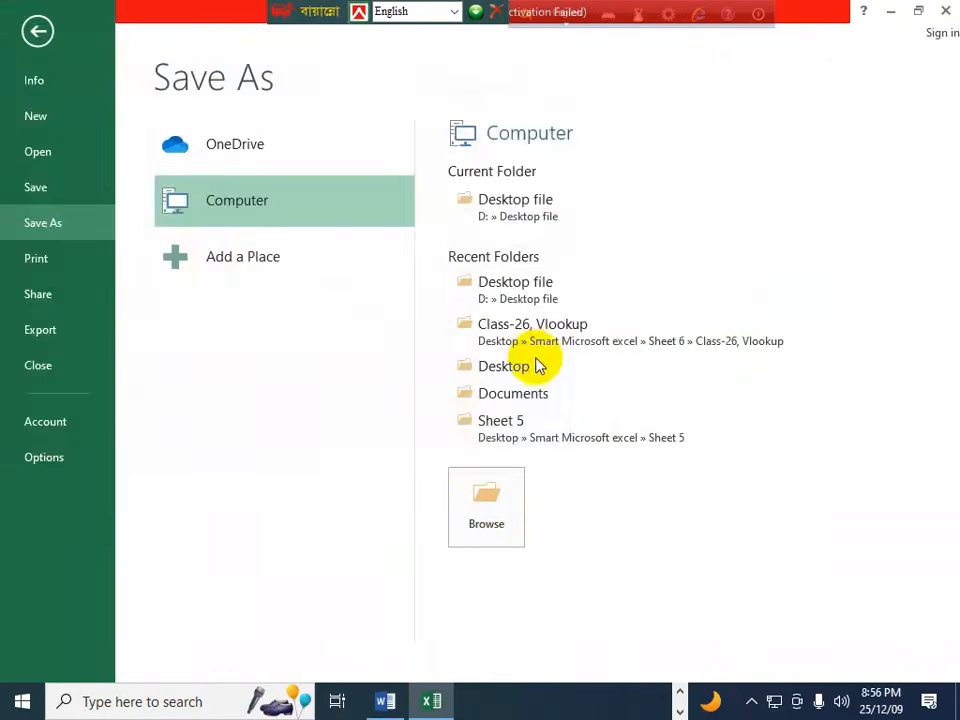
click(394, 474)
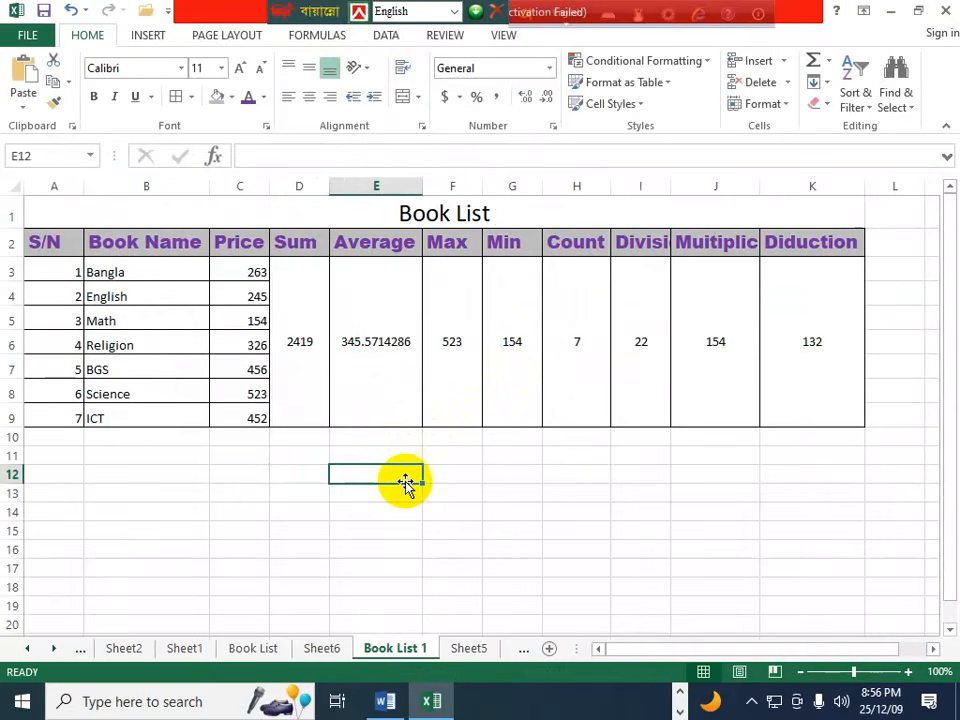
Switch to Word to read the instructions for printing a file, and return to Excel
key(alt+Tab)
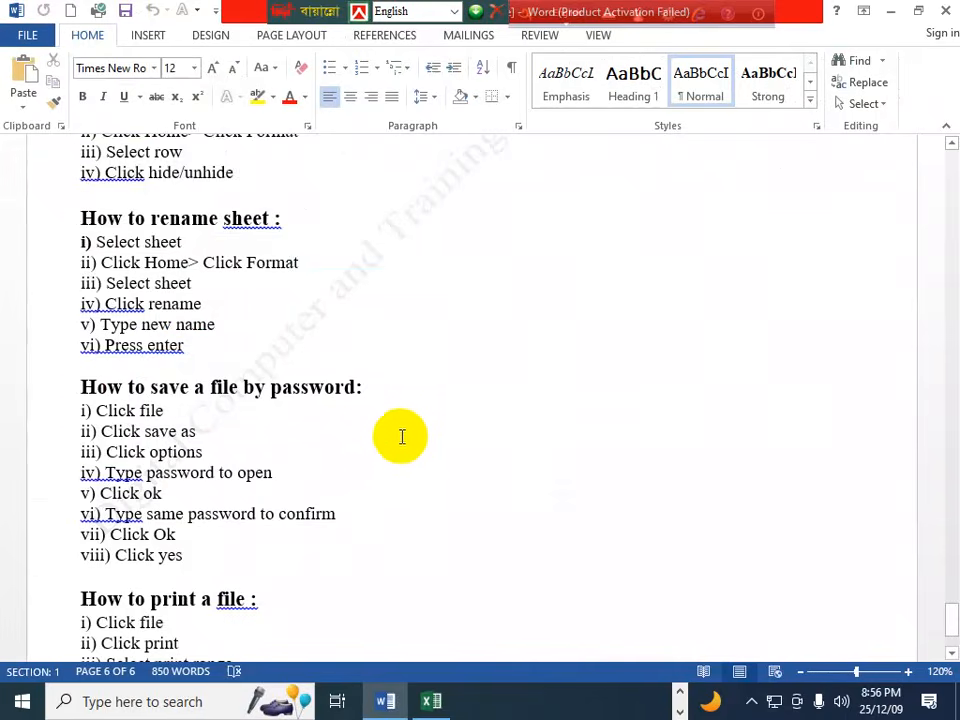
scroll(400, 436, down, 3)
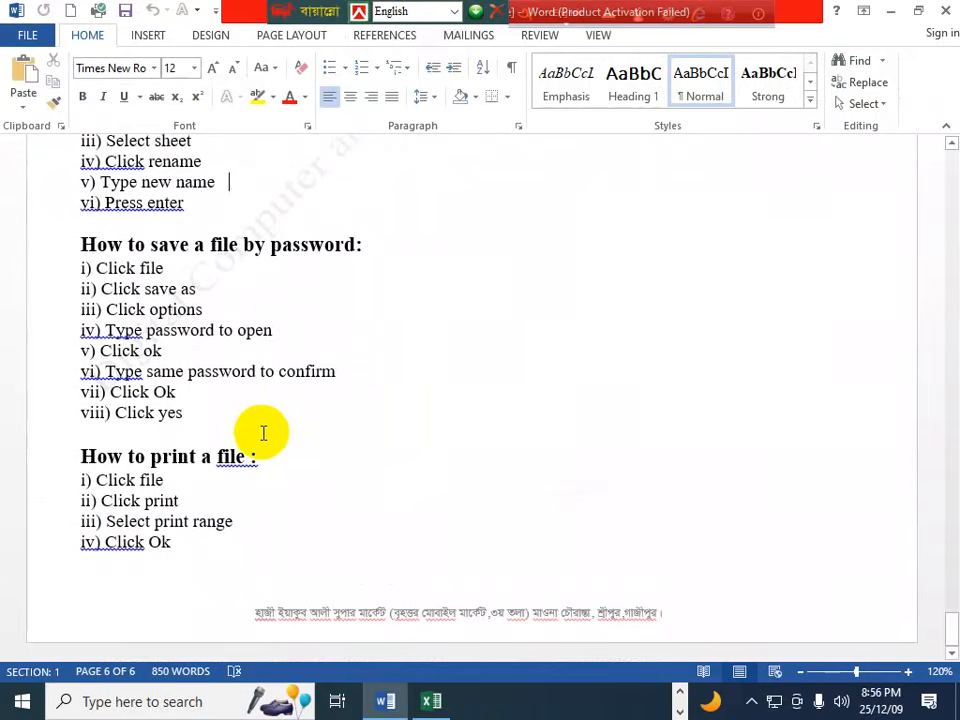
click(165, 481)
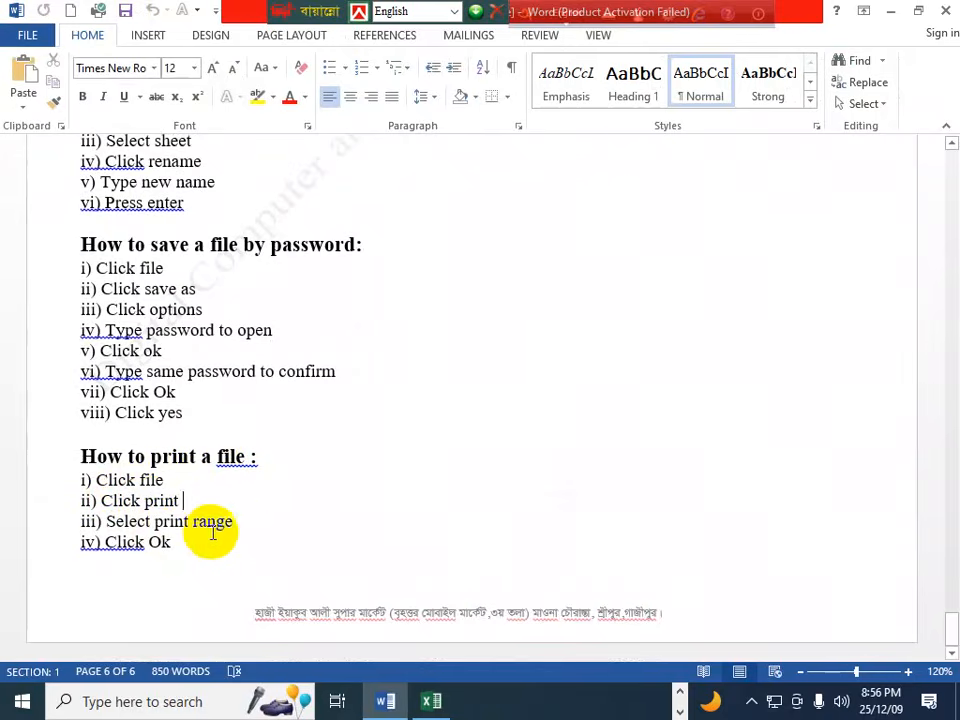
click(178, 560)
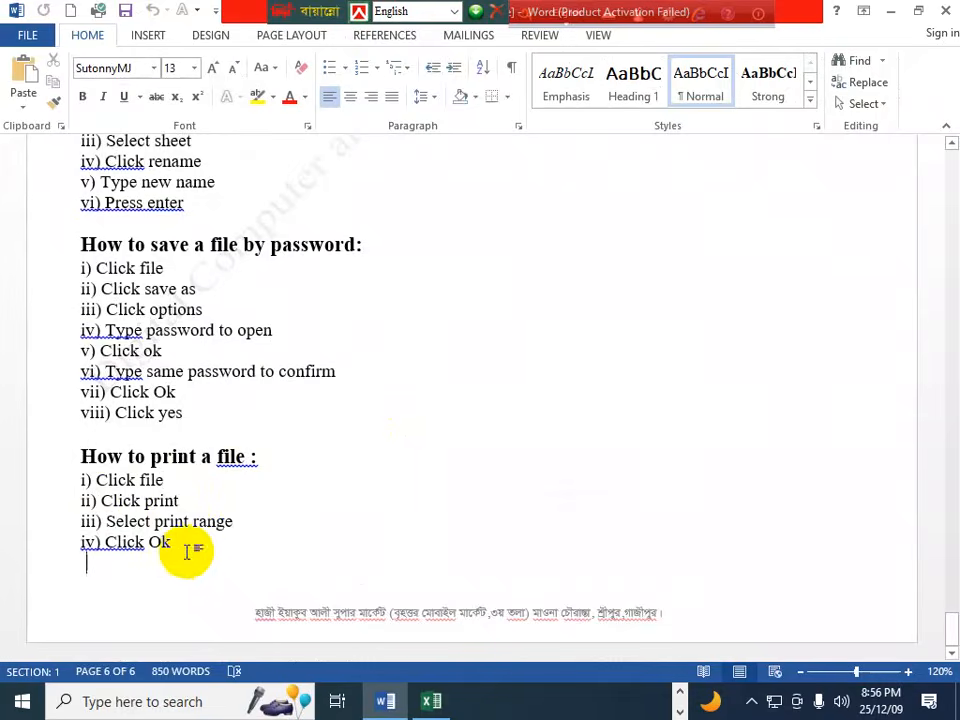
key(alt+Tab)
click(386, 492)
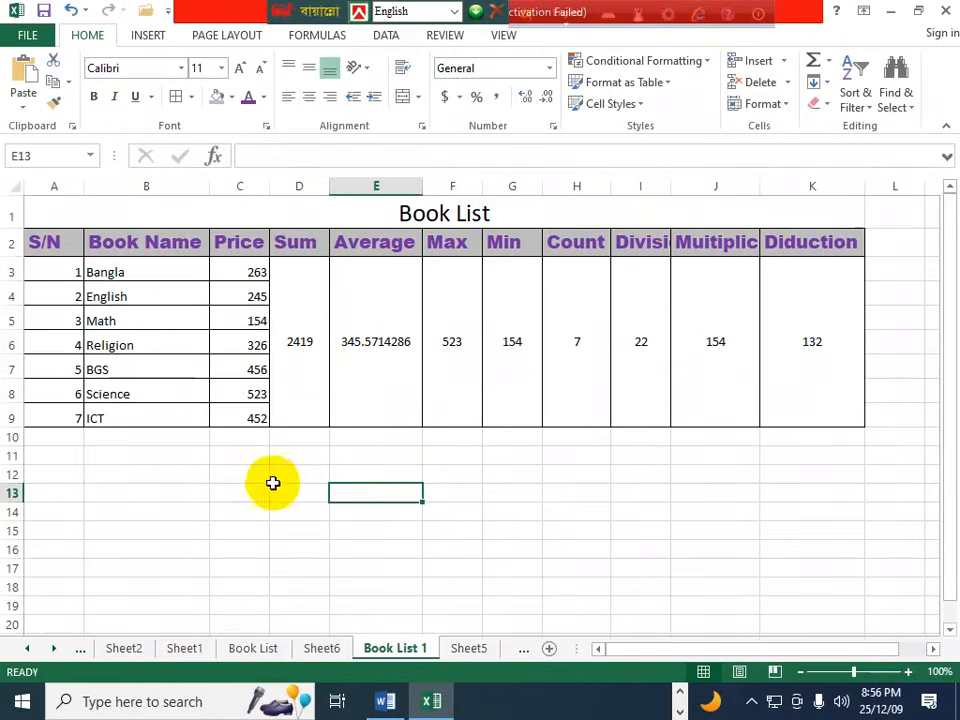
Widen column I on the Book List 1 sheet so the Division heading fits
click(245, 456)
drag(669, 188, 698, 189)
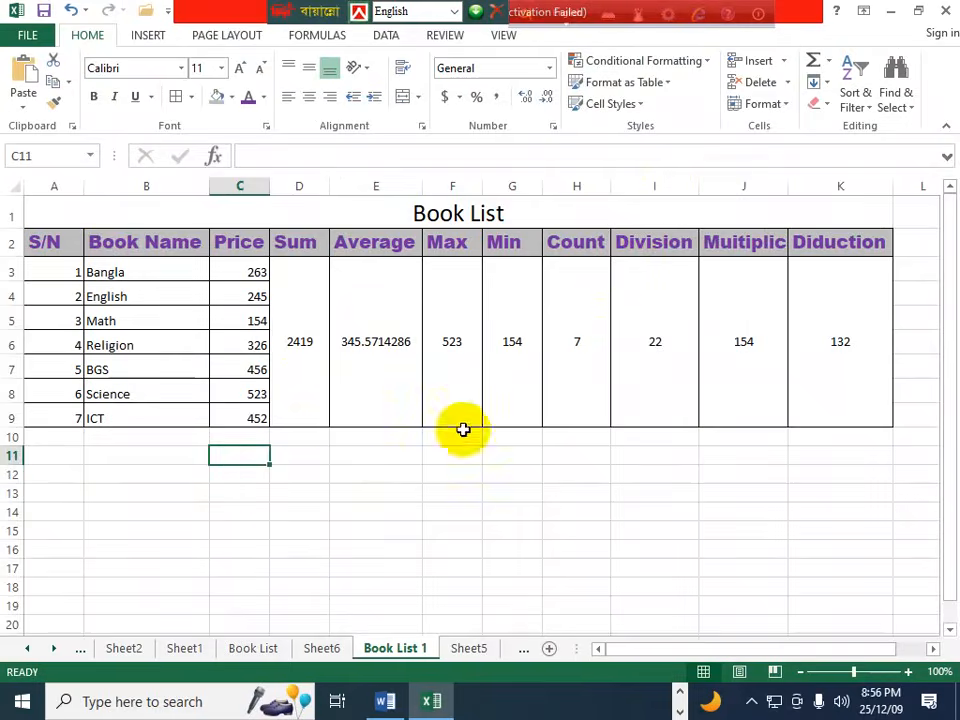
click(299, 493)
Open the print settings for the Book List 1 sheet, keep the EPSON L130 Series printer, and set the pages from 1 to 2
click(24, 35)
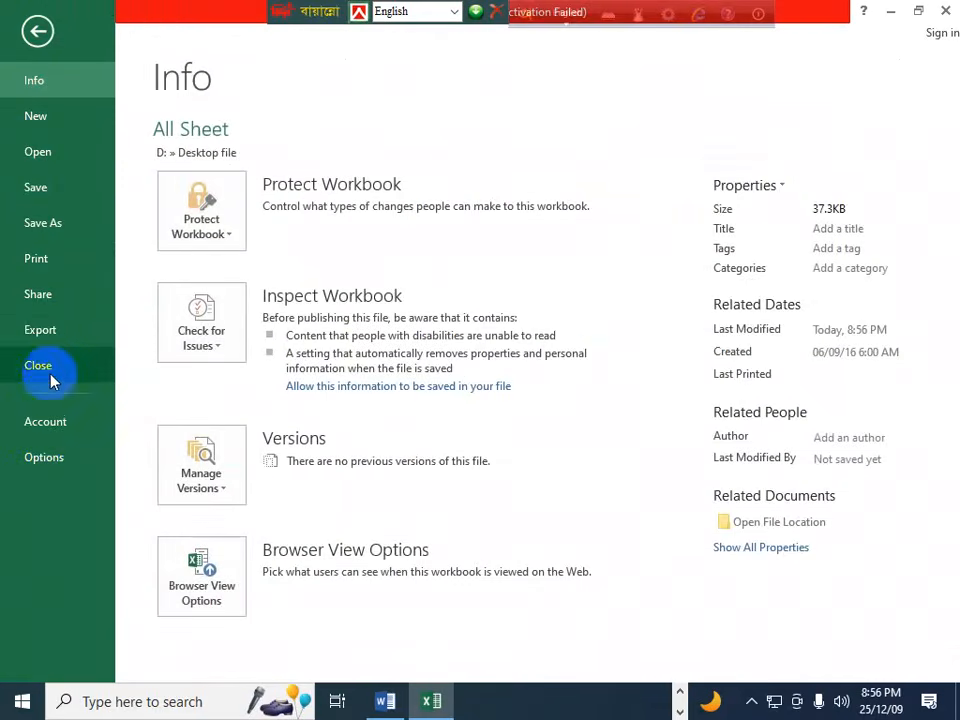
click(53, 262)
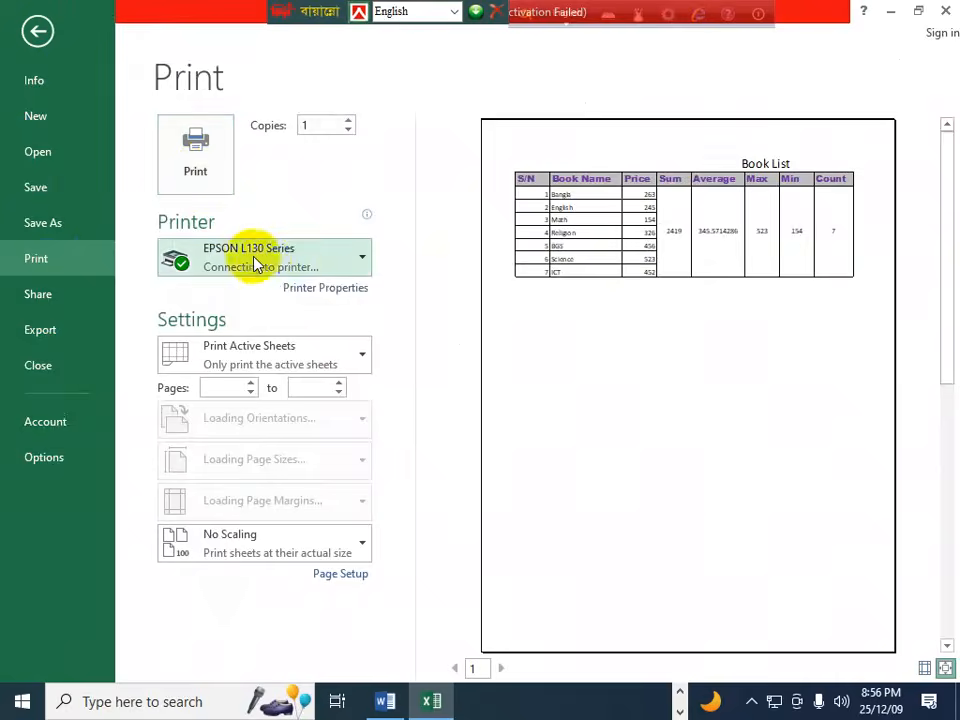
click(336, 265)
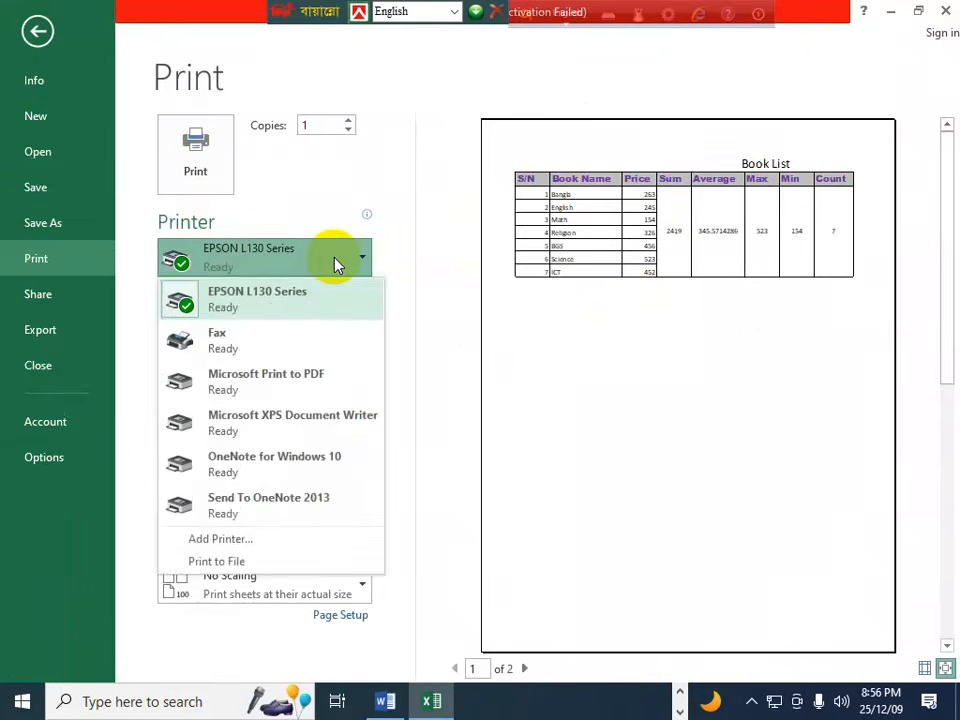
click(336, 265)
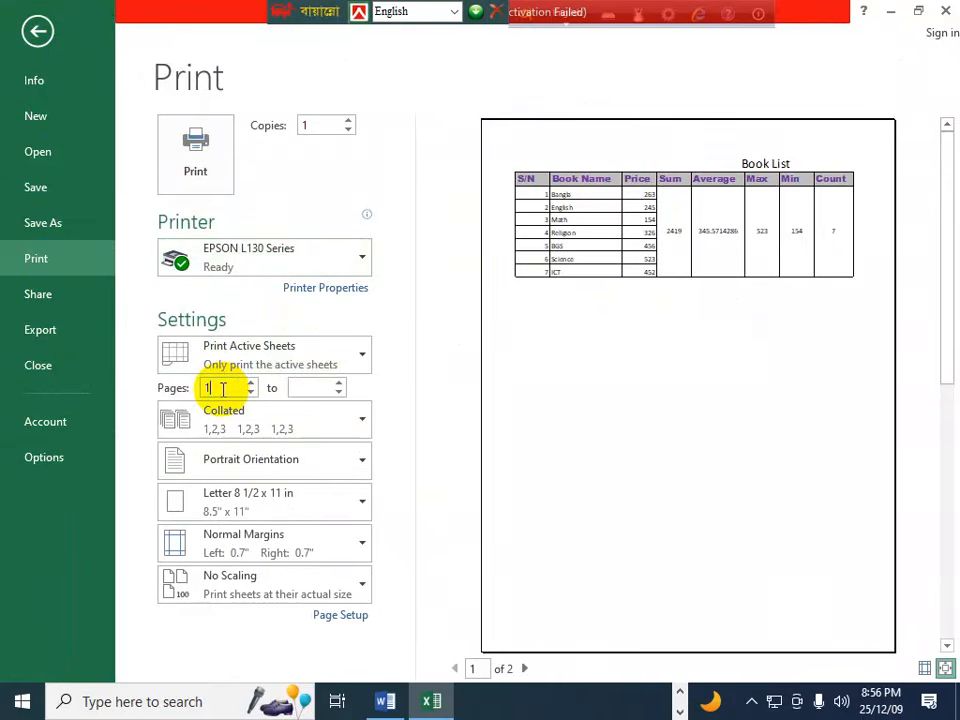
click(301, 388)
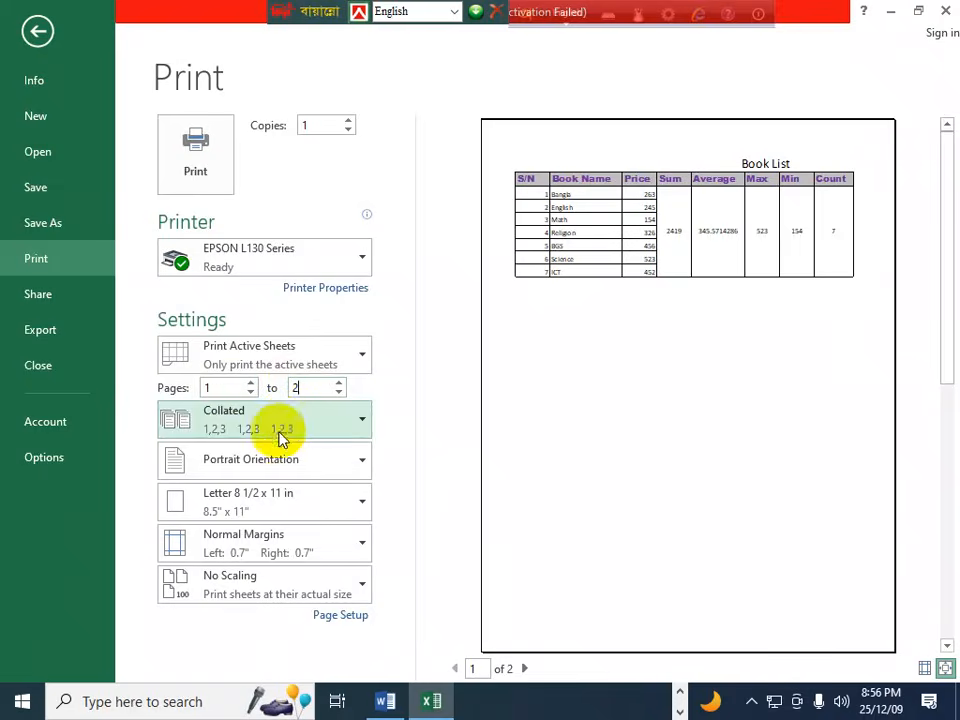
click(287, 430)
click(287, 430)
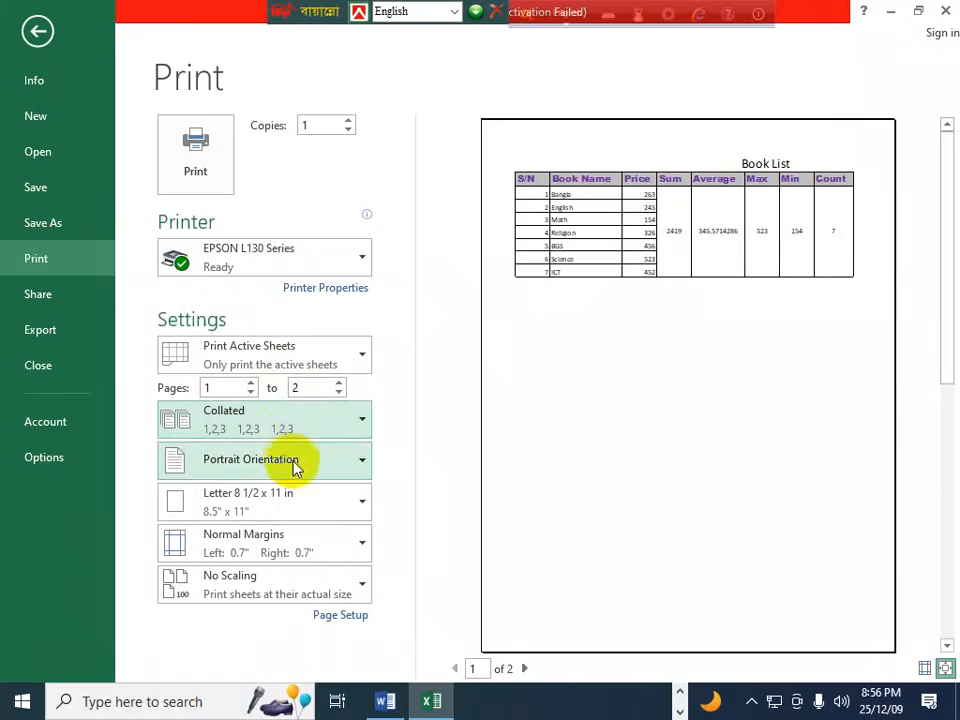
Set the print layout to Landscape Orientation, A4 210 x 297 mm paper and Narrow margins
click(296, 469)
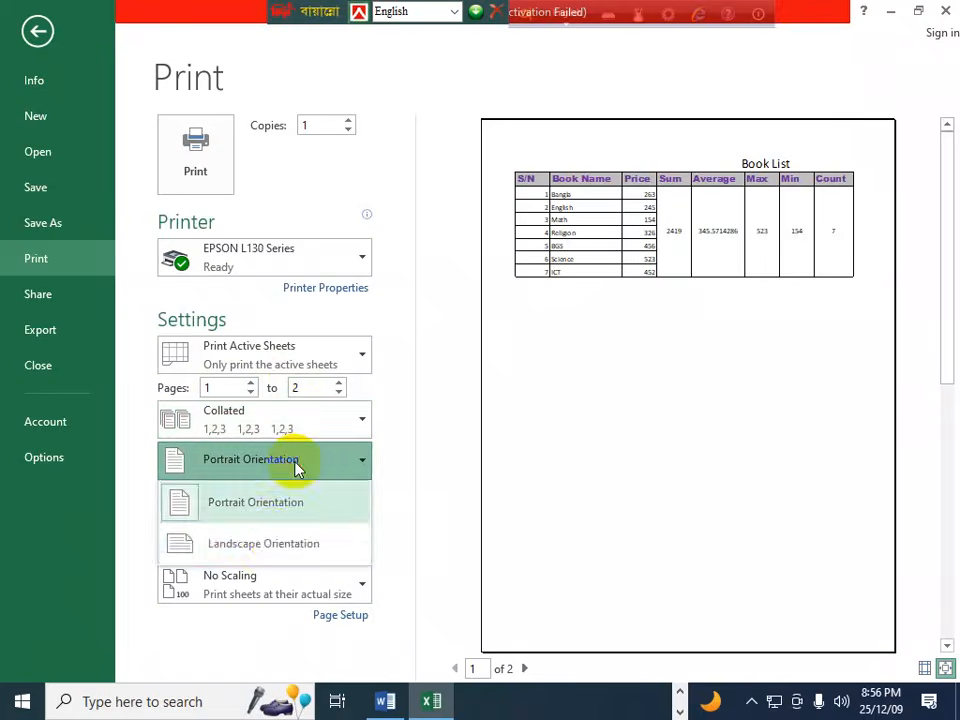
click(272, 548)
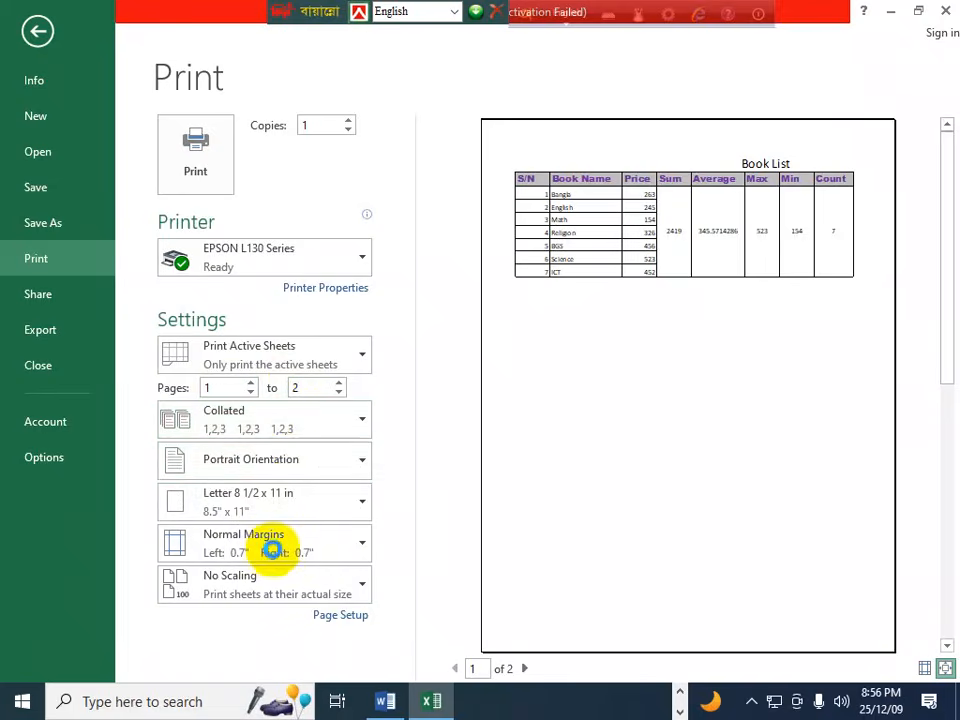
click(257, 496)
scroll(250, 80, up, 2)
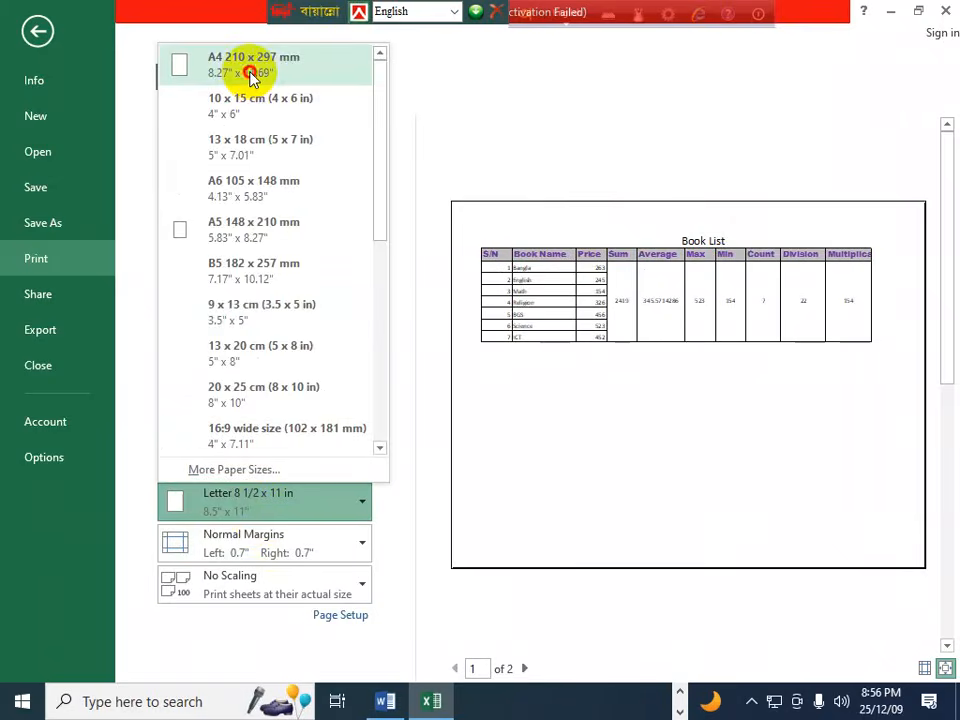
click(250, 76)
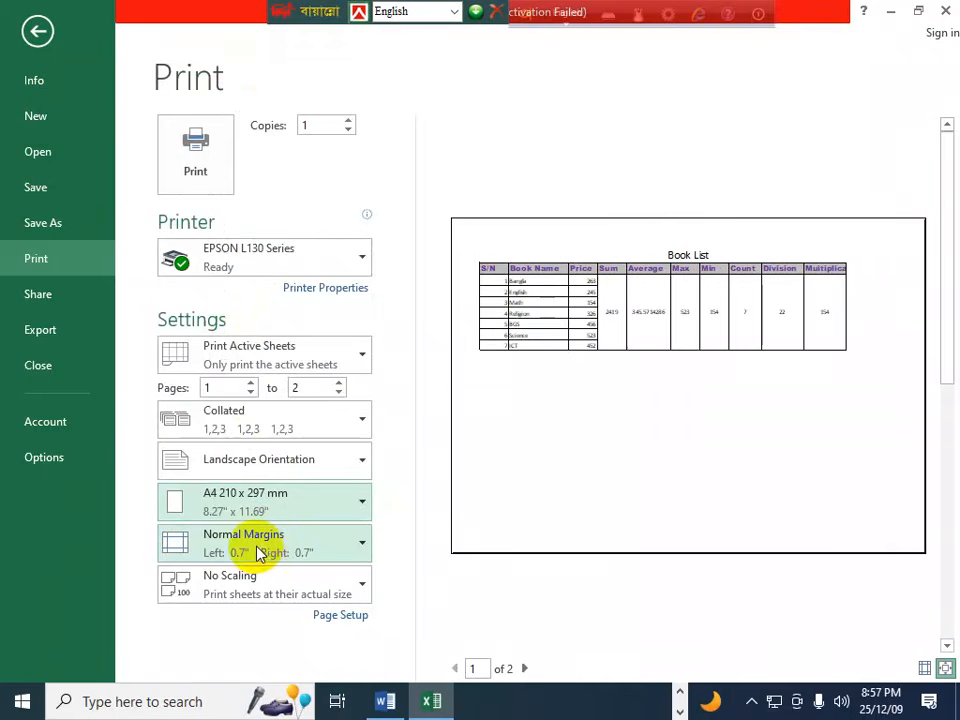
click(298, 553)
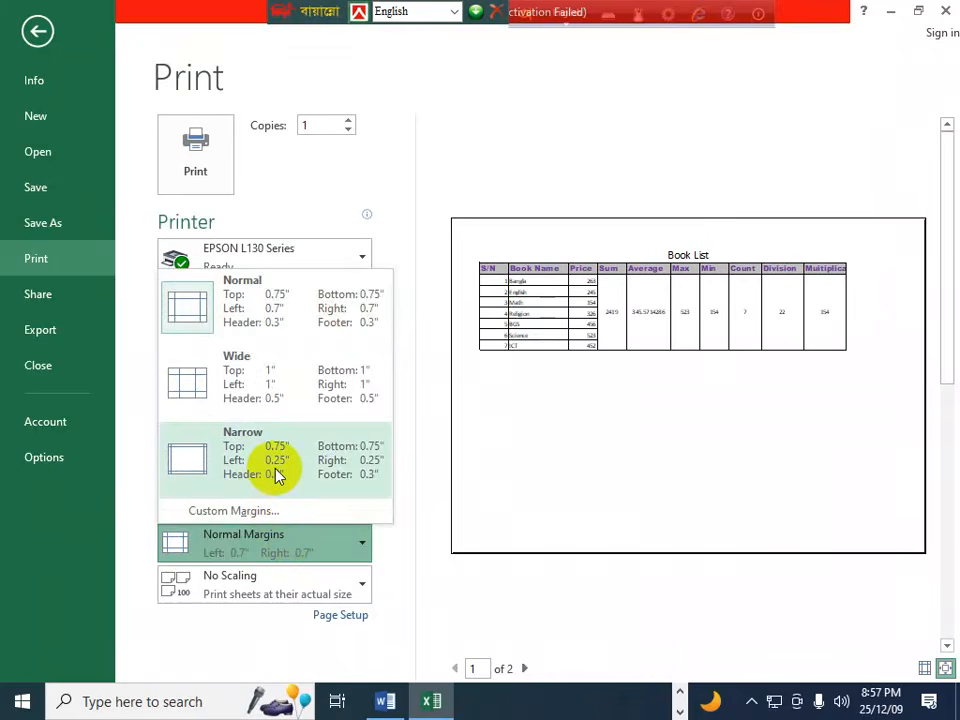
click(277, 474)
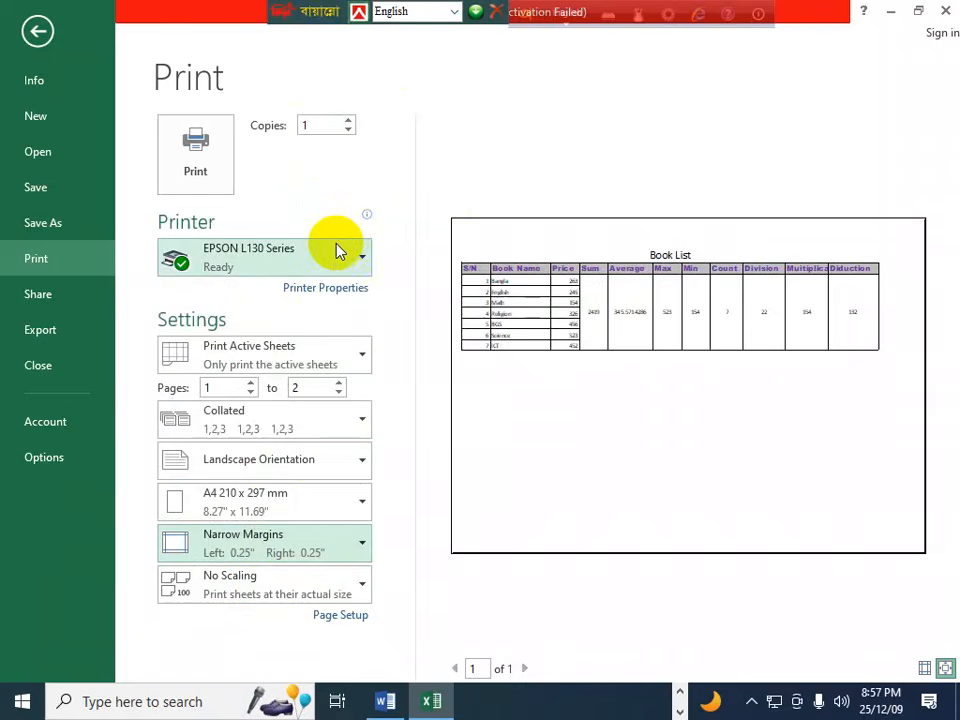
Set the number of copies to 2, leave the print settings without printing, and switch to the Word notes
click(349, 120)
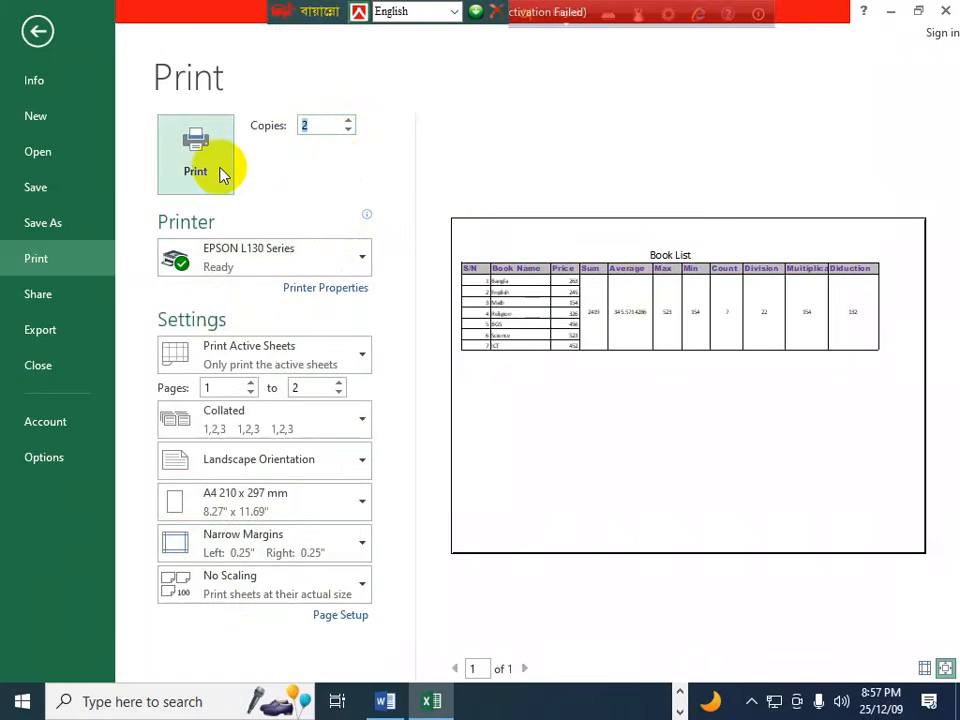
click(38, 33)
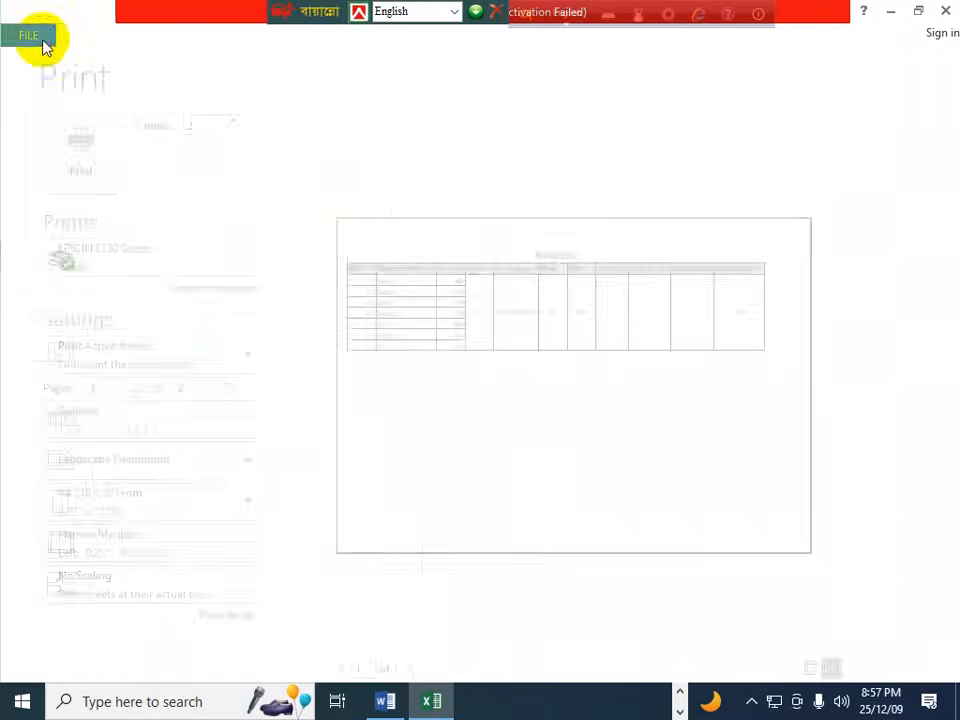
key(alt+Tab)
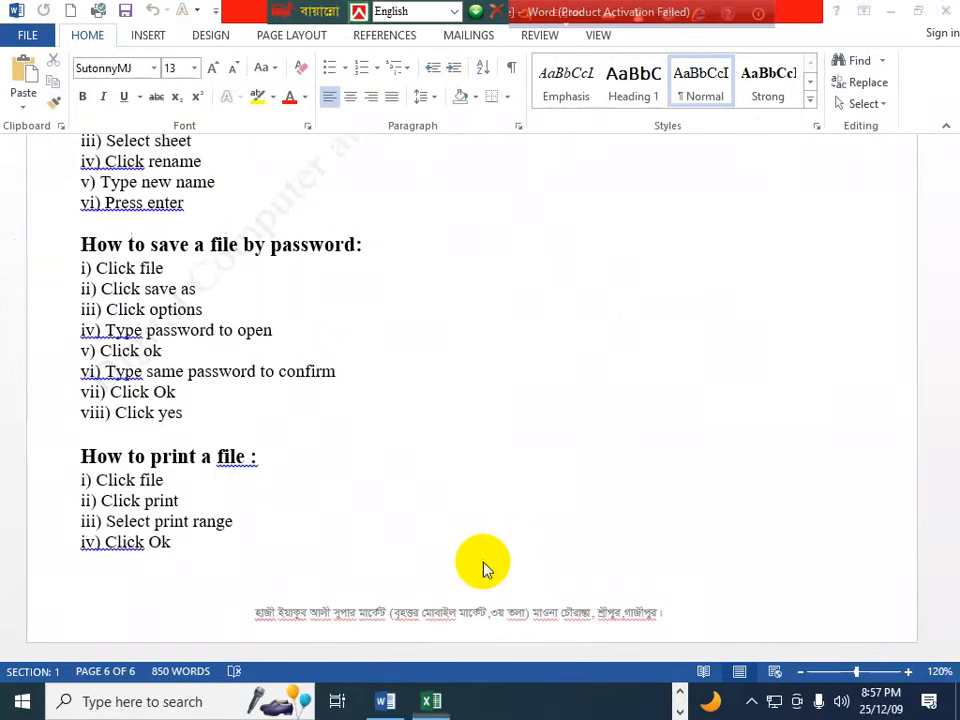